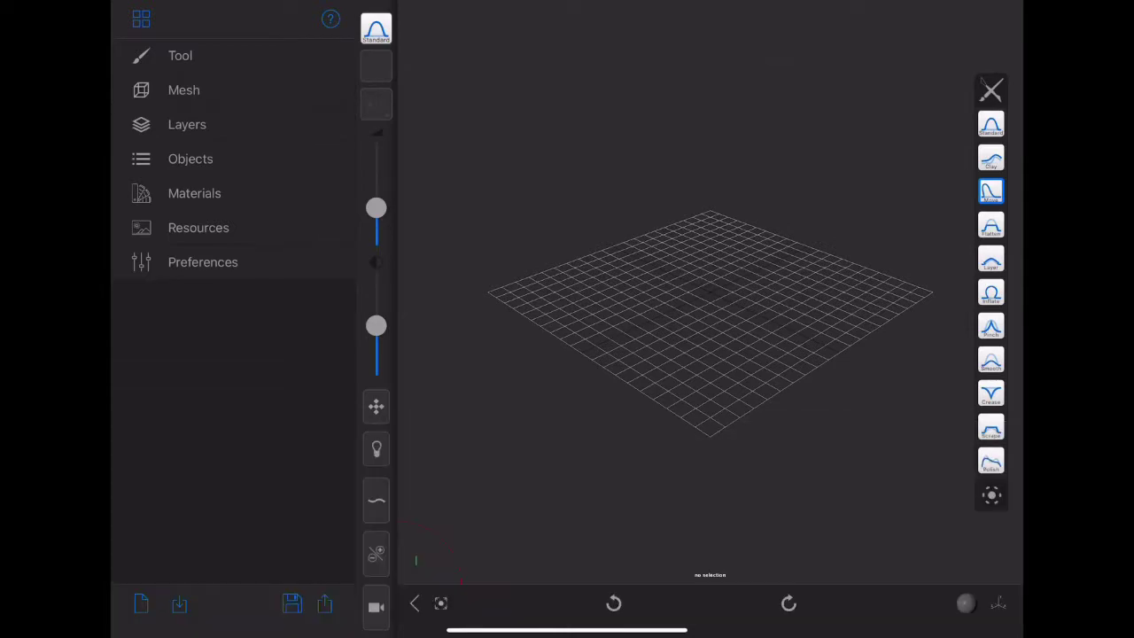
# Set the viewport background colour to black in Preferences.
pyautogui.click(203, 262)
pyautogui.scroll(-1, 232, 310)
pyautogui.scroll(-3, 232, 355)
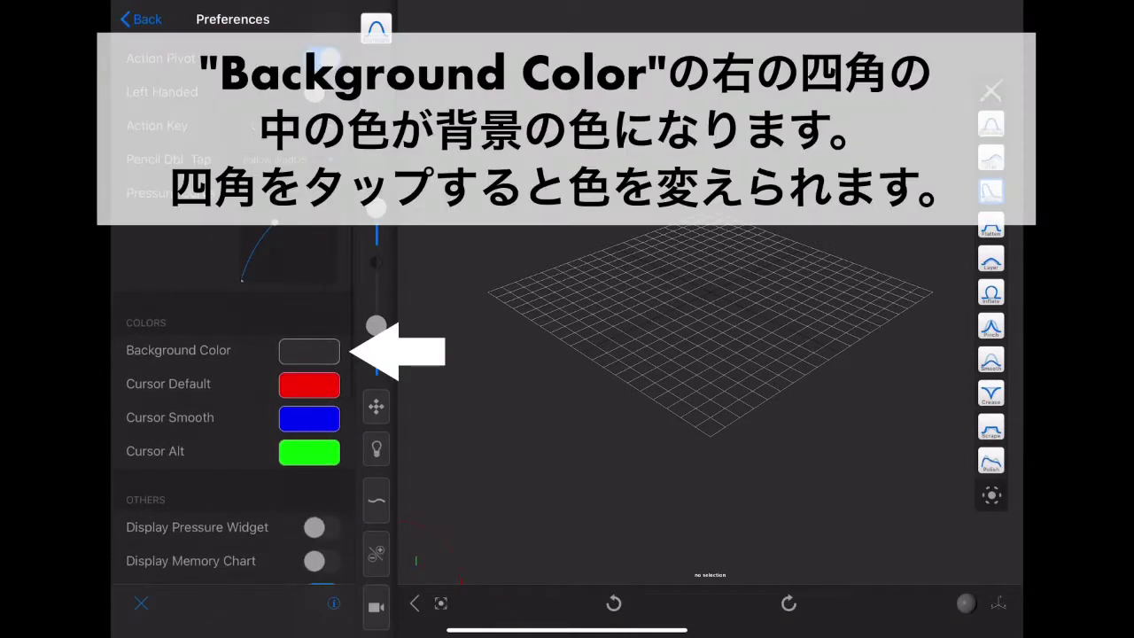
pyautogui.click(309, 352)
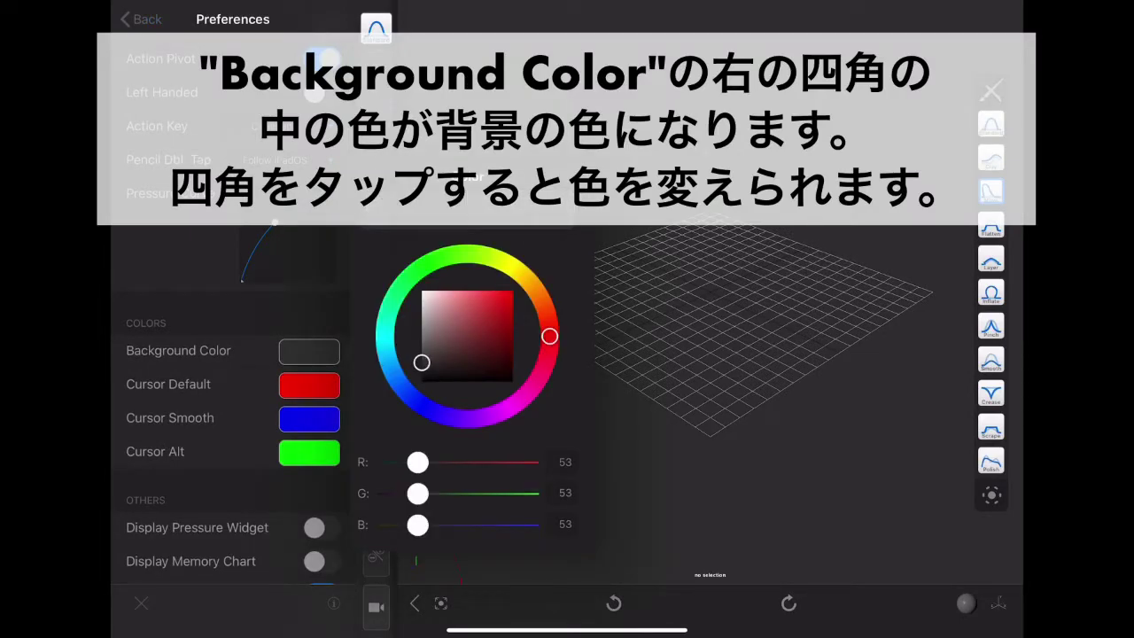
pyautogui.moveTo(421, 362); pyautogui.dragTo(421, 364)
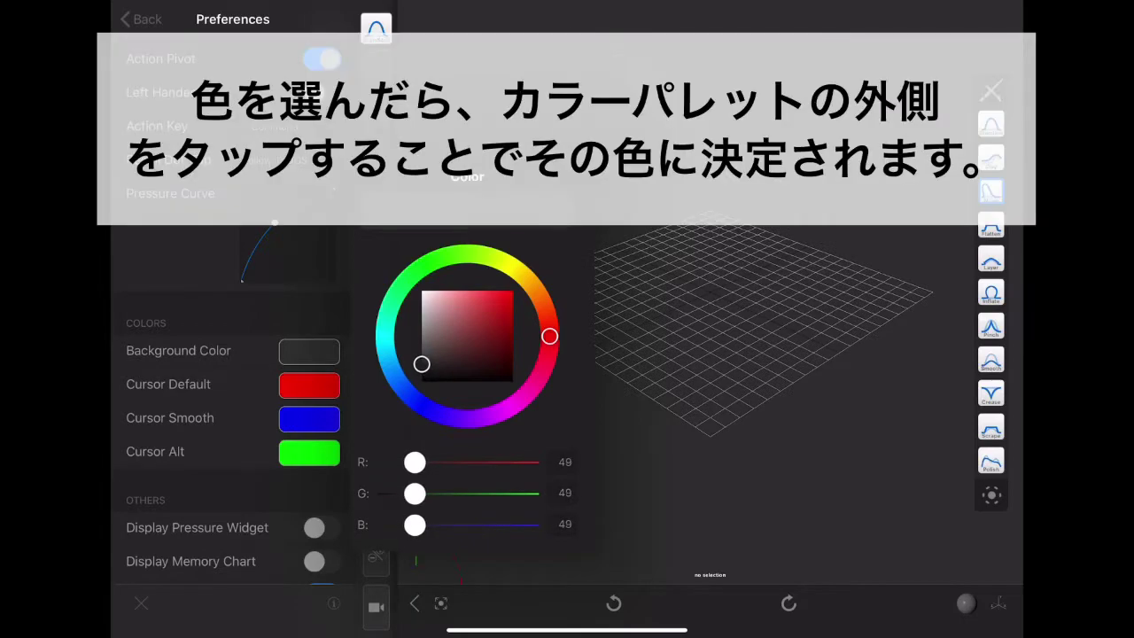
pyautogui.moveTo(422, 364); pyautogui.dragTo(464, 334)
pyautogui.click(762, 398)
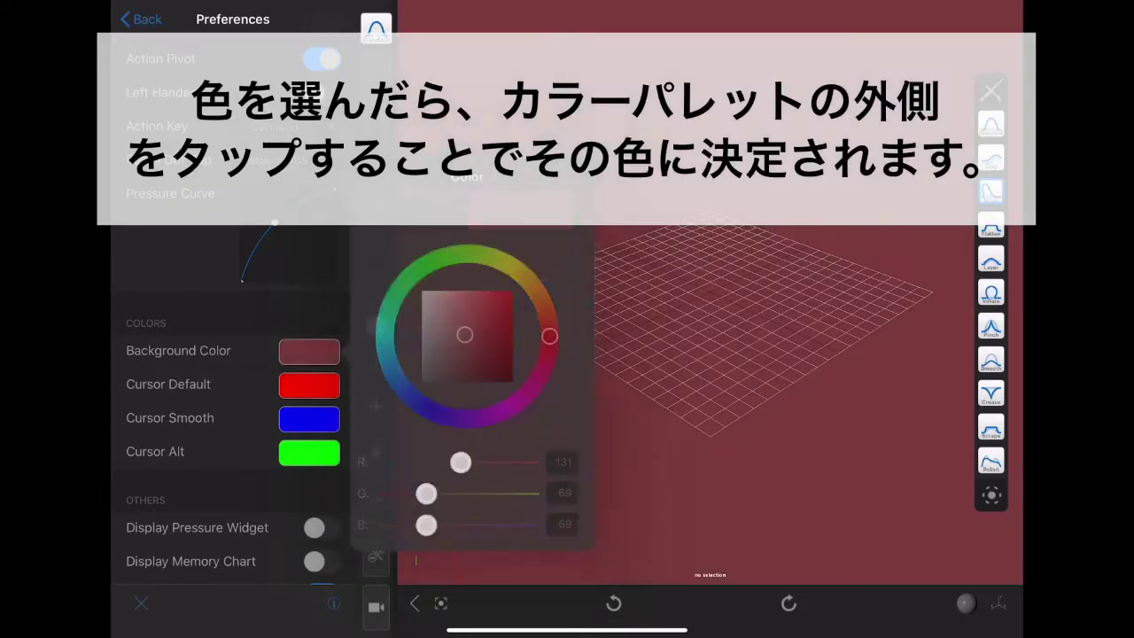
pyautogui.click(530, 283)
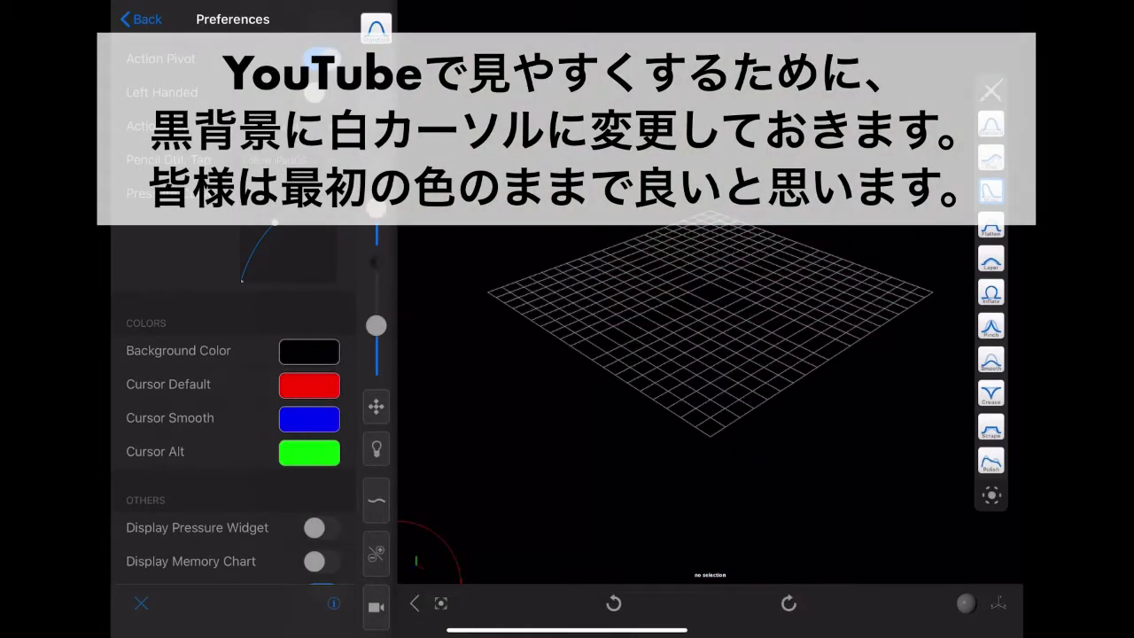
# Make the default brush cursor colour white (R/G/B 255).
pyautogui.click(309, 384)
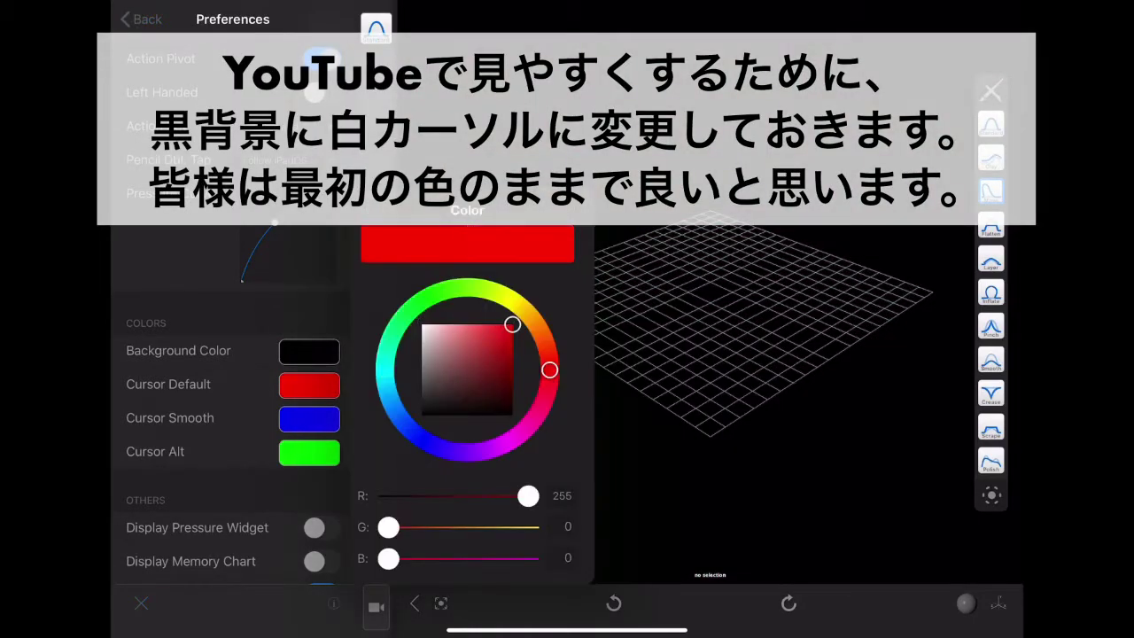
pyautogui.click(531, 431)
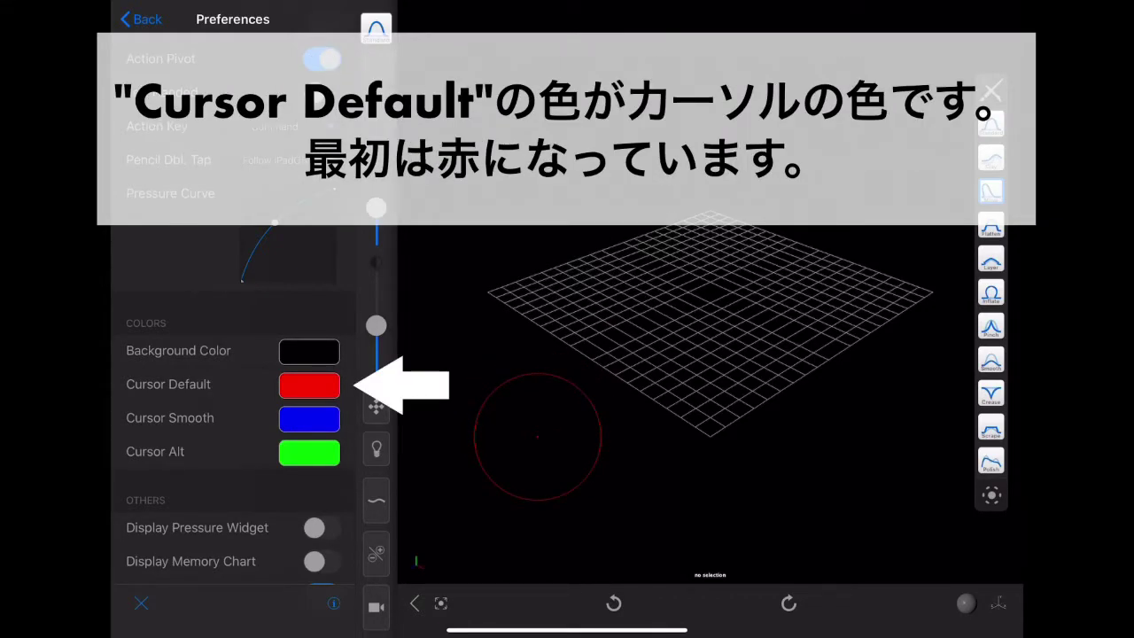
pyautogui.click(309, 385)
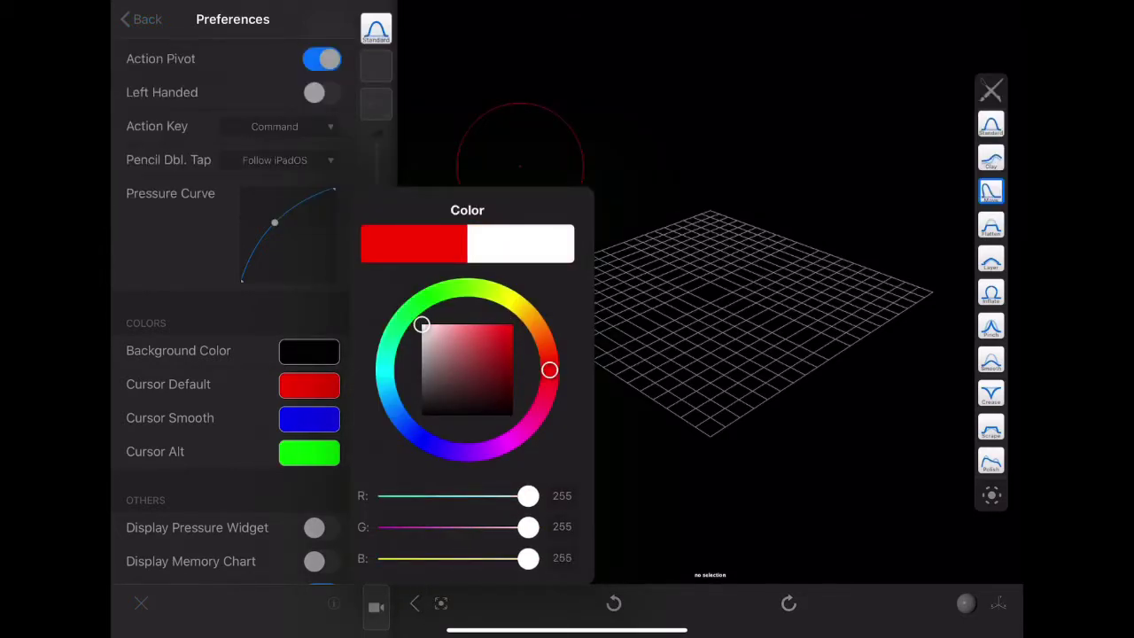
pyautogui.click(709, 496)
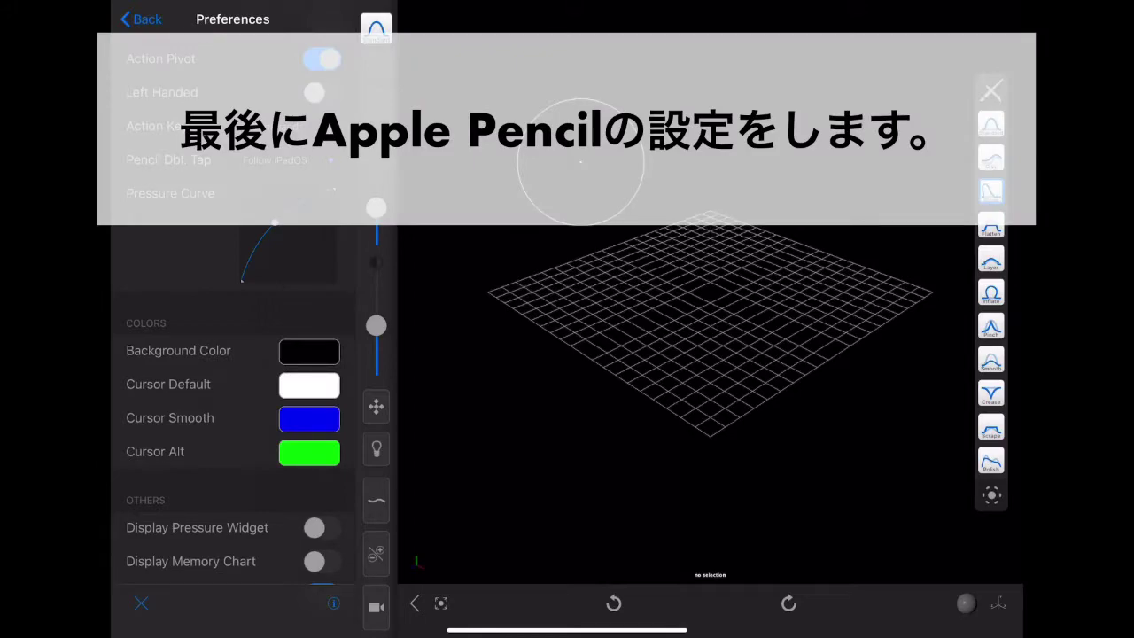
# Leave Input / Stylus on Touch Navigation & Apple Pencil and exit Preferences.
pyautogui.scroll(-5, 232, 399)
pyautogui.scroll(-3, 232, 399)
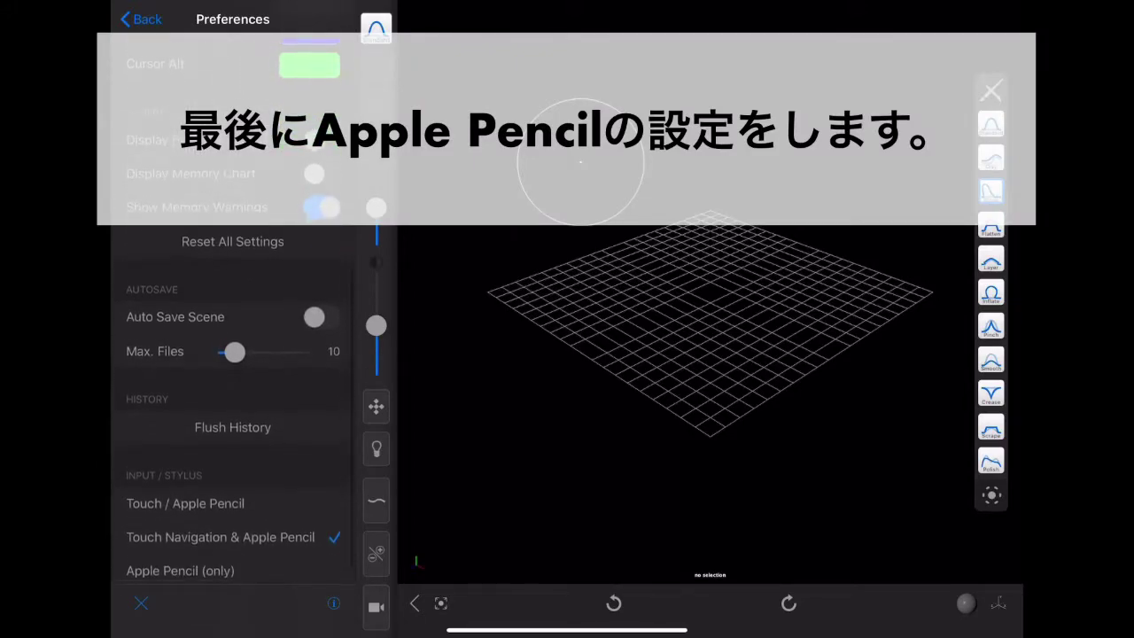
pyautogui.scroll(-3, 232, 398)
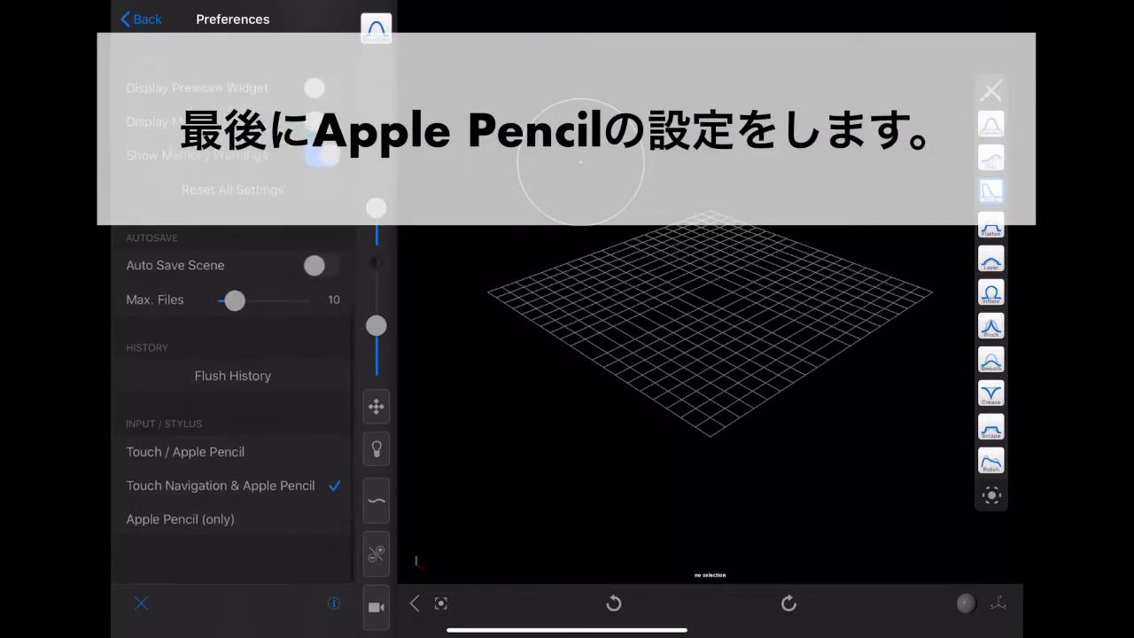
pyautogui.click(185, 471)
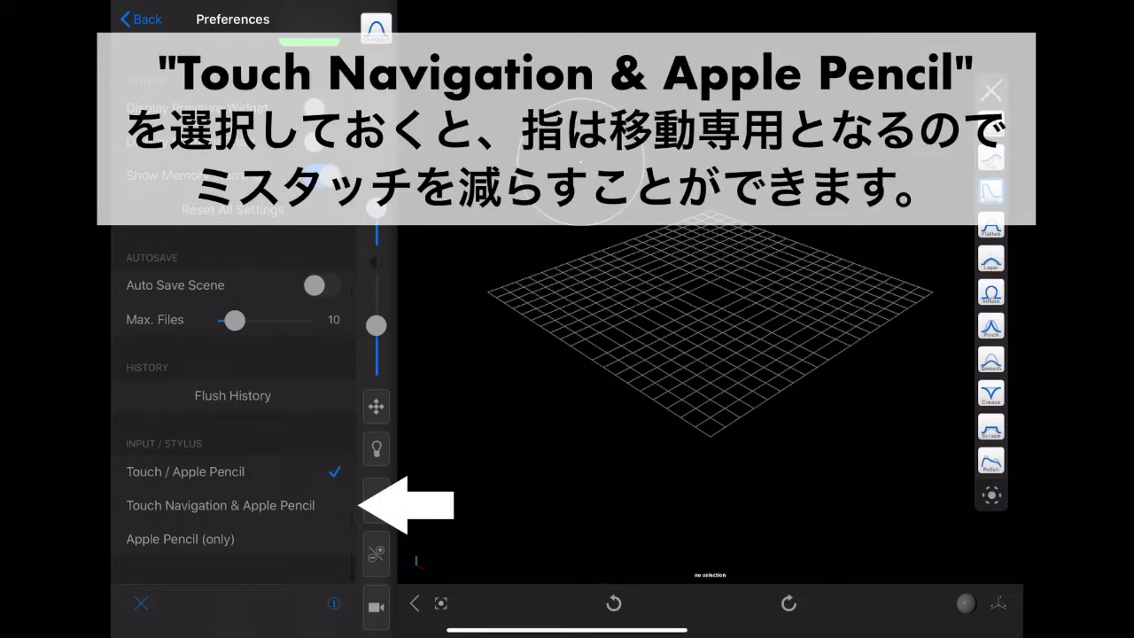
pyautogui.click(219, 505)
pyautogui.click(180, 538)
pyautogui.click(219, 505)
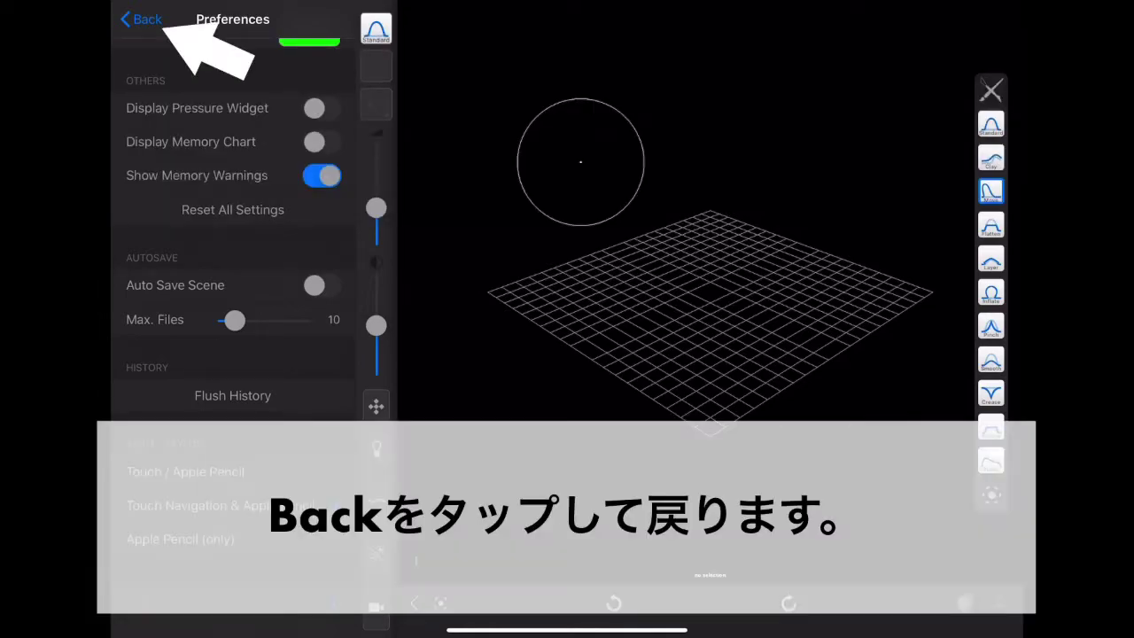
pyautogui.click(141, 19)
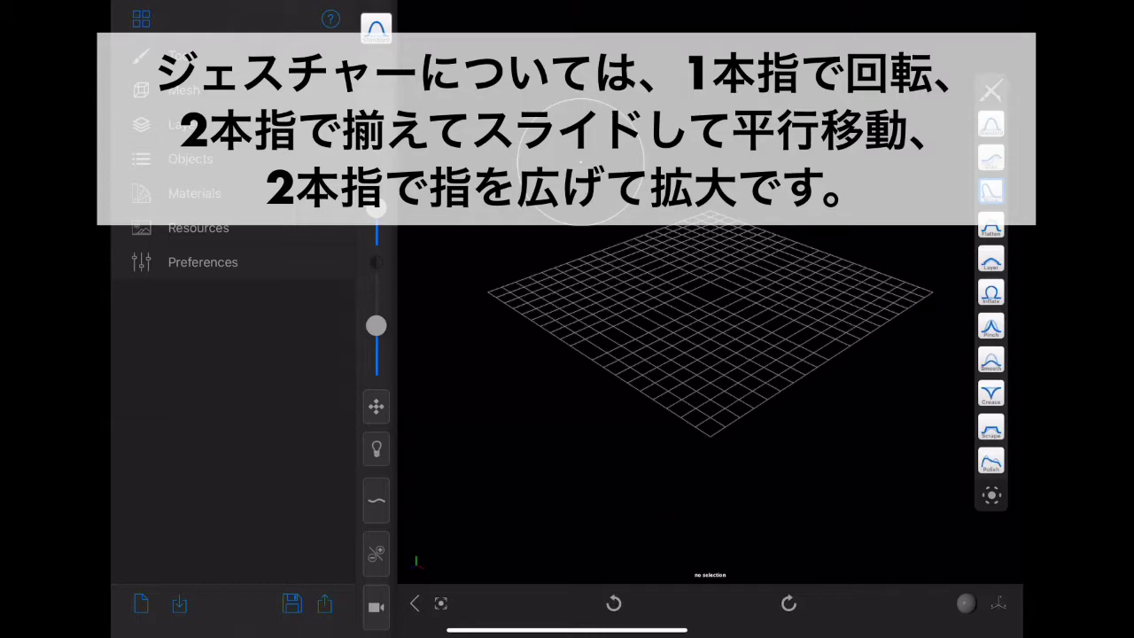
pyautogui.moveTo(580, 162); pyautogui.dragTo(789, 246)
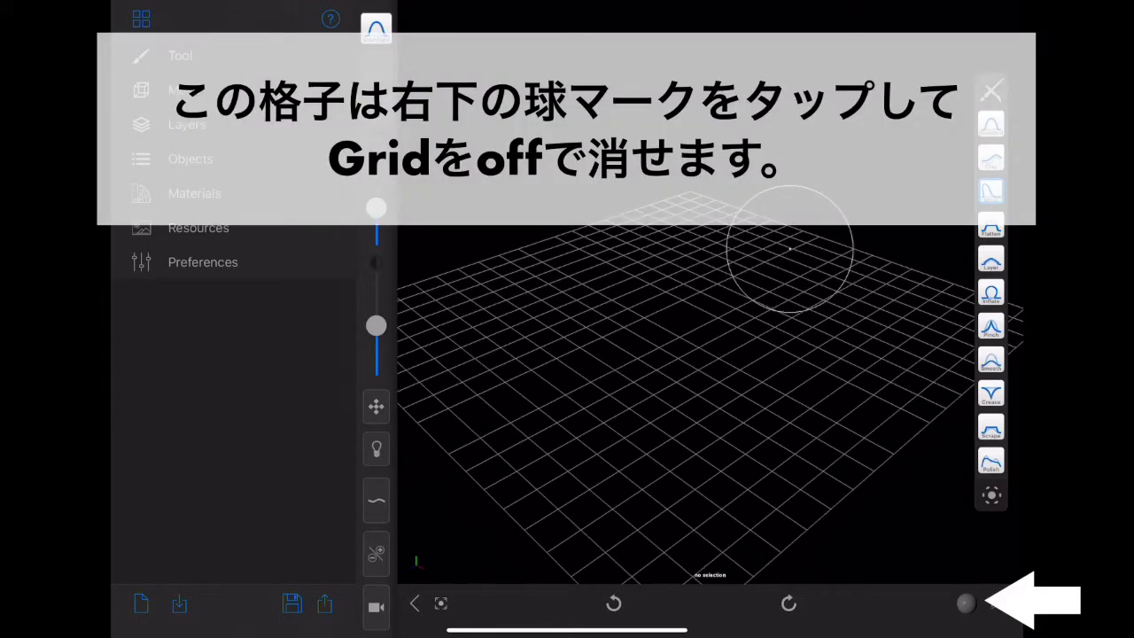
pyautogui.click(965, 603)
pyautogui.click(975, 361)
pyautogui.click(975, 361)
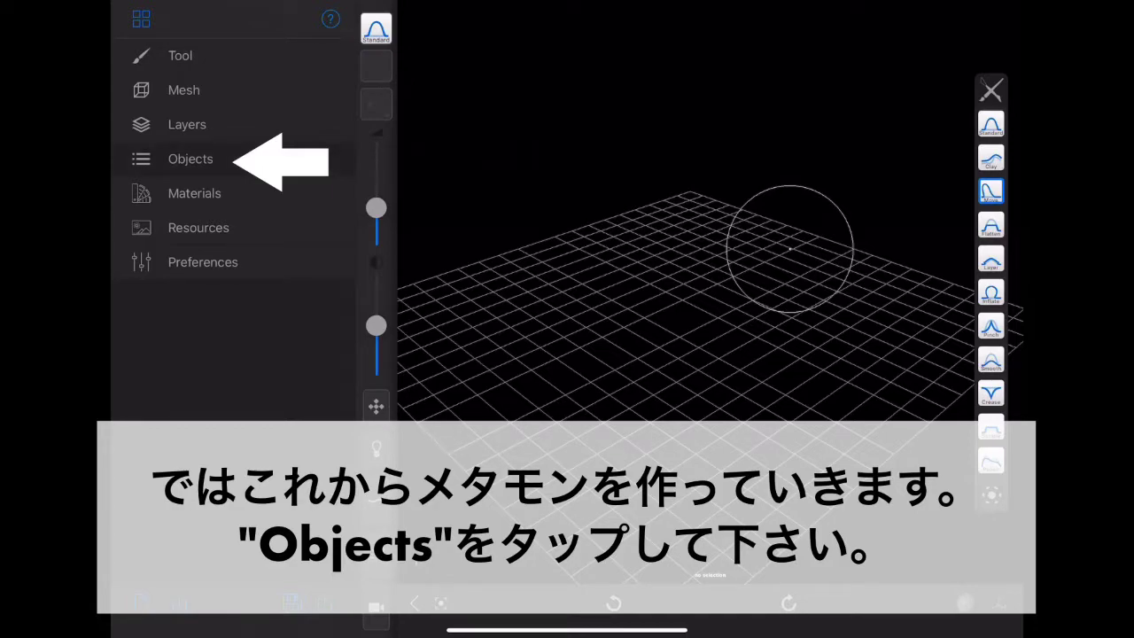
pyautogui.click(191, 158)
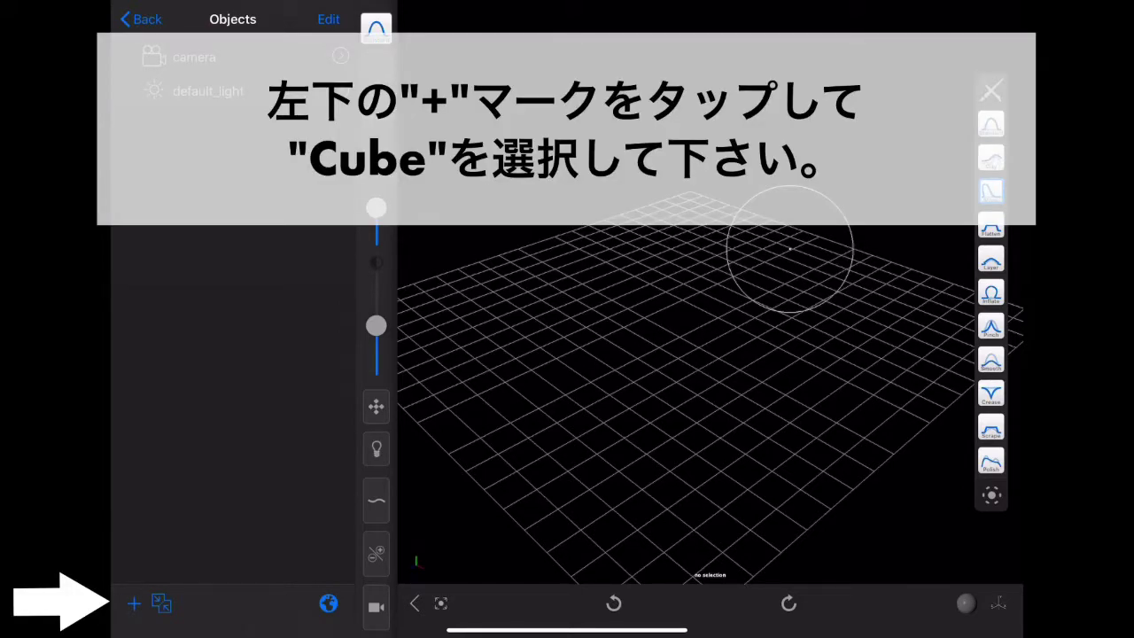
# Add a cube (2402 vertices, 2400 faces), toggle its visibility off and on, and collapse the panel.
pyautogui.click(134, 603)
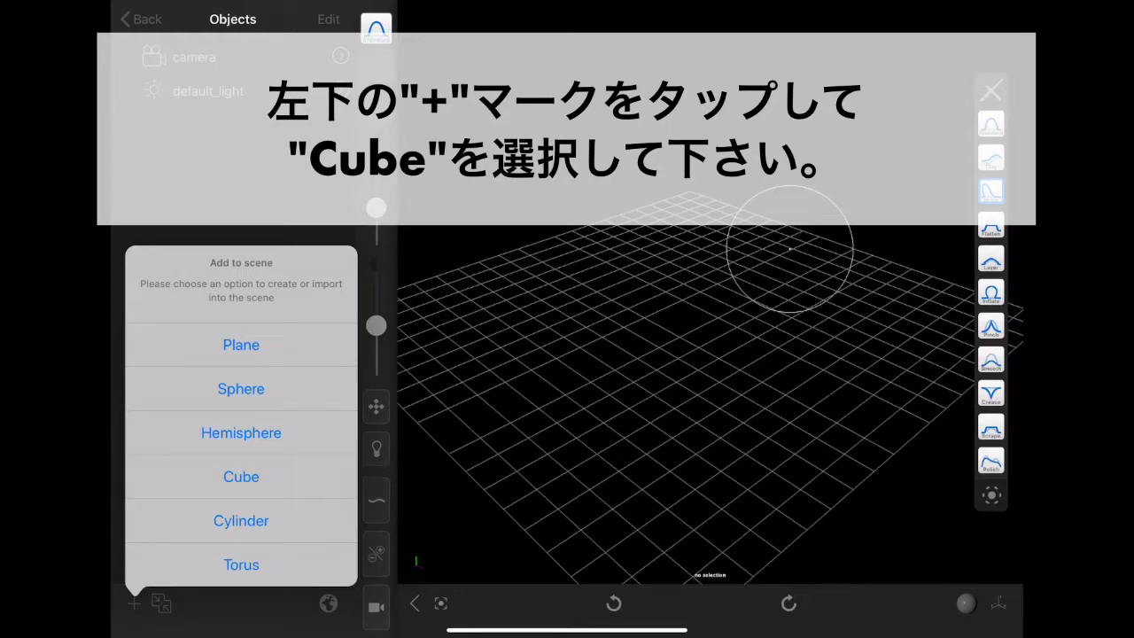
pyautogui.click(241, 477)
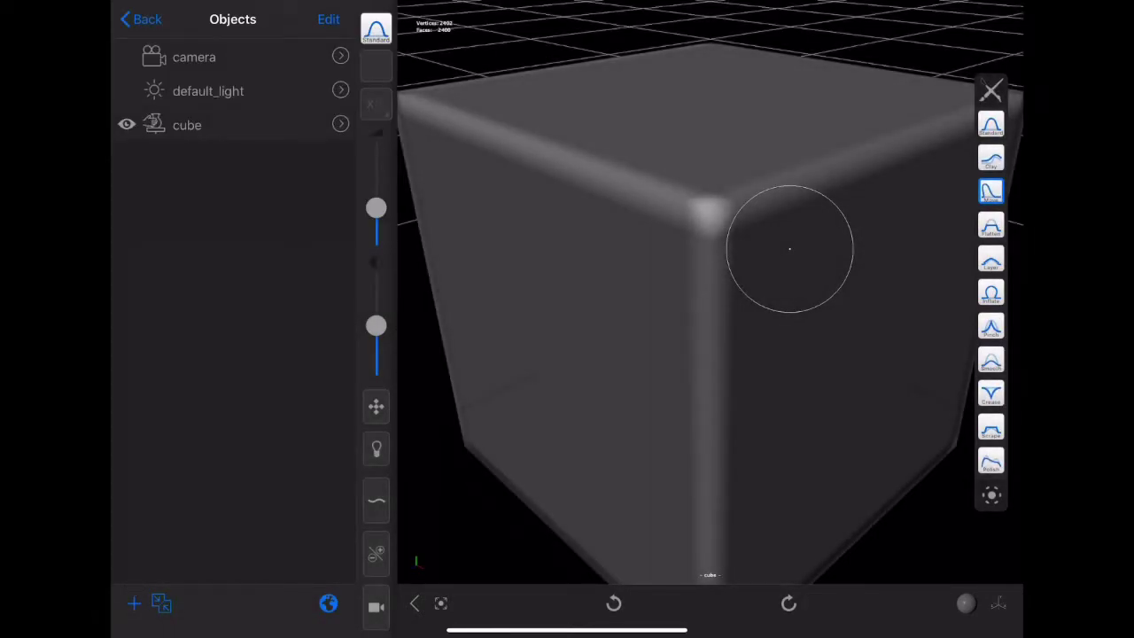
pyautogui.moveTo(842, 236); pyautogui.dragTo(848, 281)
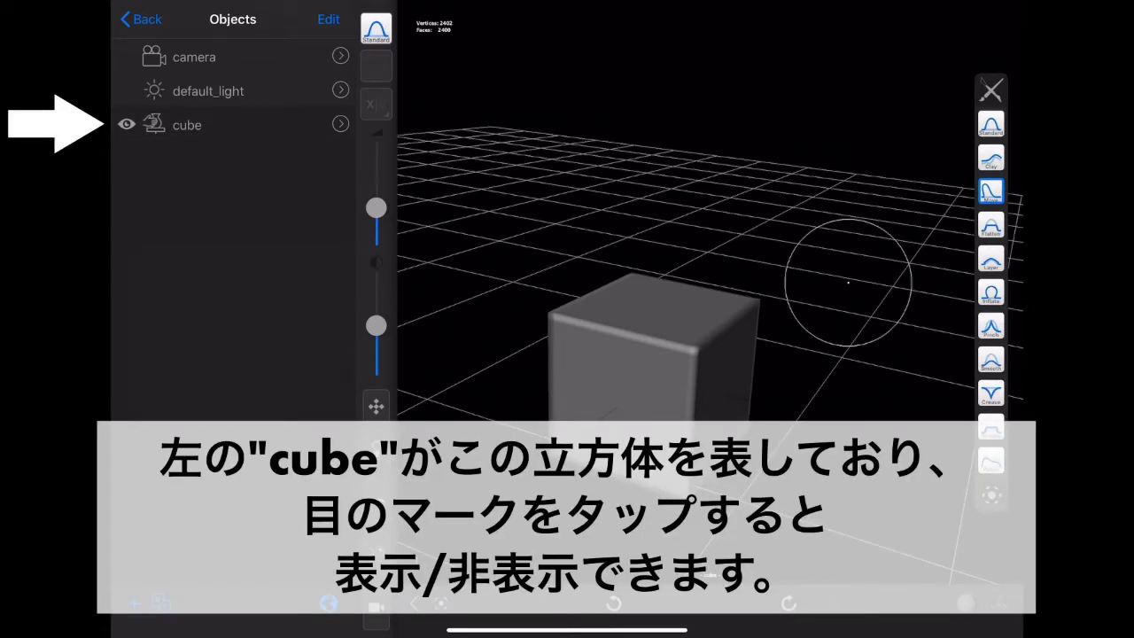
pyautogui.click(127, 124)
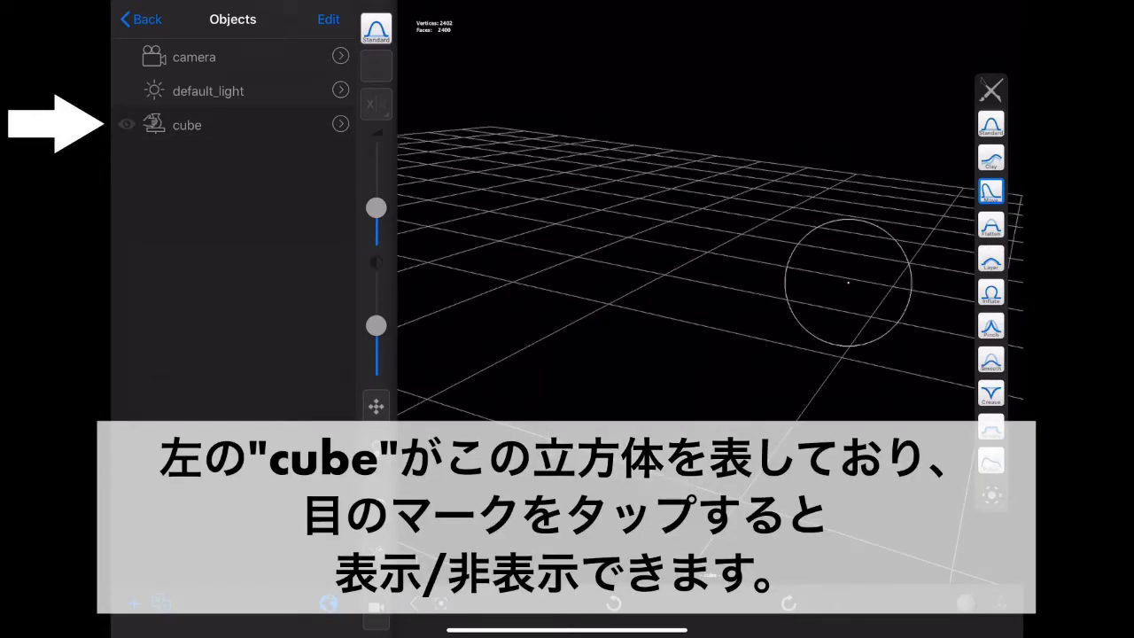
pyautogui.click(127, 124)
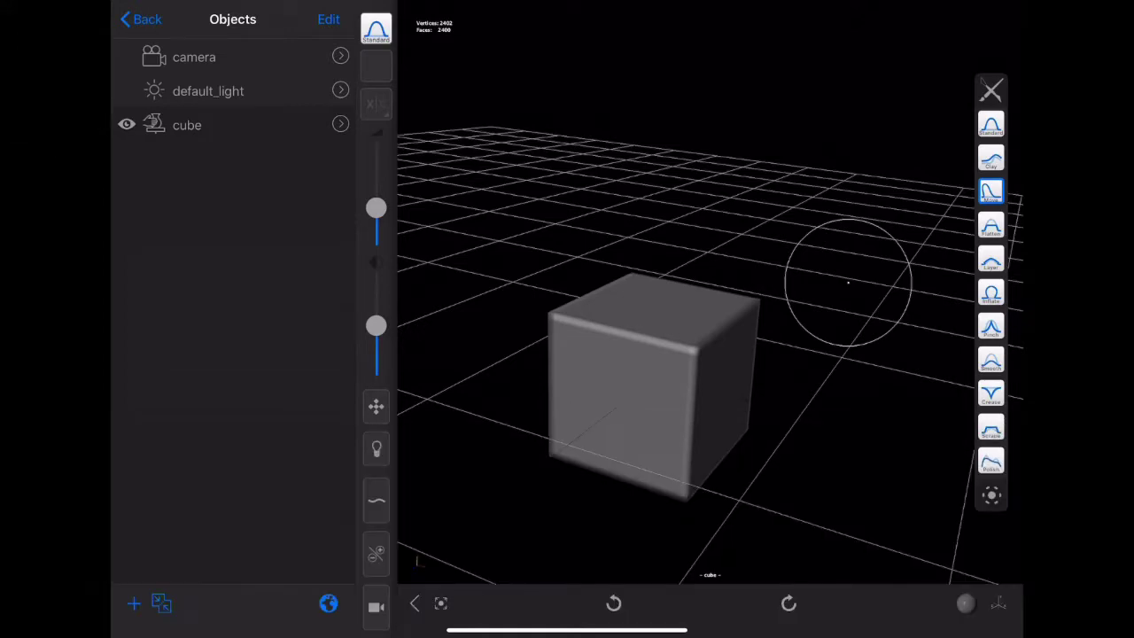
pyautogui.click(414, 602)
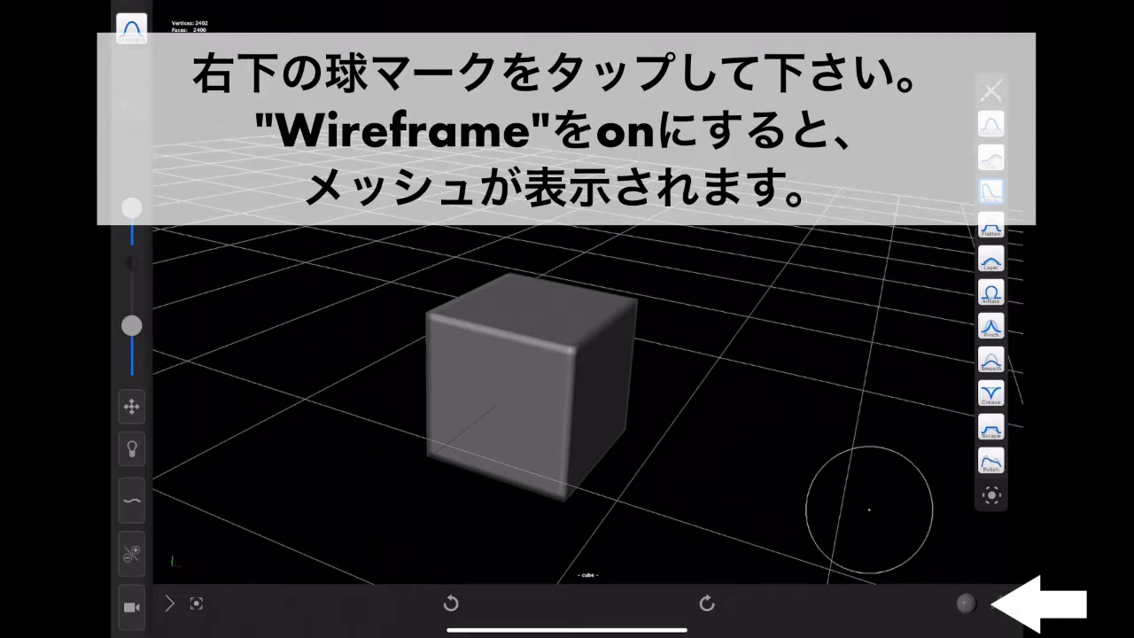
# Turn on Wireframe to inspect the cube's mesh, then reopen the Objects list at the cube.
pyautogui.click(965, 603)
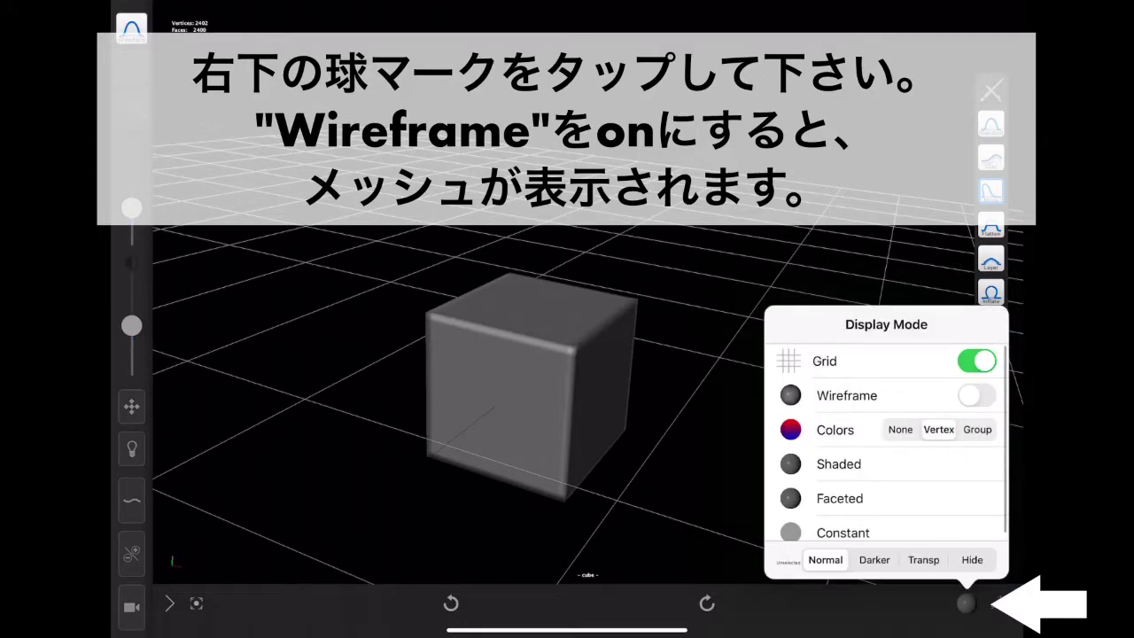
pyautogui.click(976, 395)
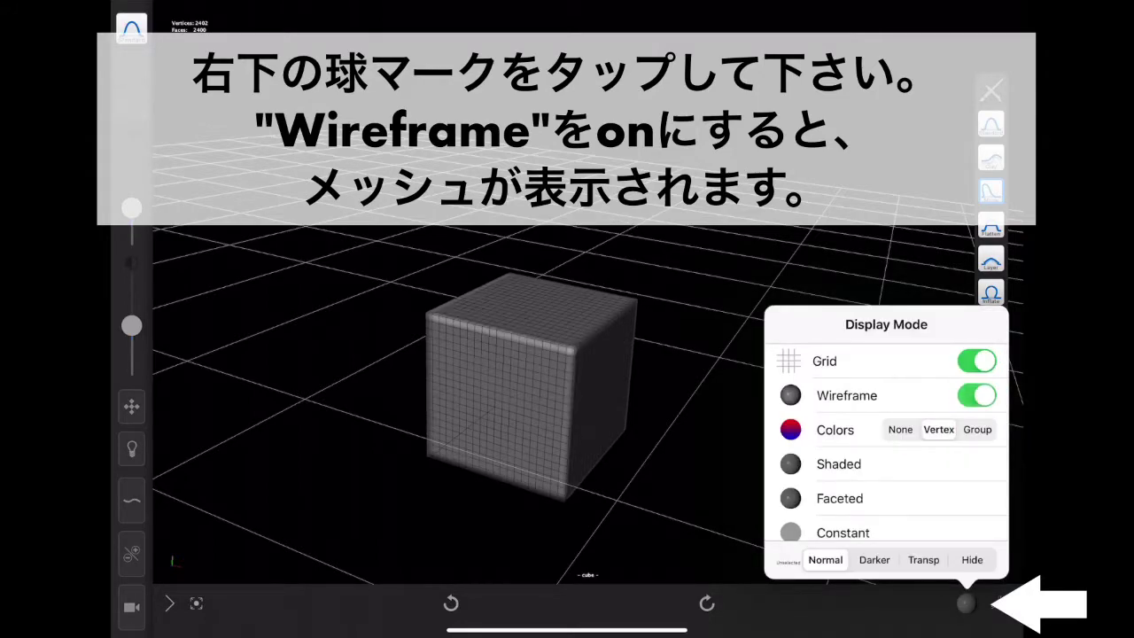
pyautogui.click(859, 493)
pyautogui.scroll(5, 549, 447)
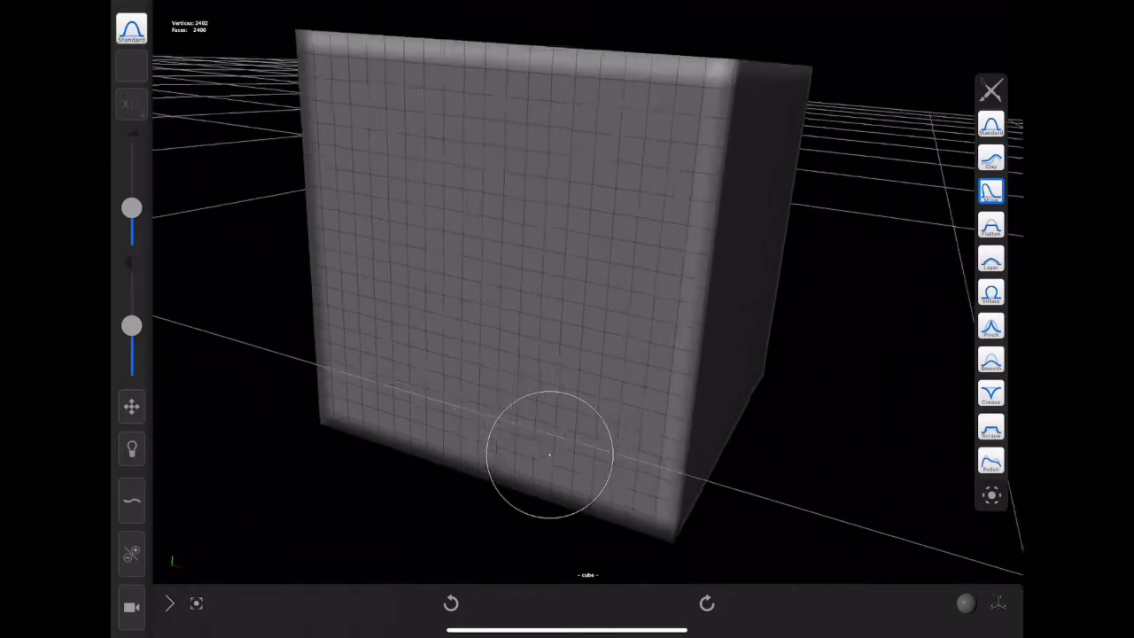
pyautogui.moveTo(549, 455)
pyautogui.mouseDown(button='middle')
pyautogui.moveTo(708, 354)
pyautogui.moveTo(696, 375)
pyautogui.moveTo(770, 259)
pyautogui.mouseUp(button='middle')
pyautogui.moveTo(771, 336)
pyautogui.mouseDown(button='middle')
pyautogui.moveTo(771, 298)
pyautogui.moveTo(807, 291)
pyautogui.moveTo(777, 286)
pyautogui.moveTo(856, 242)
pyautogui.moveTo(805, 328)
pyautogui.moveTo(814, 345)
pyautogui.moveTo(822, 276)
pyautogui.mouseUp(button='middle')
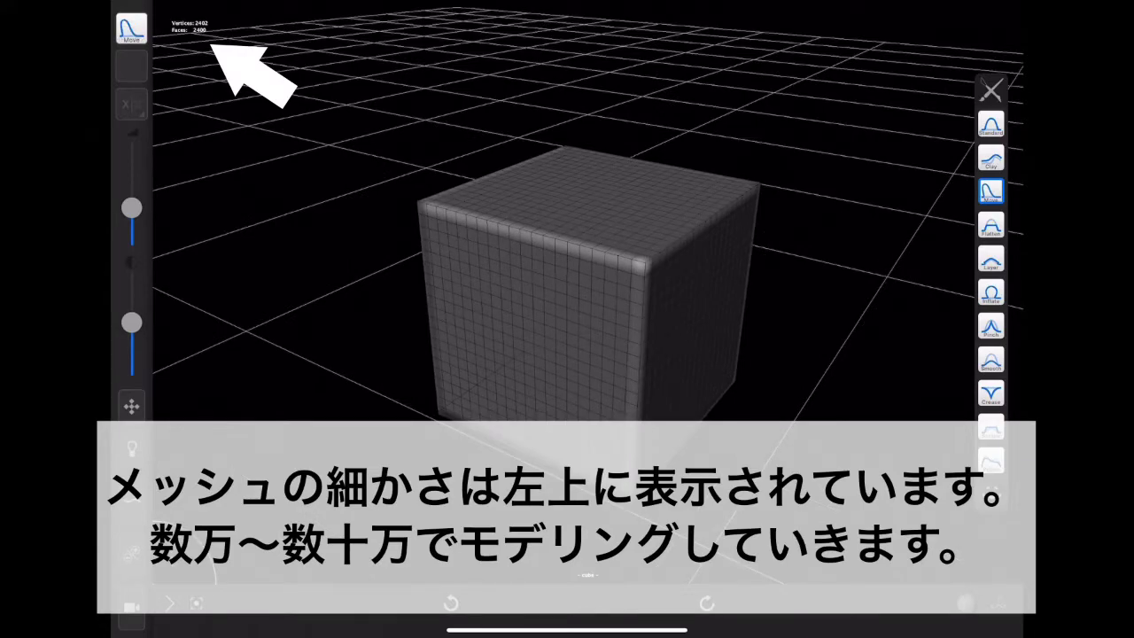
pyautogui.moveTo(764, 329)
pyautogui.mouseDown(button='middle')
pyautogui.moveTo(823, 316)
pyautogui.moveTo(797, 339)
pyautogui.mouseUp(button='middle')
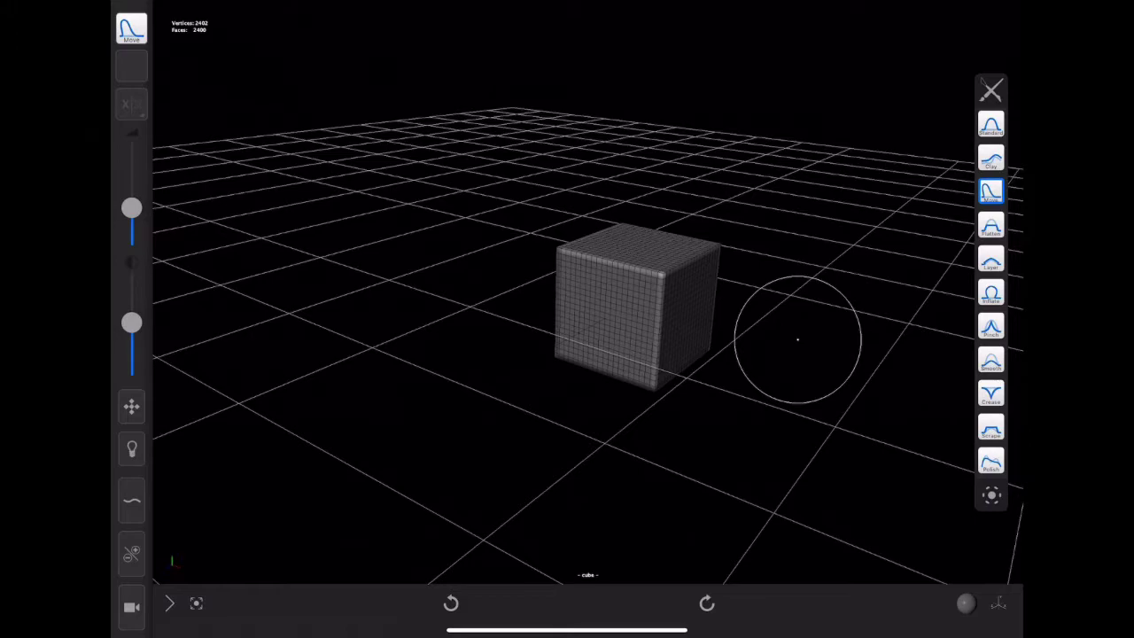
pyautogui.click(169, 602)
pyautogui.click(340, 124)
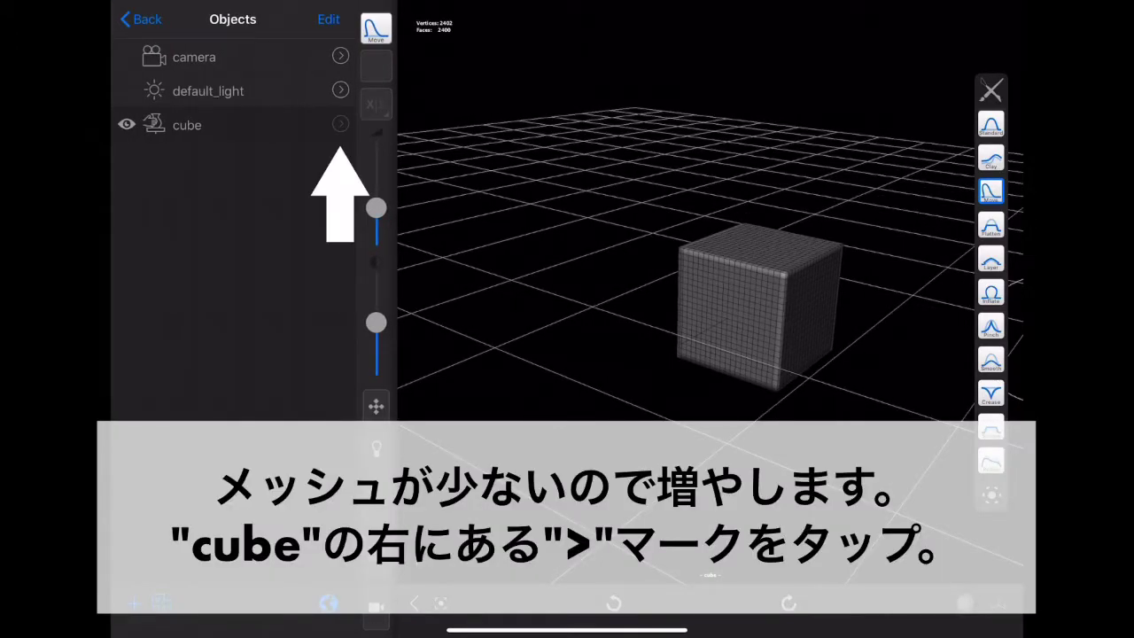
# Subdivide the cube once from its Mesh settings.
pyautogui.click(340, 124)
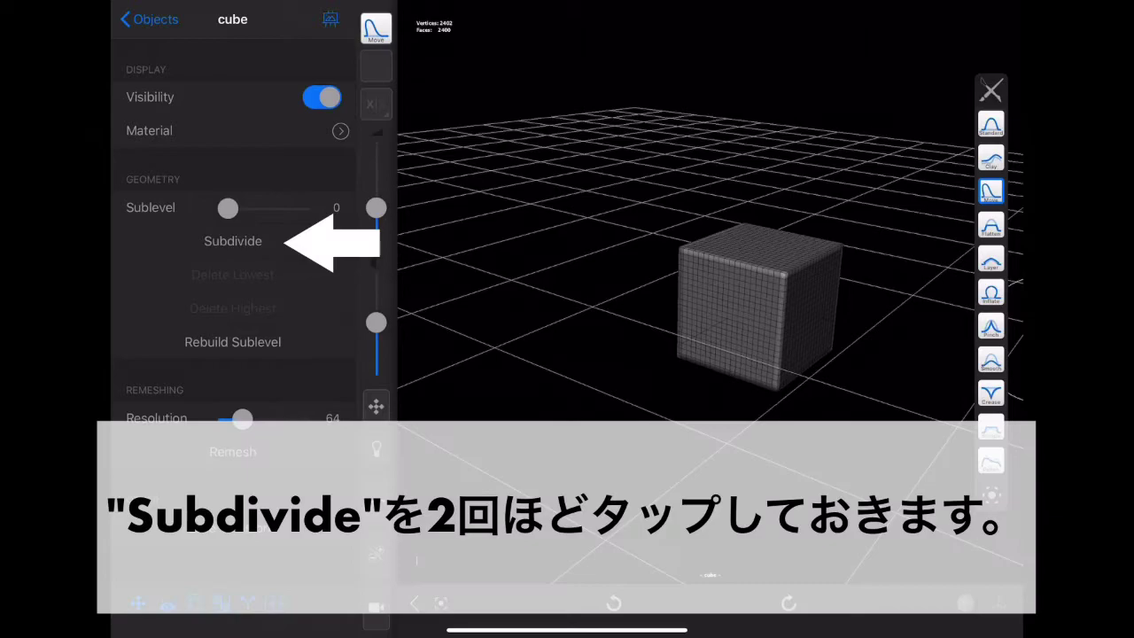
pyautogui.scroll(10, 781, 372)
pyautogui.scroll(-5, 781, 372)
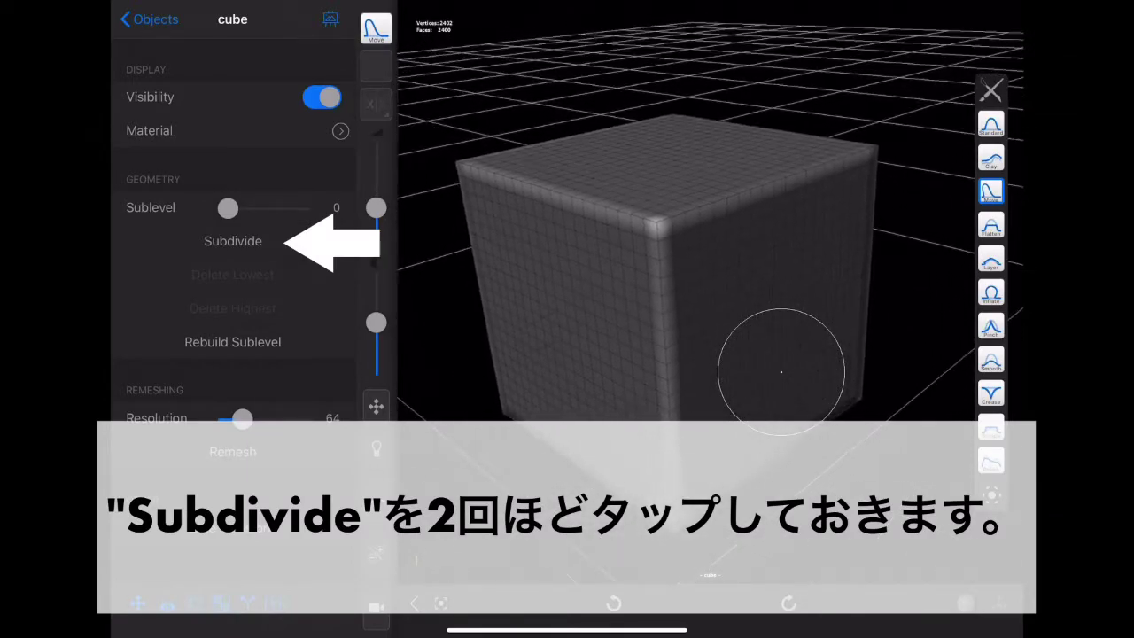
pyautogui.moveTo(759, 354); pyautogui.dragTo(890, 309)
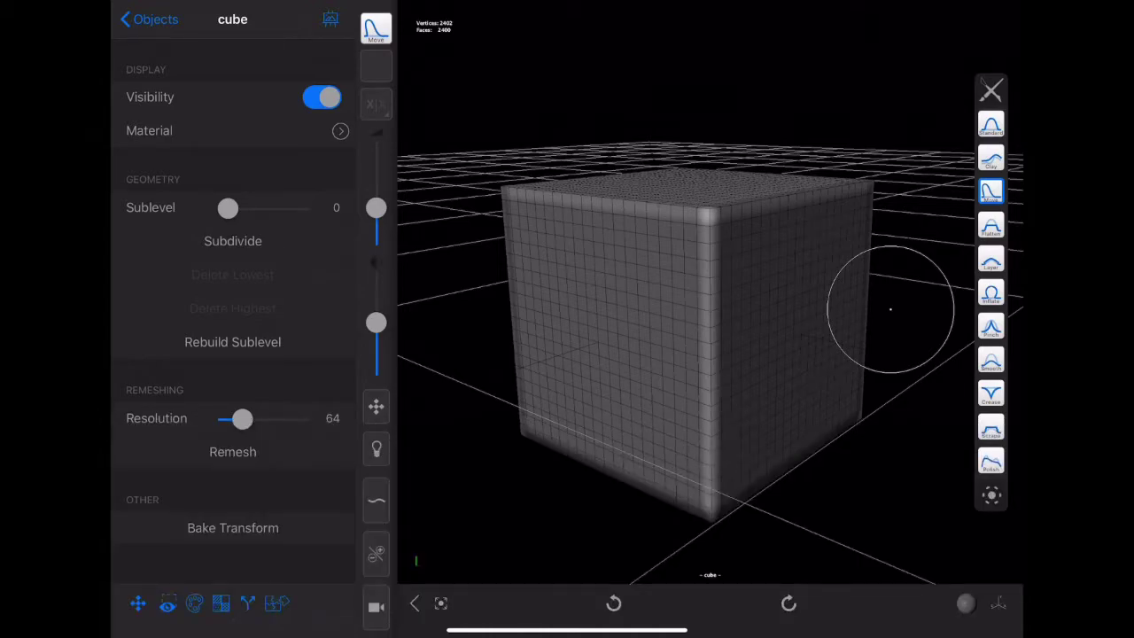
pyautogui.click(232, 241)
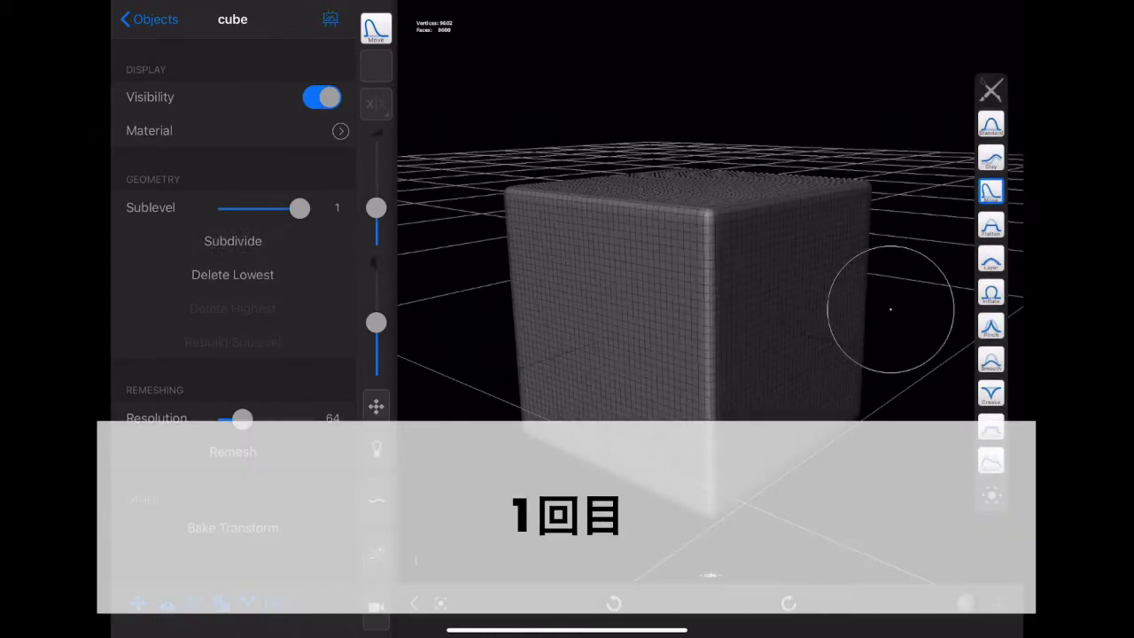
# Subdivide again to sublevel 2 (38402 vertices) and return to the objects list.
pyautogui.scroll(3, 686, 362)
pyautogui.scroll(5, 700, 362)
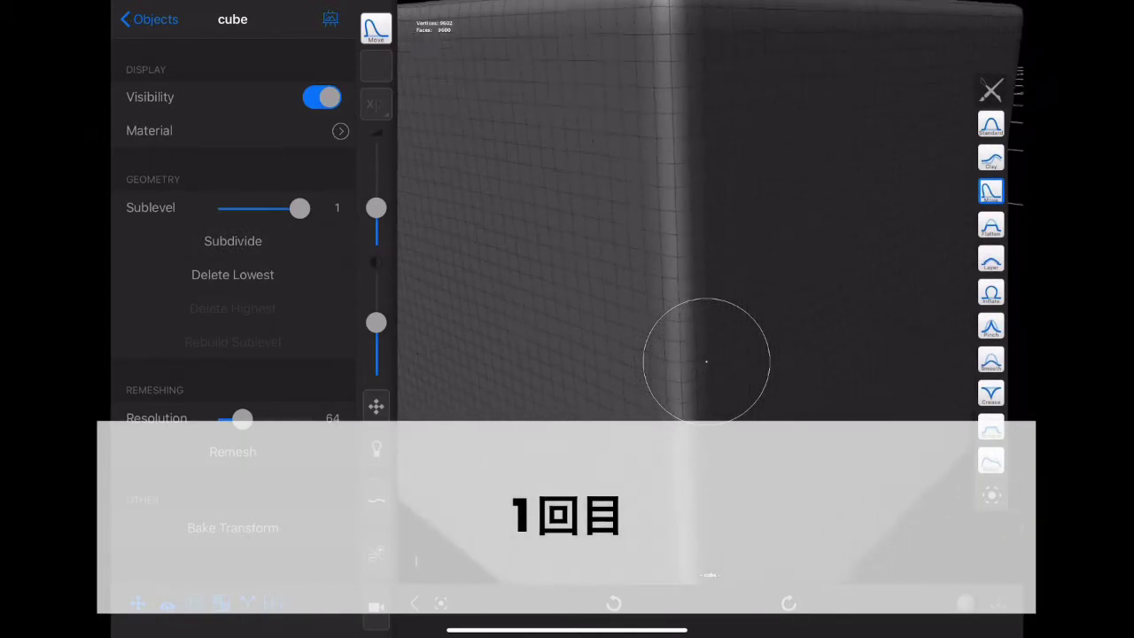
pyautogui.scroll(-3, 705, 361)
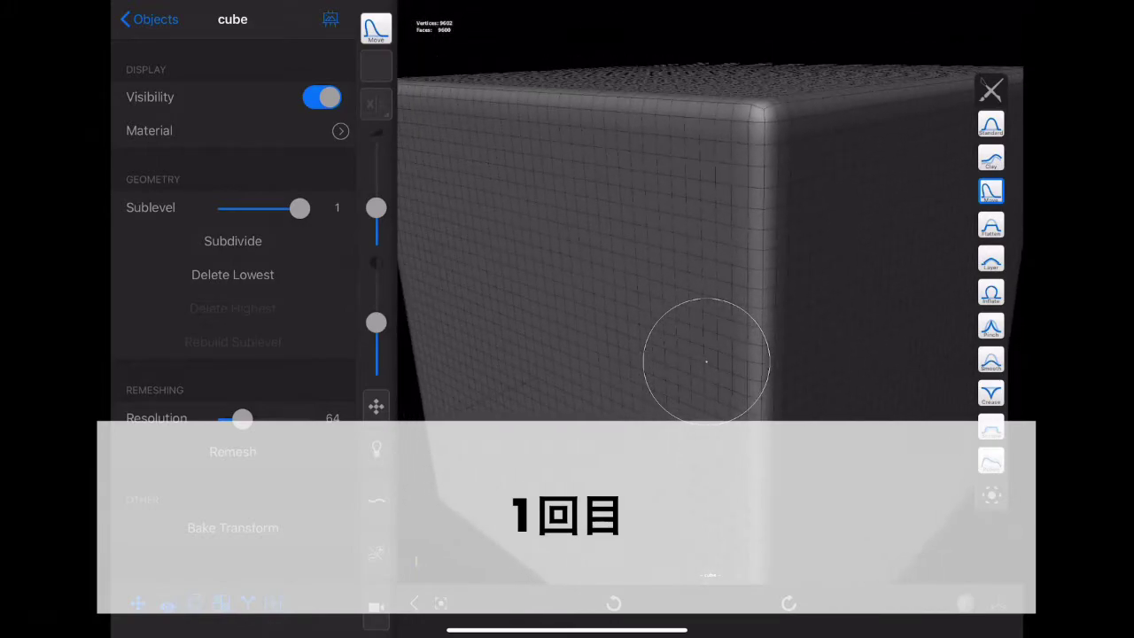
pyautogui.moveTo(845, 312); pyautogui.dragTo(834, 301, button='middle')
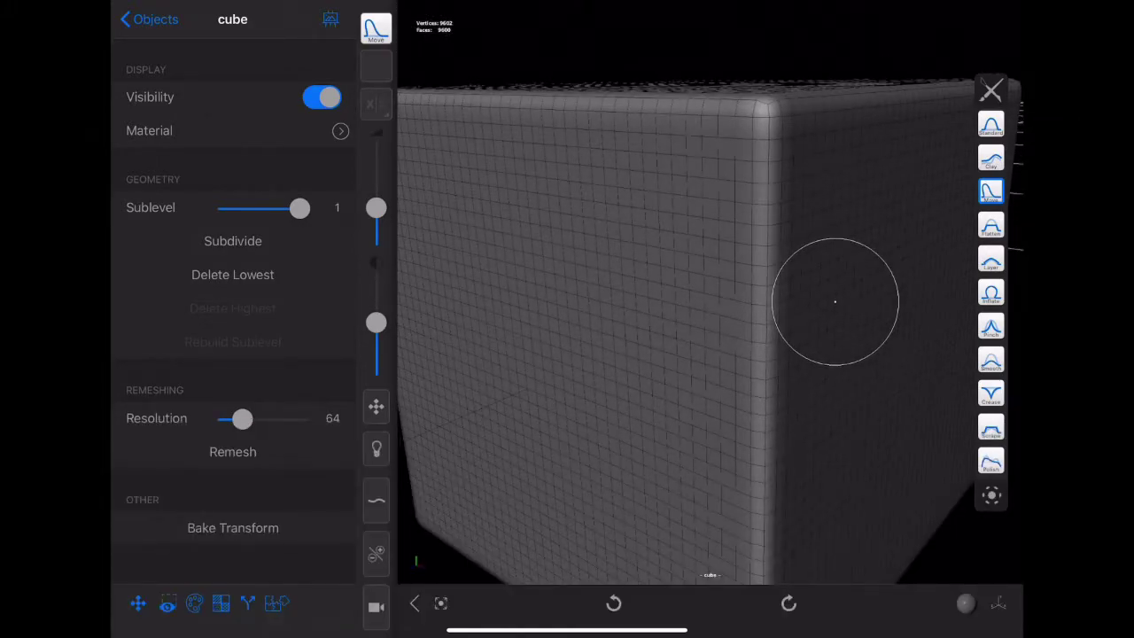
pyautogui.click(232, 241)
pyautogui.moveTo(835, 301)
pyautogui.mouseDown(button='middle')
pyautogui.moveTo(862, 331)
pyautogui.moveTo(809, 310)
pyautogui.moveTo(815, 324)
pyautogui.mouseUp(button='middle')
pyautogui.scroll(-5, 815, 324)
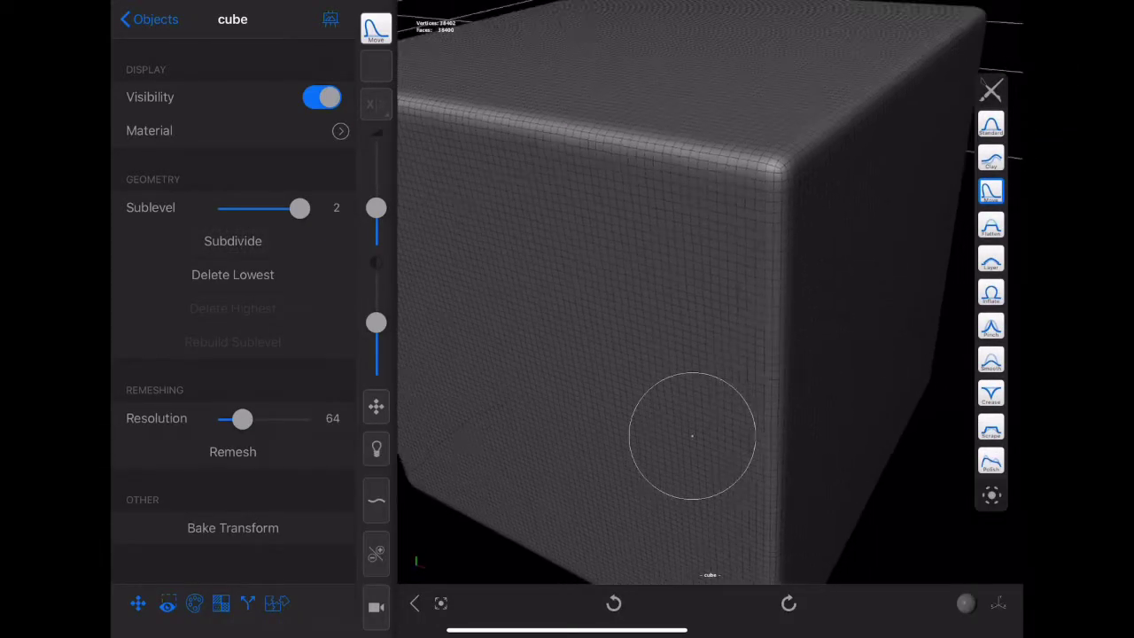
pyautogui.moveTo(691, 436)
pyautogui.mouseDown(button='middle')
pyautogui.moveTo(683, 575)
pyautogui.moveTo(797, 283)
pyautogui.moveTo(822, 299)
pyautogui.mouseUp(button='middle')
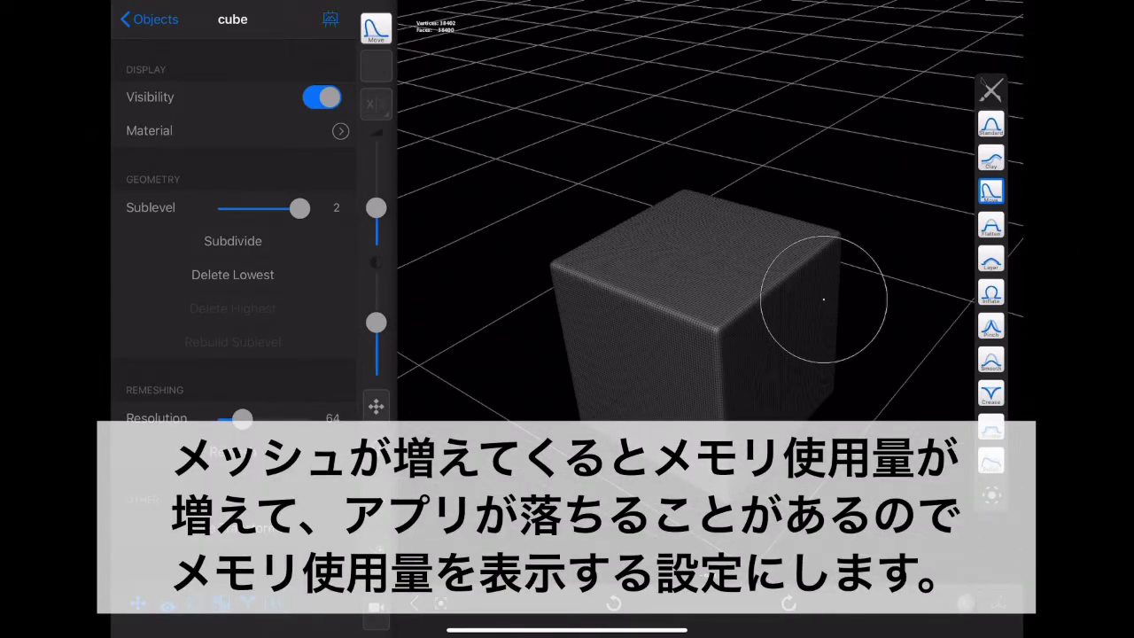
pyautogui.moveTo(822, 300); pyautogui.dragTo(841, 294, button='middle')
pyautogui.click(150, 19)
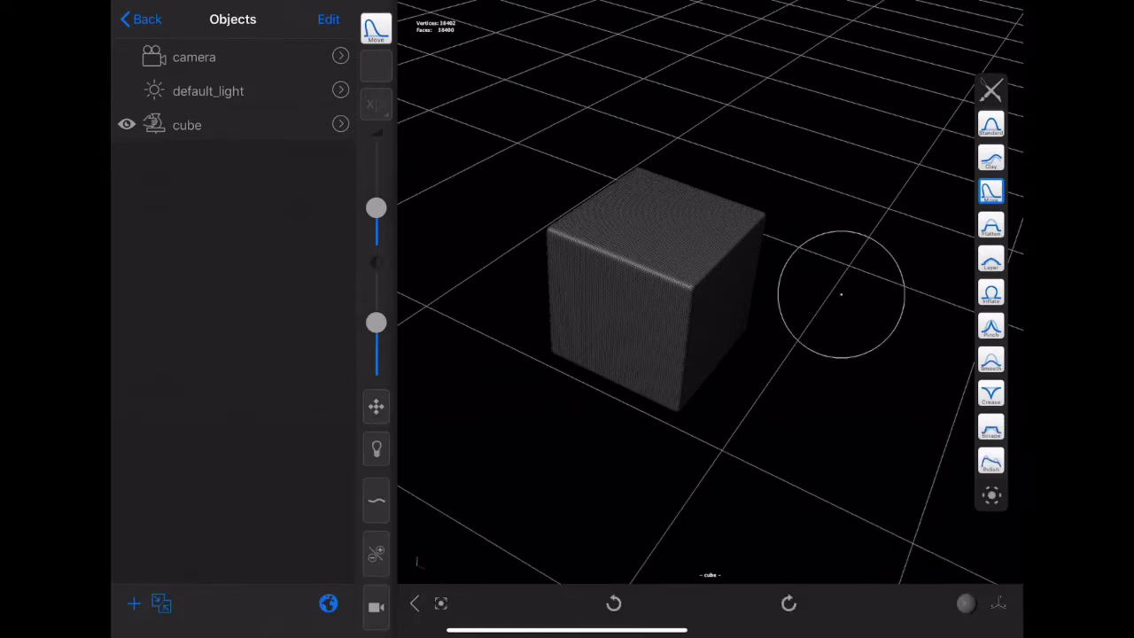
# Turn on Display Memory Chart in Preferences and return to the main menu.
pyautogui.click(142, 19)
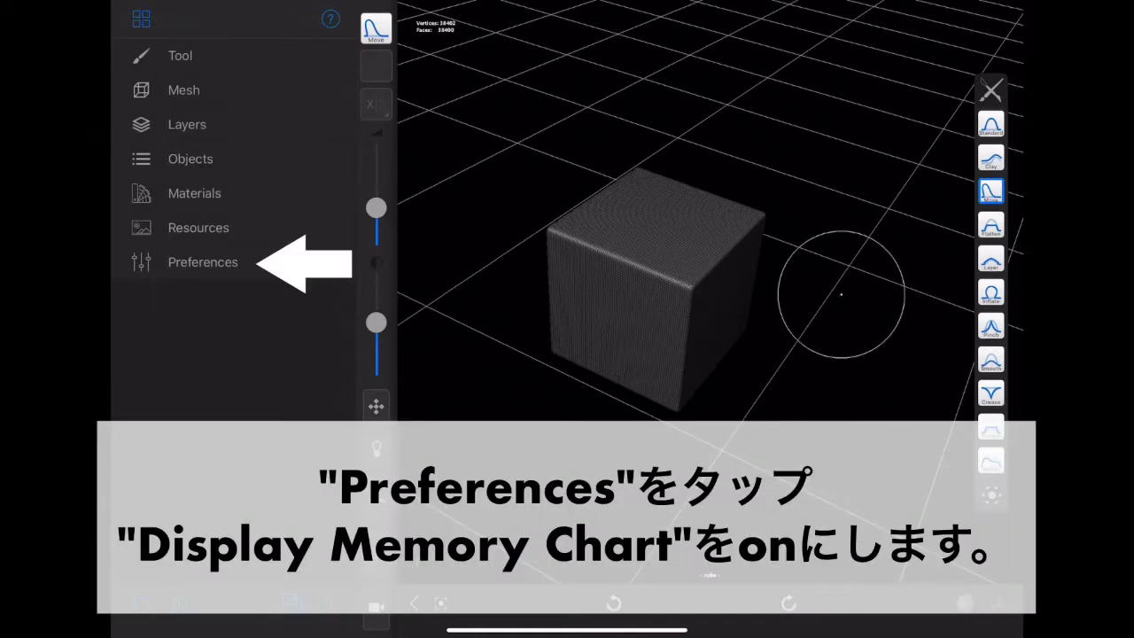
pyautogui.click(203, 262)
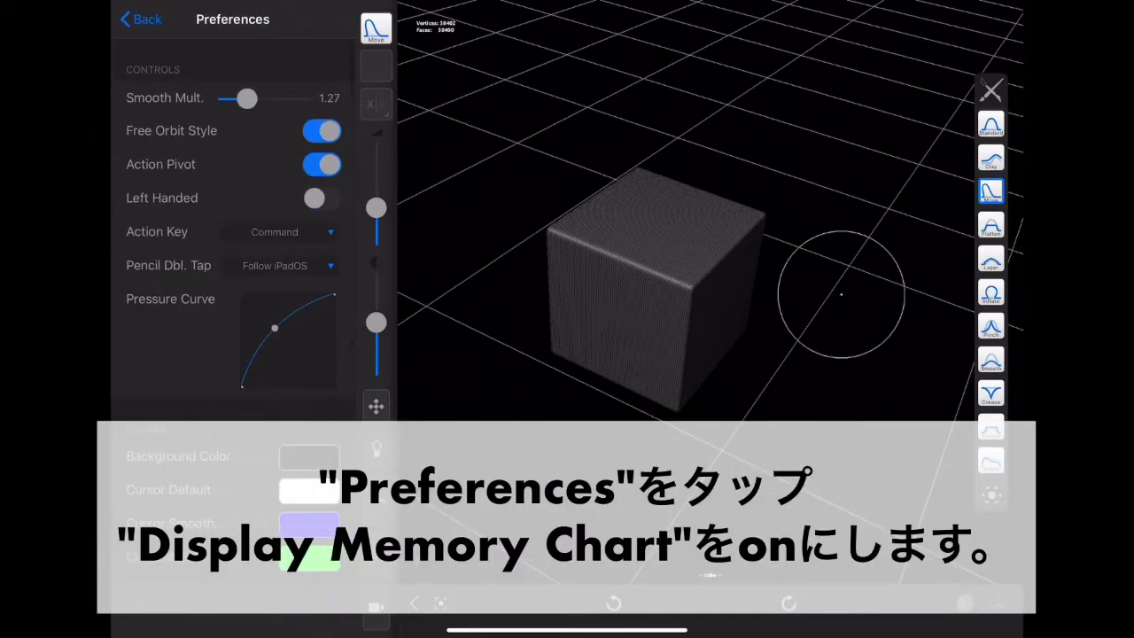
pyautogui.scroll(-5, 232, 310)
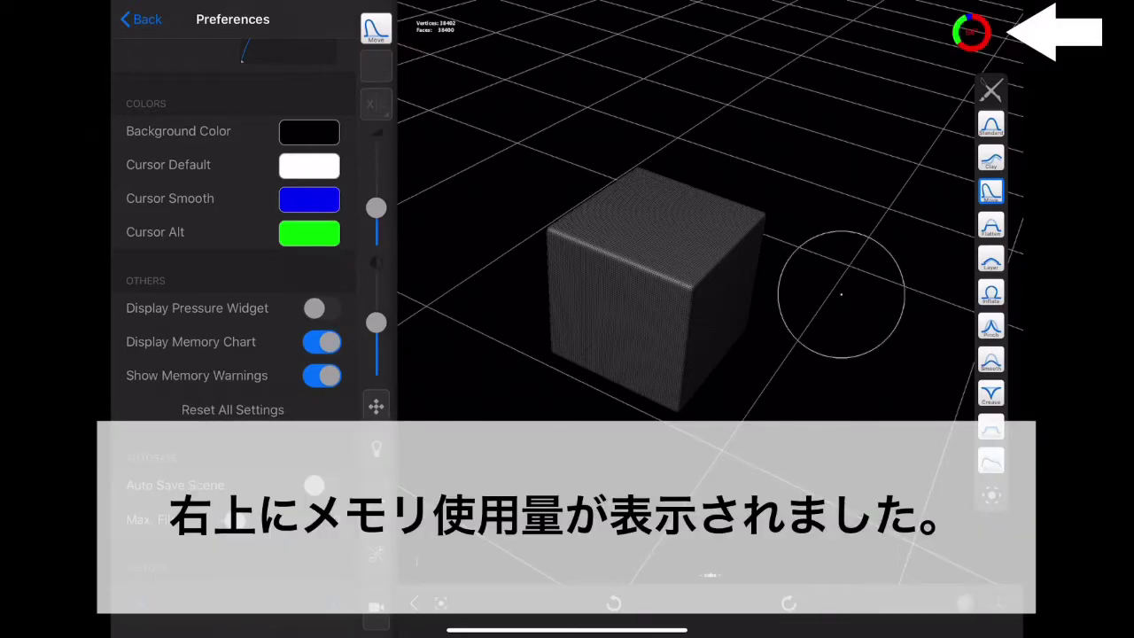
pyautogui.click(141, 19)
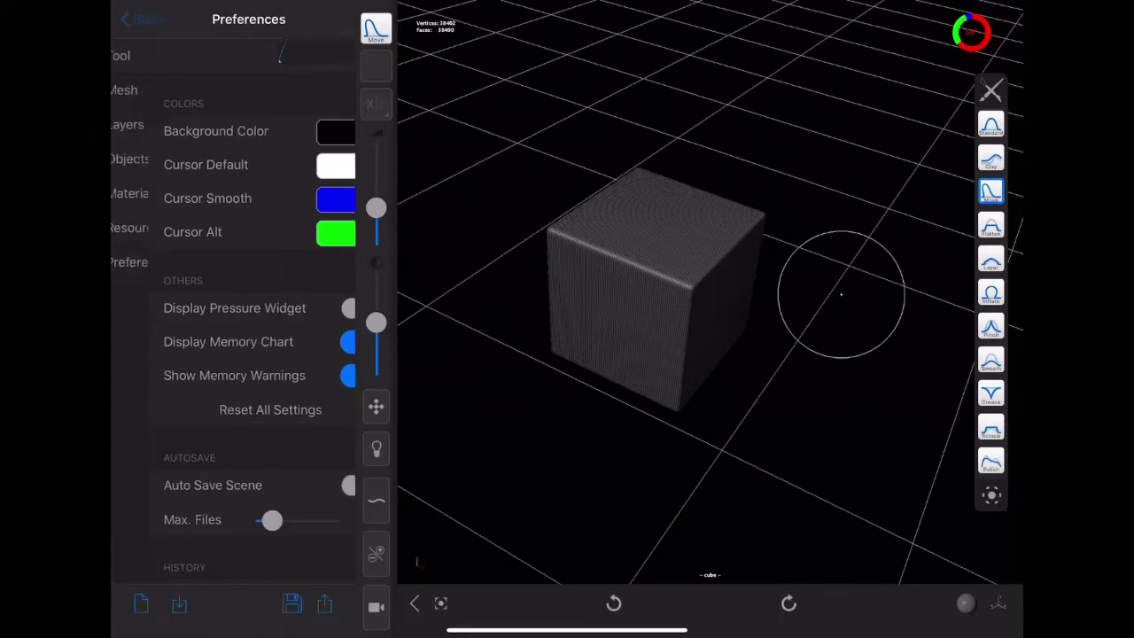
pyautogui.moveTo(702, 461)
pyautogui.mouseDown(button='middle')
pyautogui.moveTo(848, 189)
pyautogui.moveTo(752, 372)
pyautogui.moveTo(756, 399)
pyautogui.mouseUp(button='middle')
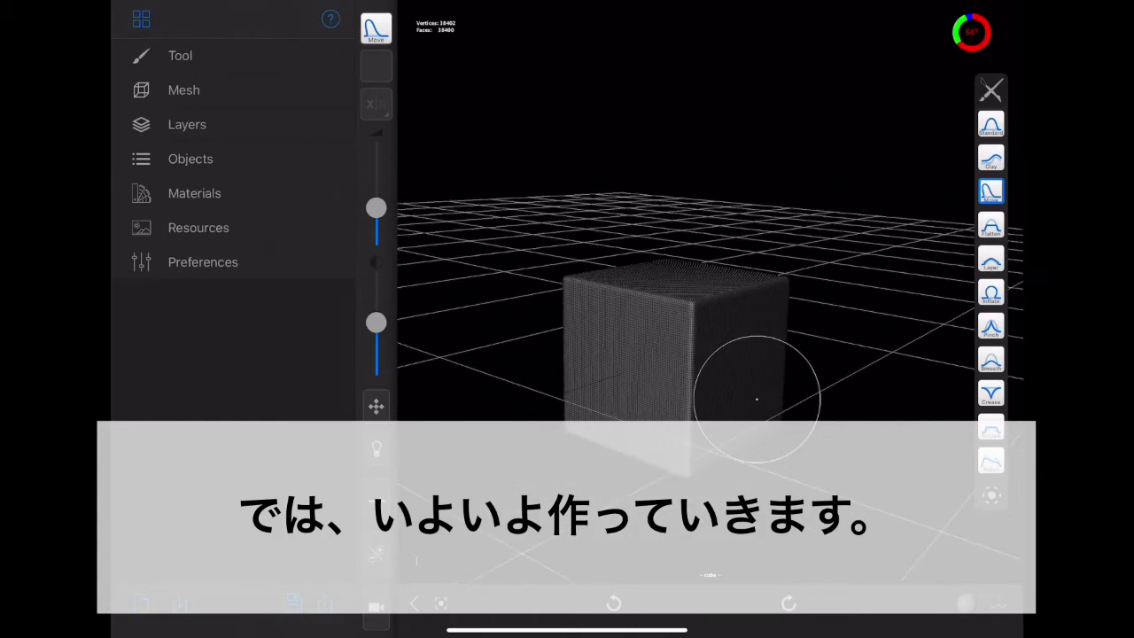
# Switch the wireframe overlay off so the cube shows smooth shading.
pyautogui.click(966, 603)
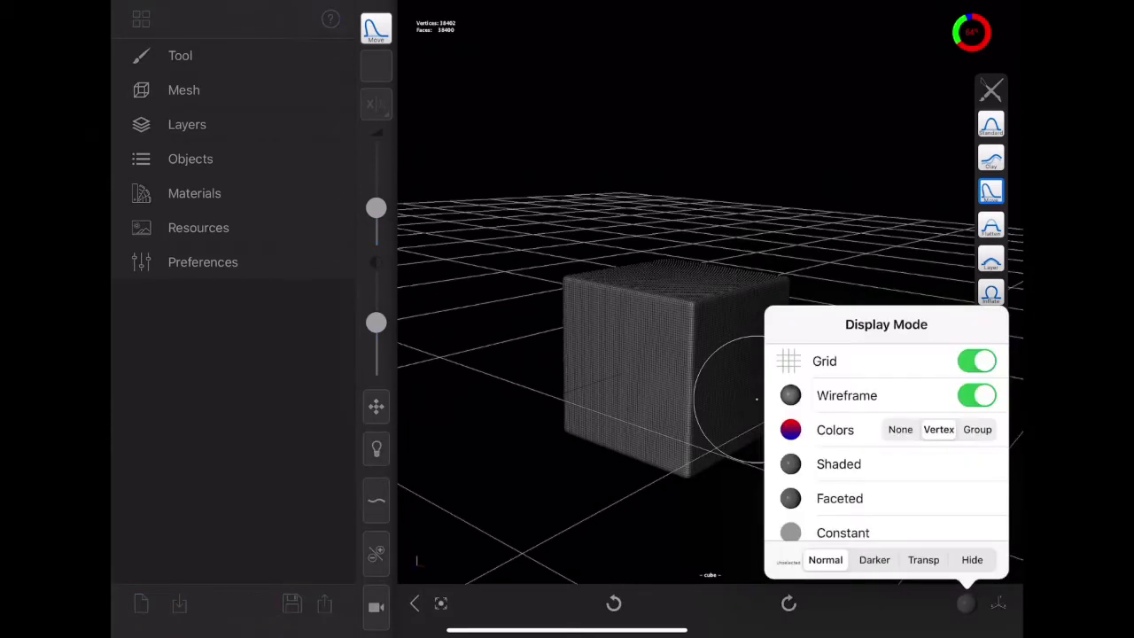
pyautogui.click(976, 395)
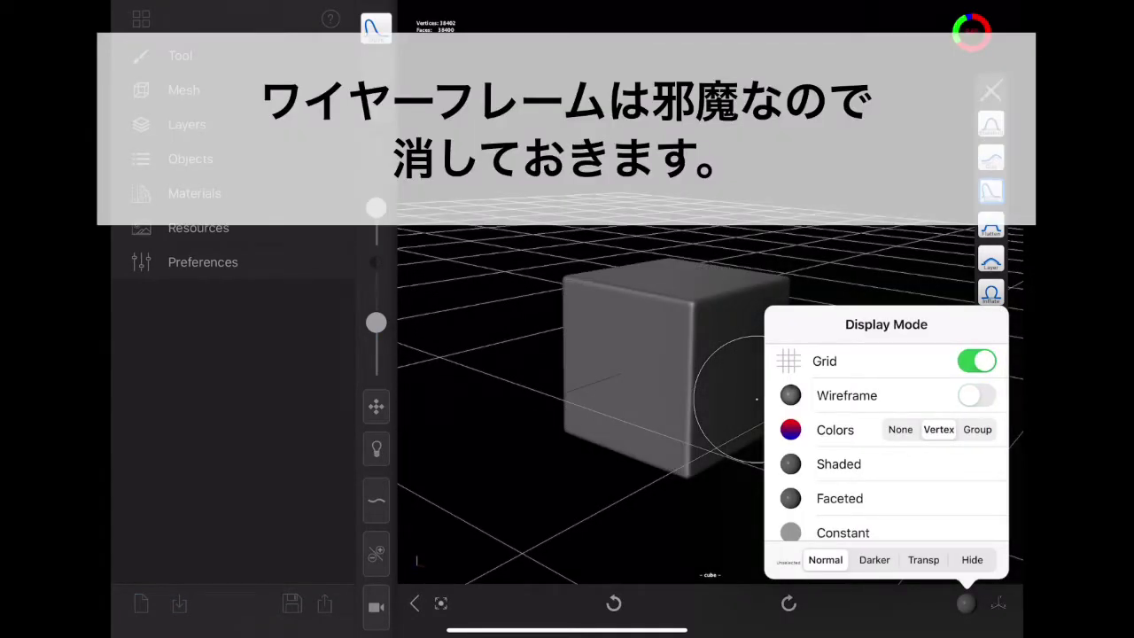
pyautogui.click(756, 400)
pyautogui.moveTo(756, 399); pyautogui.dragTo(842, 500)
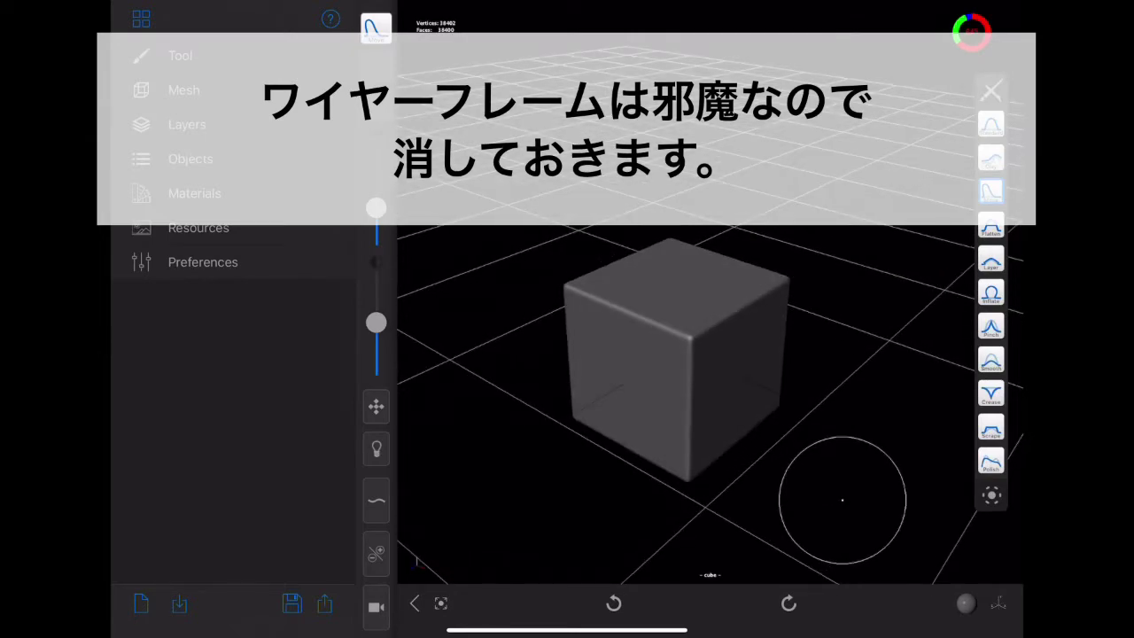
pyautogui.moveTo(841, 500)
pyautogui.mouseDown()
pyautogui.moveTo(839, 453)
pyautogui.moveTo(824, 438)
pyautogui.mouseUp()
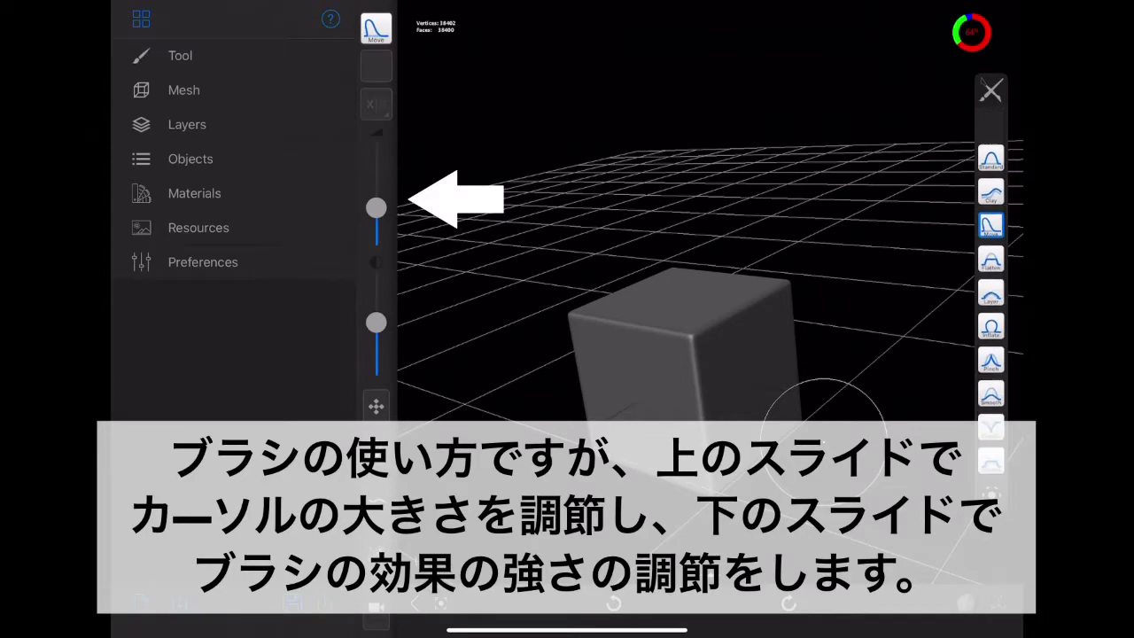
# Enlarge the brush radius and adjust its strength, turning the view toward the cube's corner.
pyautogui.moveTo(377, 207)
pyautogui.mouseDown()
pyautogui.moveTo(376, 175)
pyautogui.moveTo(376, 223)
pyautogui.moveTo(376, 181)
pyautogui.mouseUp()
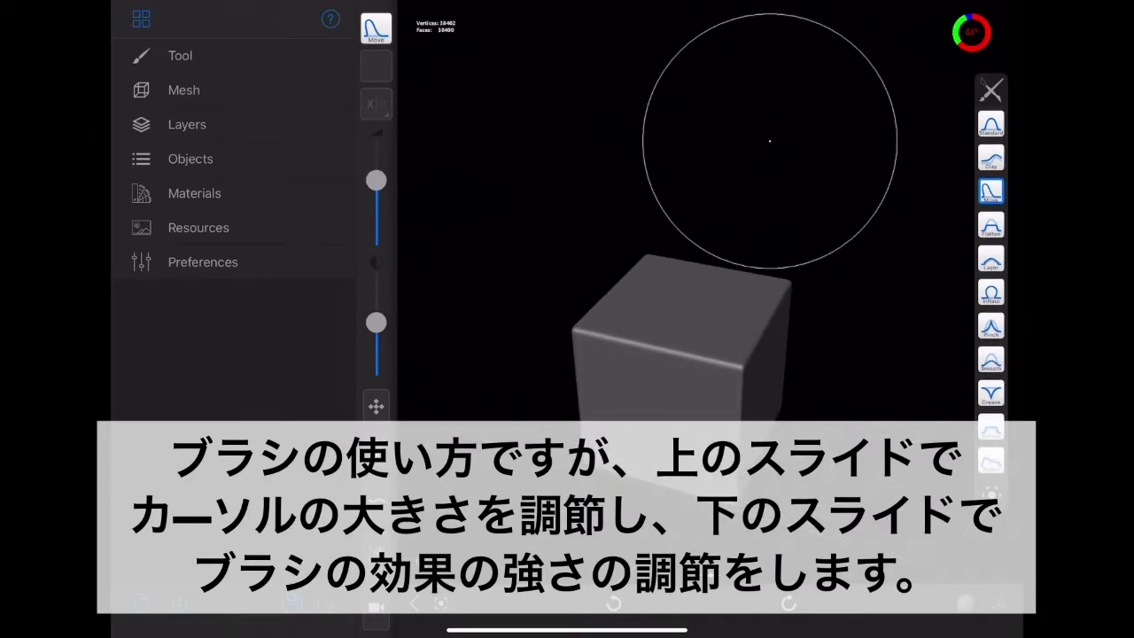
pyautogui.moveTo(377, 322); pyautogui.dragTo(376, 339)
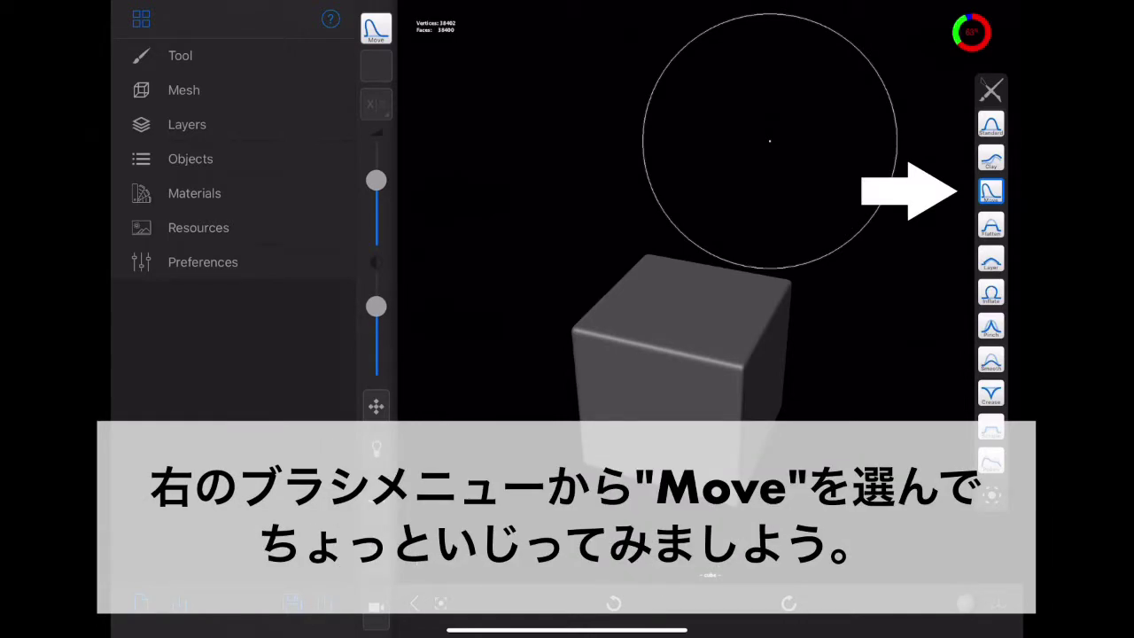
pyautogui.moveTo(872, 303)
pyautogui.mouseDown()
pyautogui.moveTo(834, 334)
pyautogui.moveTo(860, 352)
pyautogui.mouseUp()
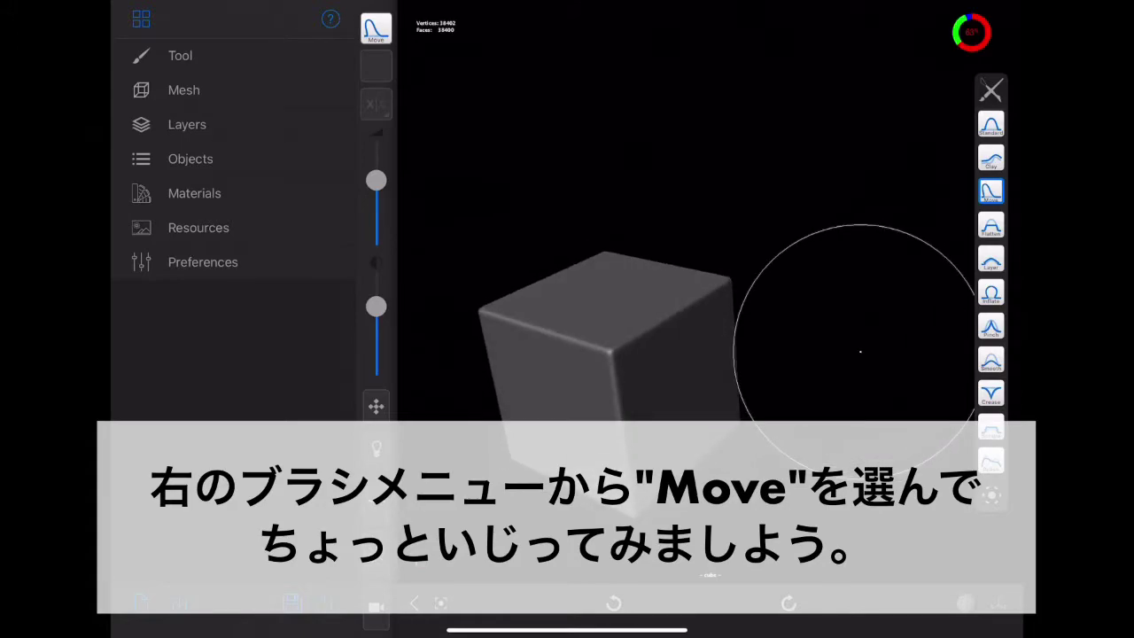
pyautogui.moveTo(860, 352)
pyautogui.mouseDown()
pyautogui.moveTo(848, 354)
pyautogui.moveTo(865, 354)
pyautogui.mouseUp()
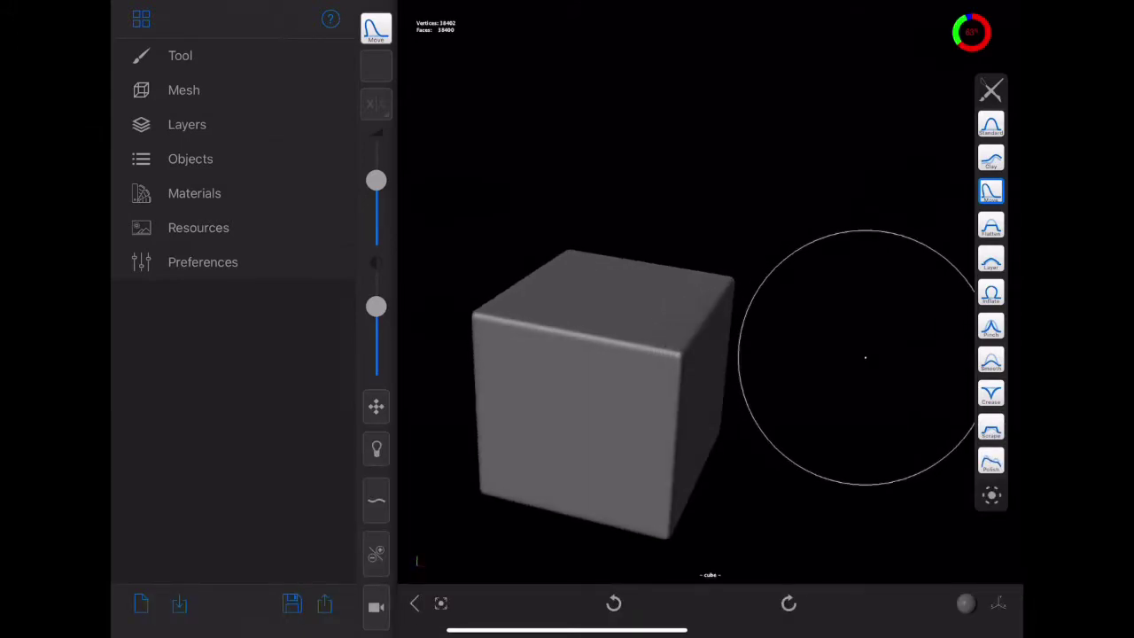
pyautogui.moveTo(725, 283); pyautogui.dragTo(839, 178)
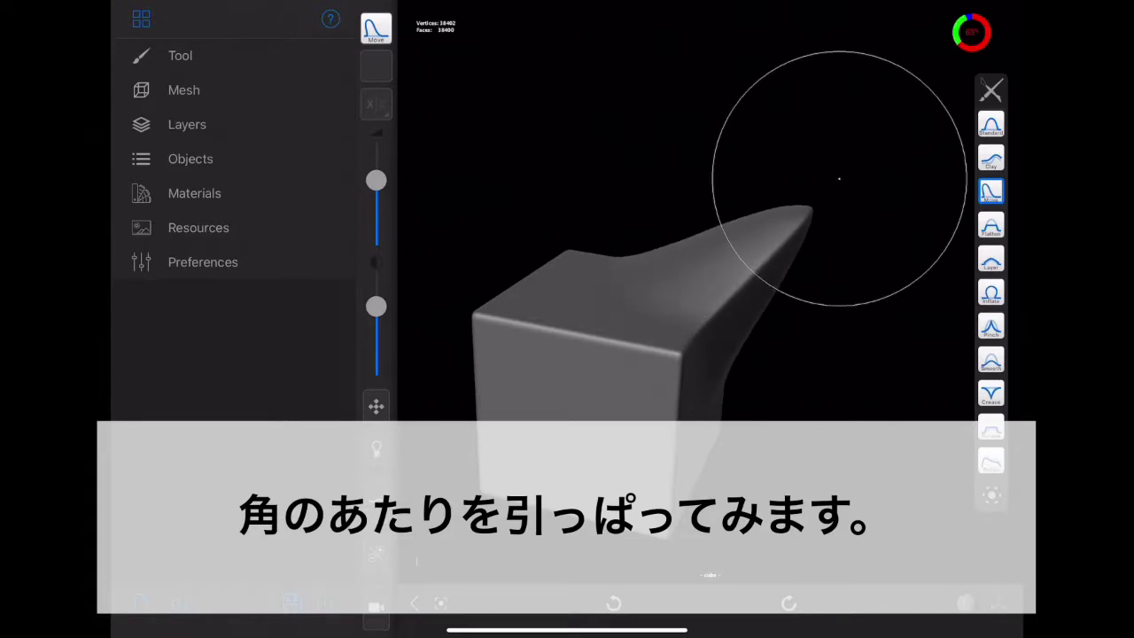
pyautogui.moveTo(860, 355); pyautogui.dragTo(864, 383)
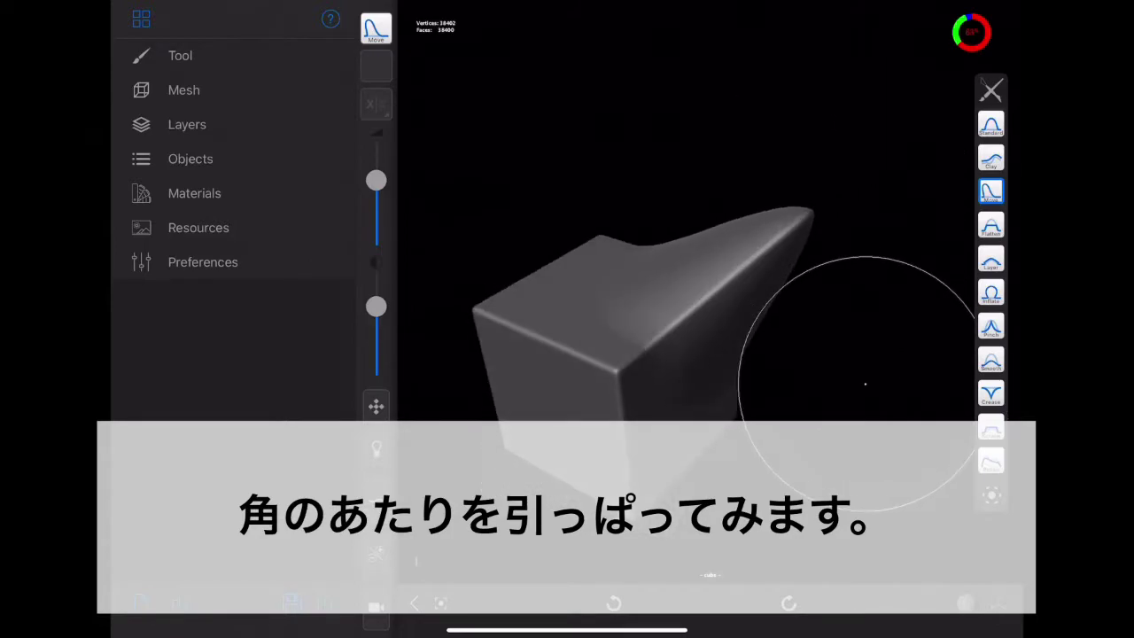
pyautogui.click(965, 602)
pyautogui.click(977, 395)
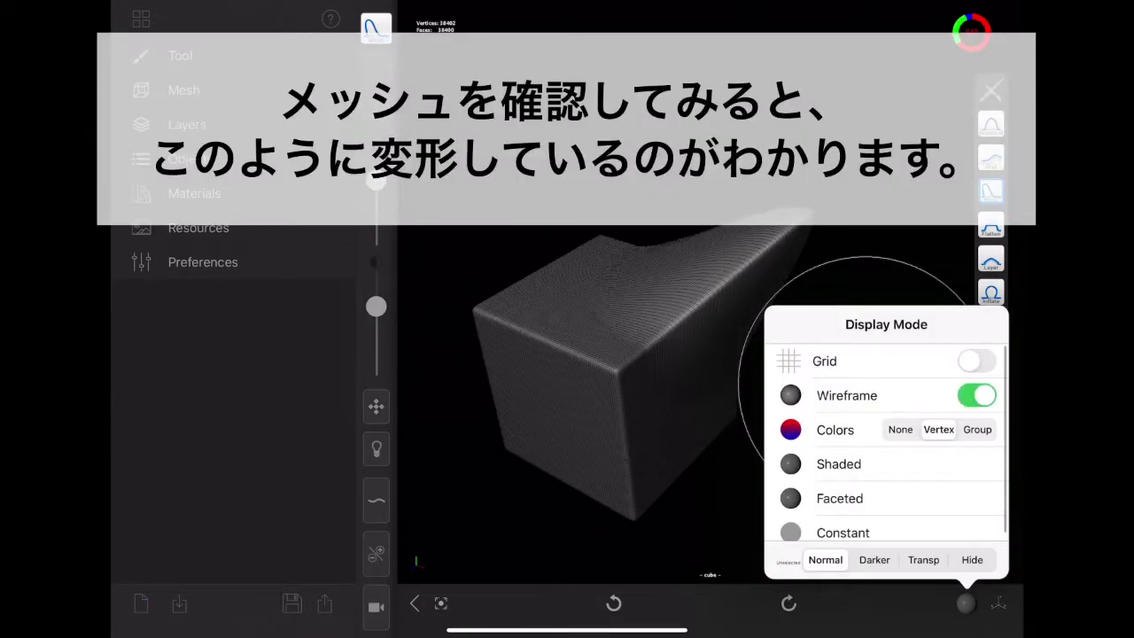
pyautogui.click(966, 603)
pyautogui.moveTo(862, 384)
pyautogui.mouseDown()
pyautogui.moveTo(863, 329)
pyautogui.moveTo(833, 250)
pyautogui.moveTo(759, 266)
pyautogui.moveTo(860, 263)
pyautogui.moveTo(779, 450)
pyautogui.mouseUp()
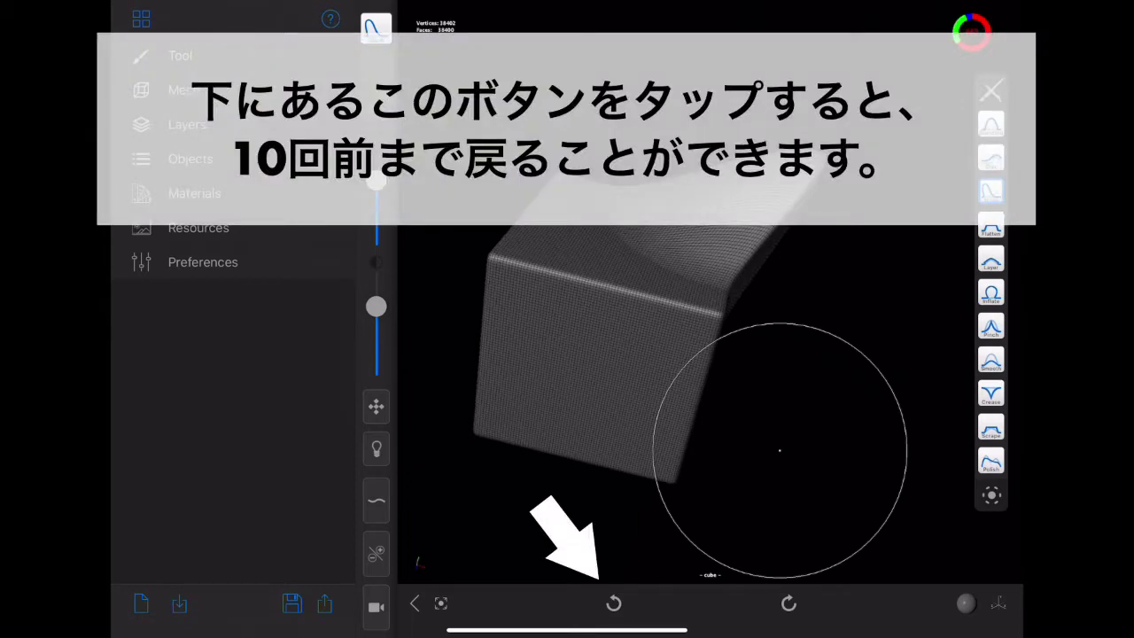
pyautogui.click(613, 602)
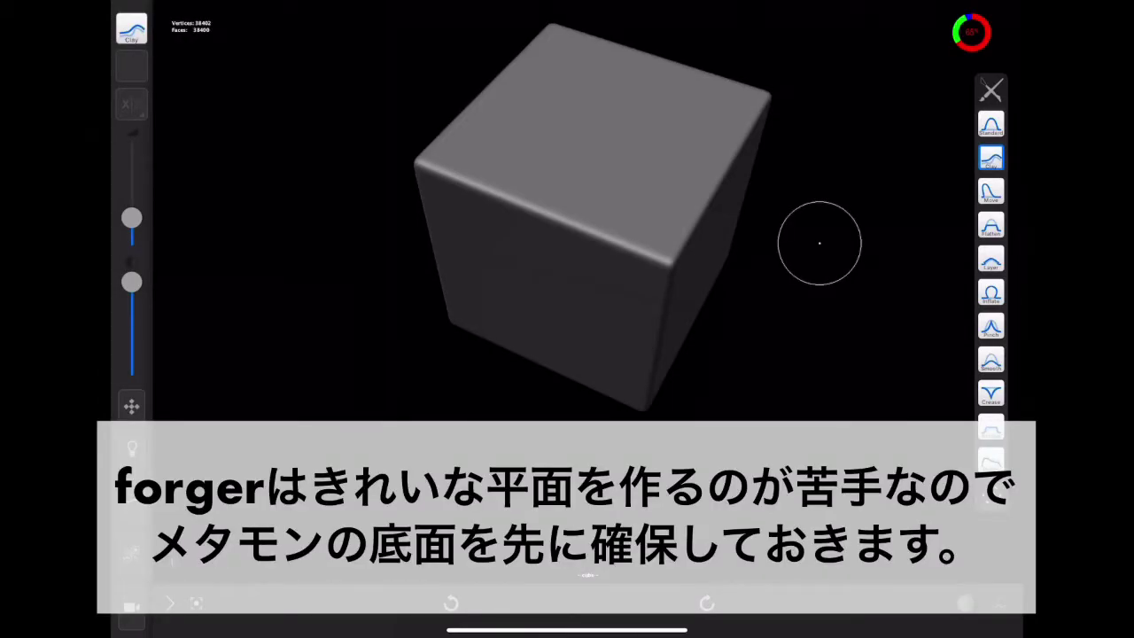
# Switch to the Mask brush and shrink its radius.
pyautogui.scroll(-5, 991, 292)
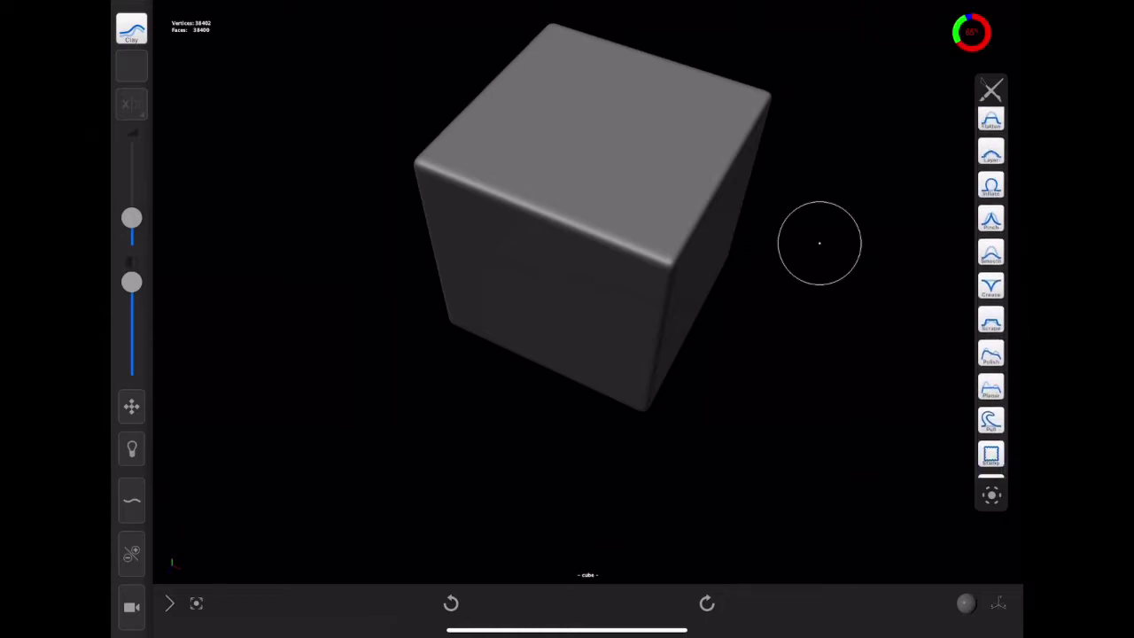
pyautogui.click(991, 360)
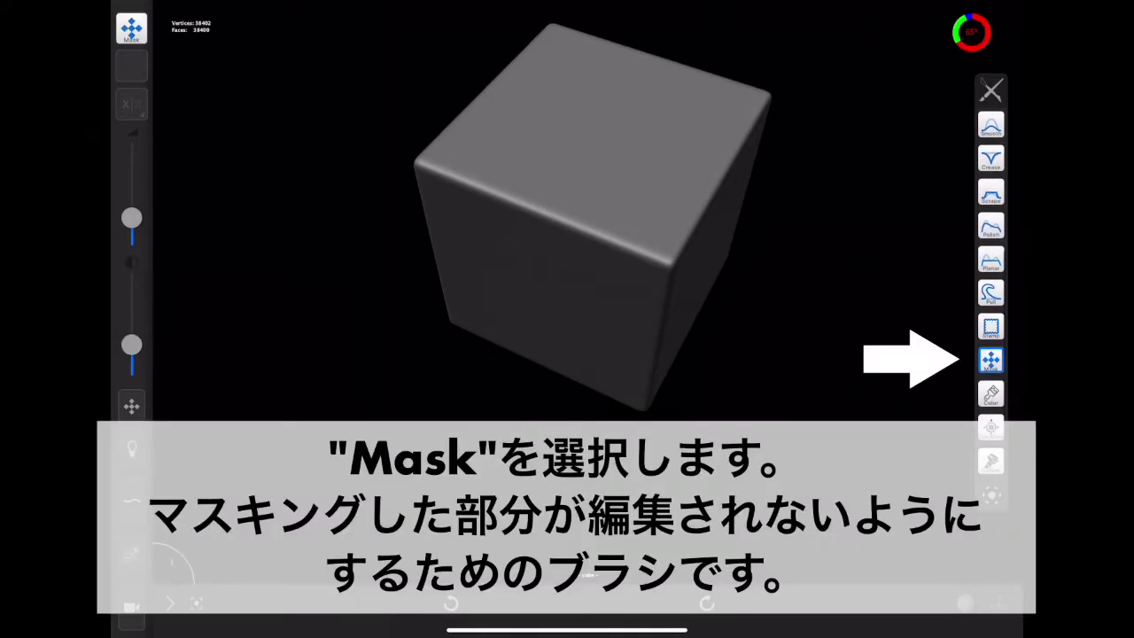
pyautogui.moveTo(808, 388); pyautogui.dragTo(814, 267)
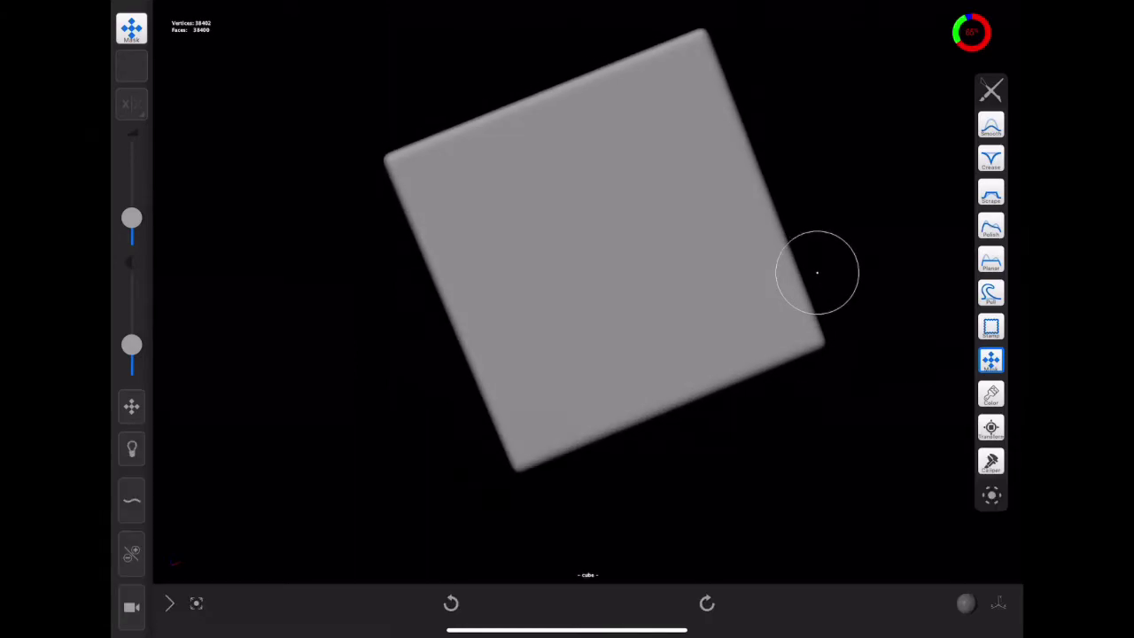
pyautogui.moveTo(131, 217); pyautogui.dragTo(131, 225)
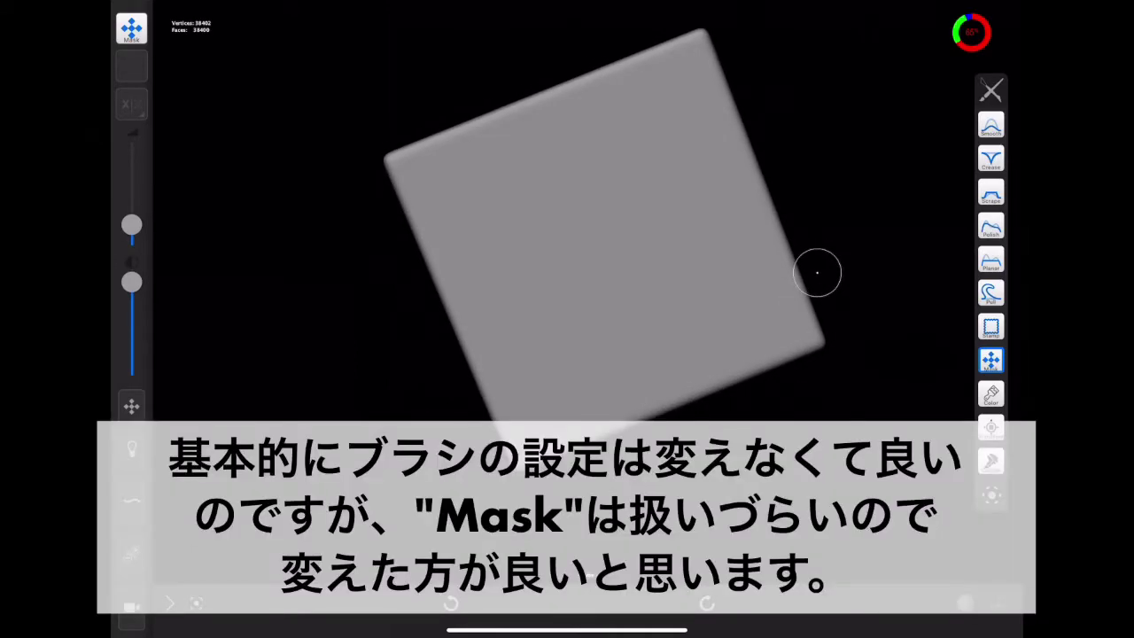
# Back out of the cube's settings to the main menu and show the MaskBrush settings (Size 63).
pyautogui.click(232, 9)
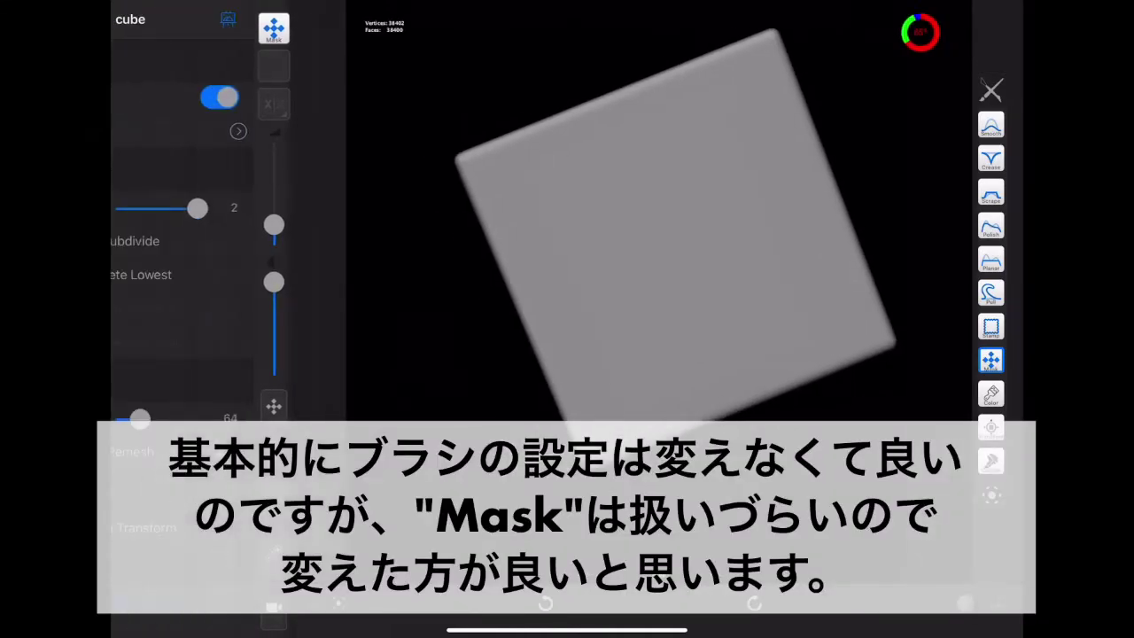
pyautogui.click(141, 18)
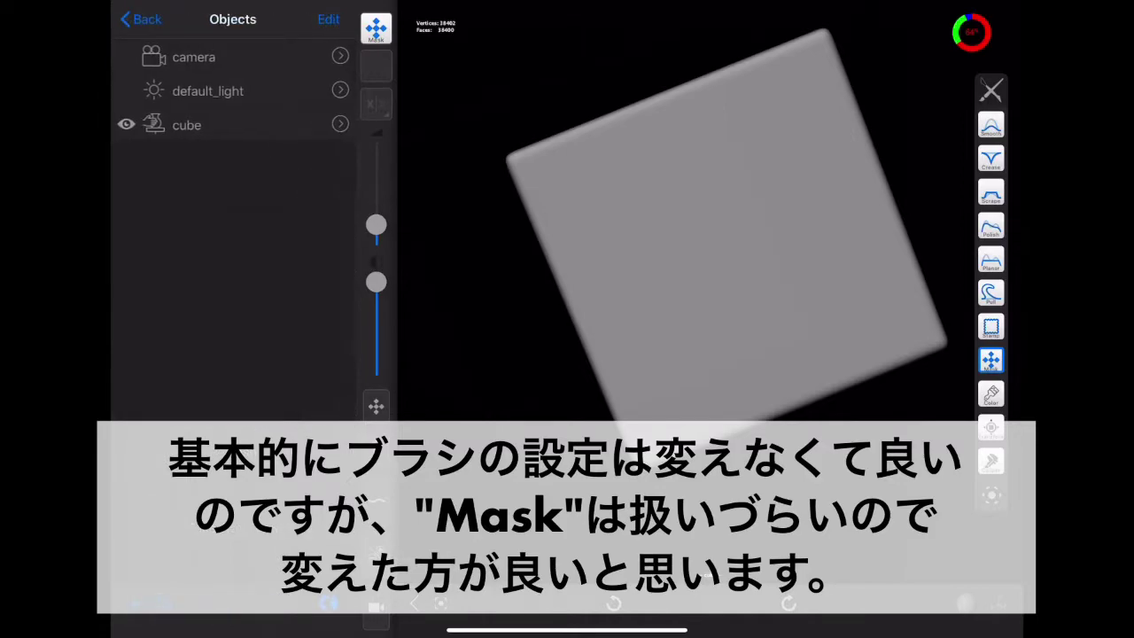
pyautogui.click(141, 19)
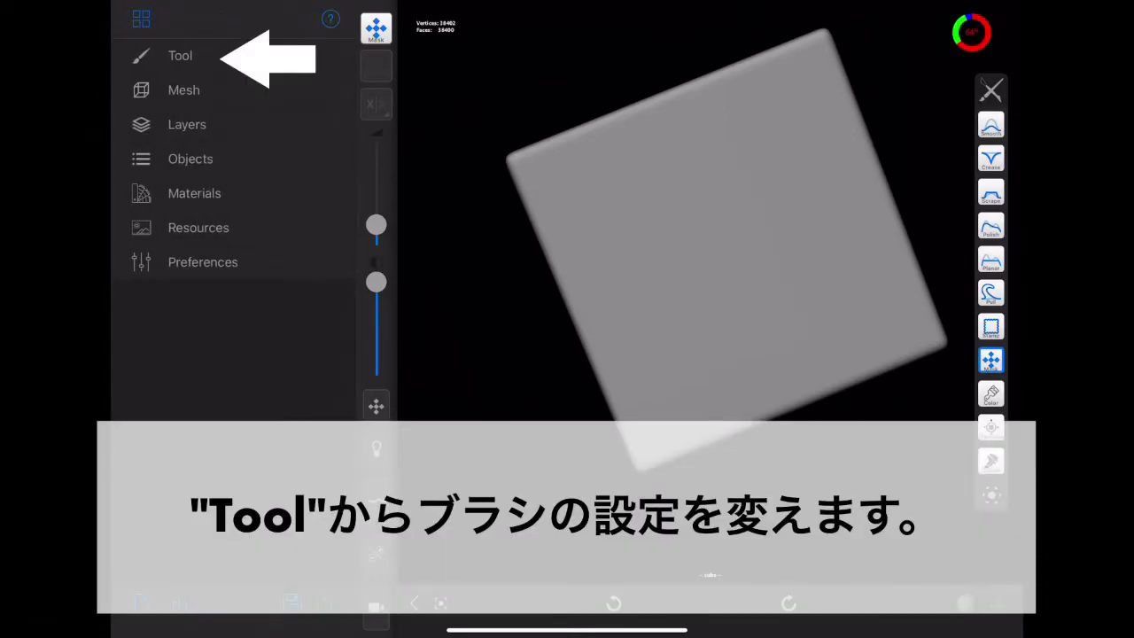
pyautogui.click(180, 55)
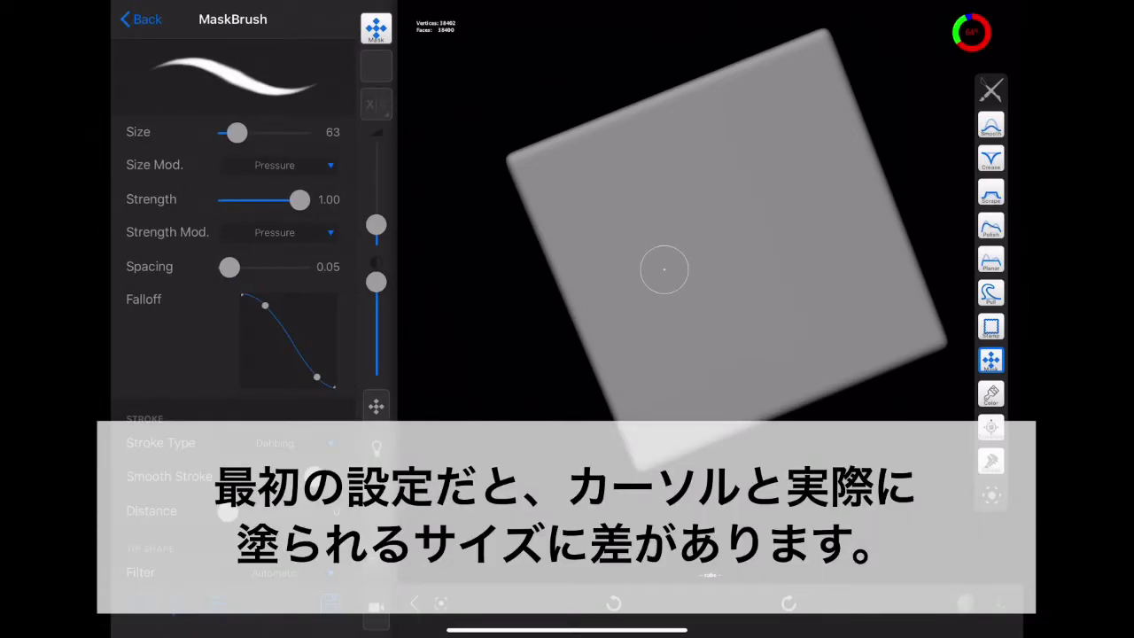
# Set MaskBrush size 72 with Size and Strength Mod. None, testing a stroke then undoing it.
pyautogui.moveTo(377, 224); pyautogui.dragTo(376, 196)
pyautogui.moveTo(611, 251); pyautogui.dragTo(781, 186)
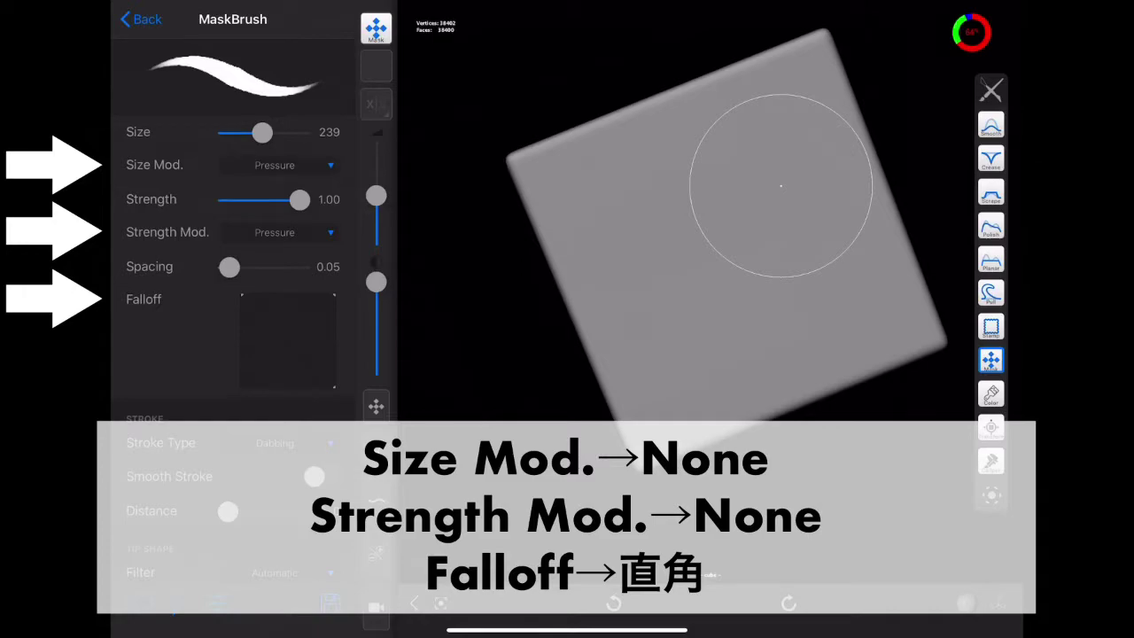
pyautogui.moveTo(377, 195); pyautogui.dragTo(376, 215)
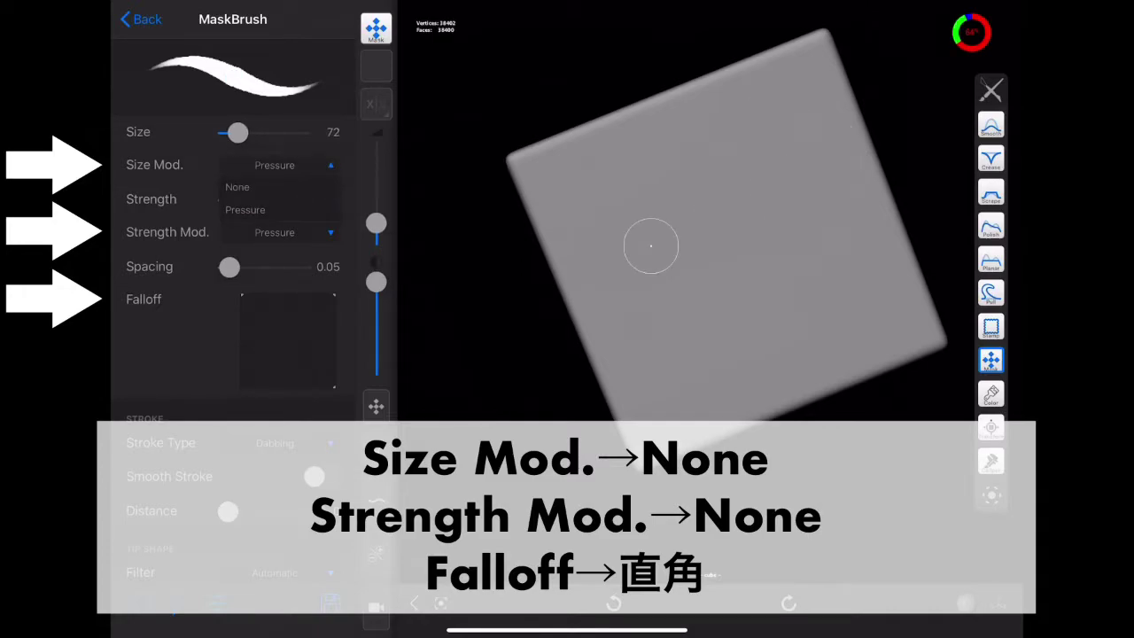
pyautogui.click(274, 232)
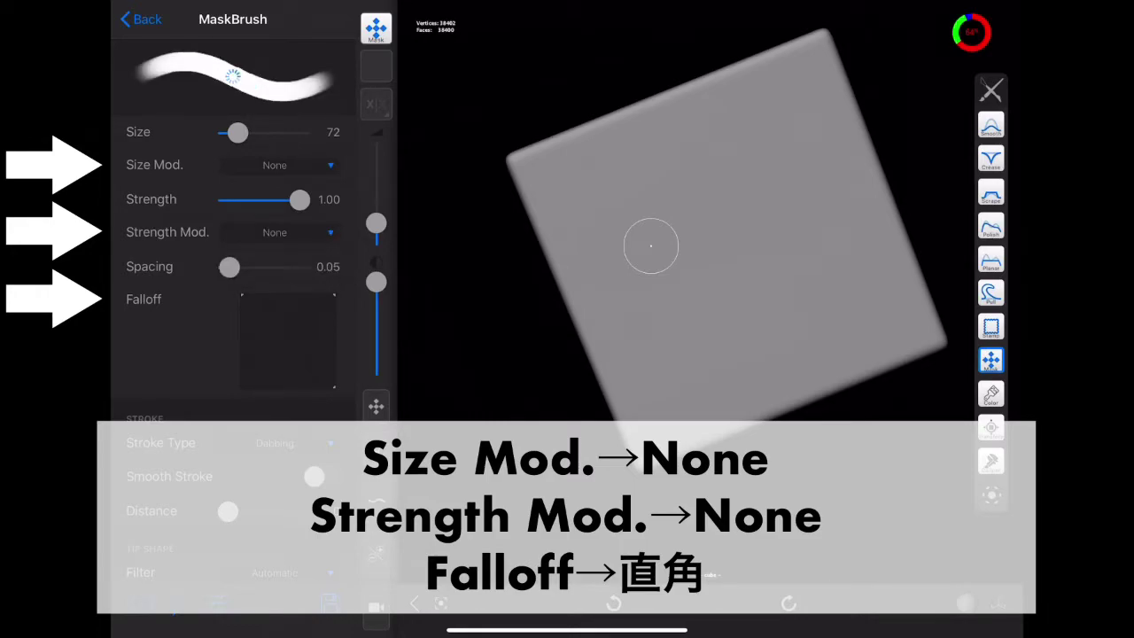
pyautogui.moveTo(611, 255); pyautogui.dragTo(776, 185)
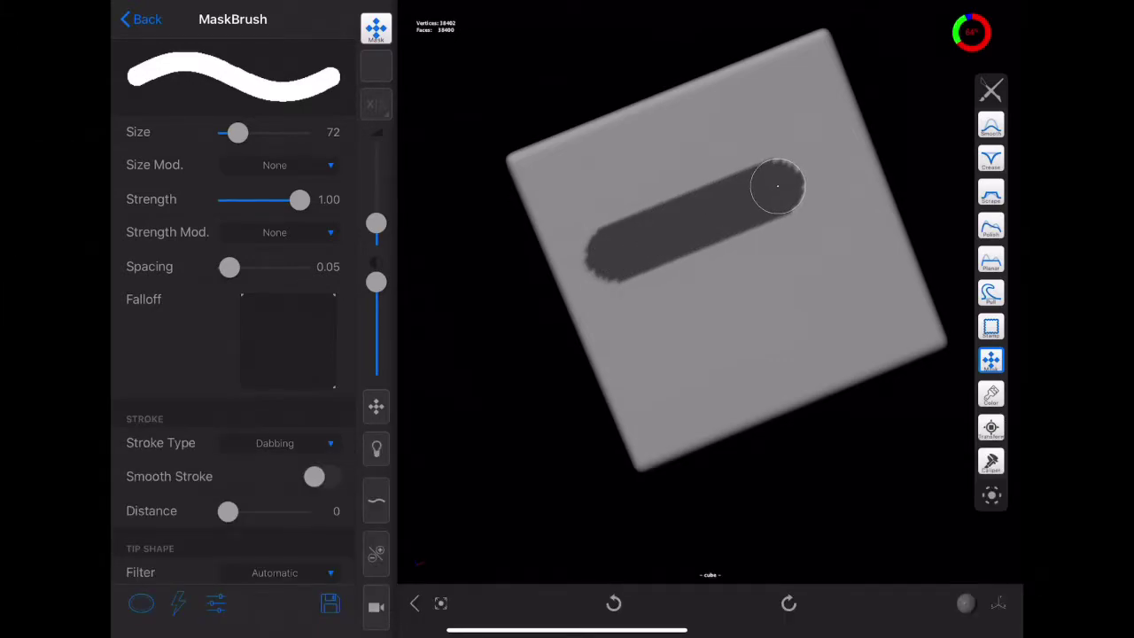
pyautogui.hotkey('ctrl', 'z')
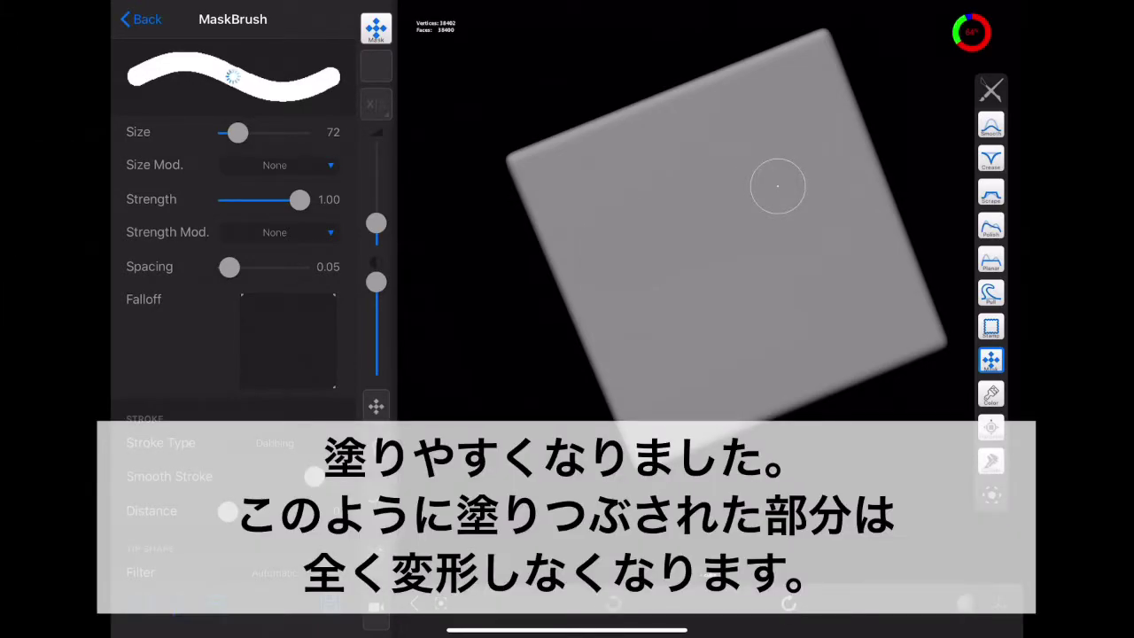
# Paint a blob-shaped mask over one cube face as Metamon's base.
pyautogui.moveTo(718, 337)
pyautogui.mouseDown()
pyautogui.moveTo(634, 309)
pyautogui.moveTo(625, 255)
pyautogui.moveTo(688, 198)
pyautogui.moveTo(791, 180)
pyautogui.moveTo(807, 197)
pyautogui.moveTo(686, 271)
pyautogui.moveTo(779, 253)
pyautogui.moveTo(759, 304)
pyautogui.moveTo(847, 220)
pyautogui.moveTo(838, 239)
pyautogui.mouseUp()
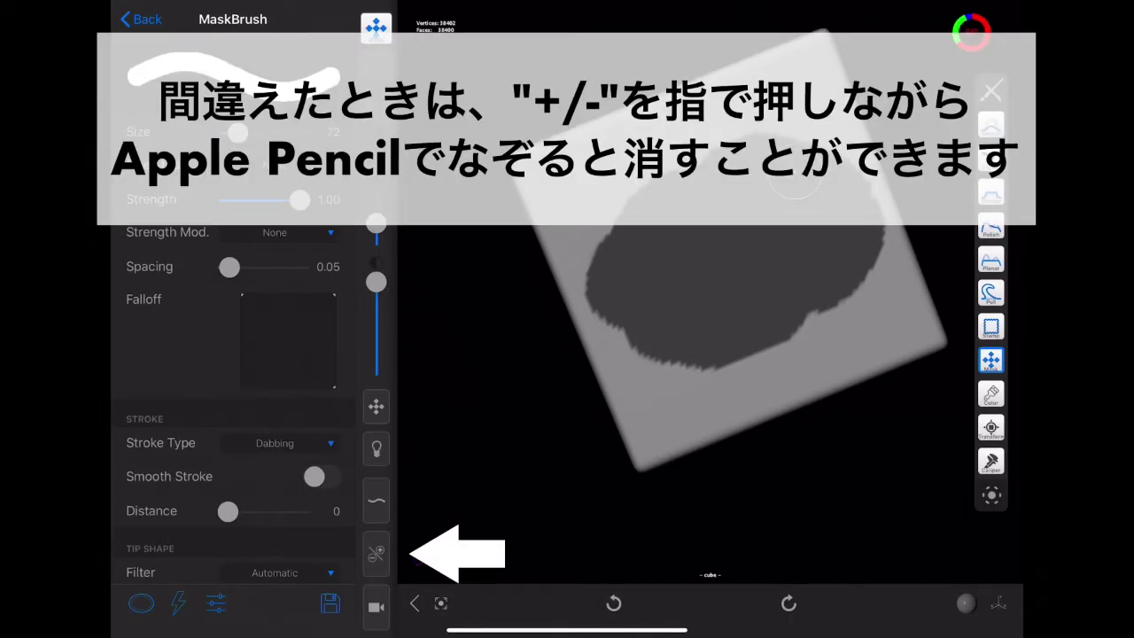
pyautogui.moveTo(795, 186)
pyautogui.mouseDown()
pyautogui.moveTo(843, 398)
pyautogui.moveTo(825, 397)
pyautogui.moveTo(823, 422)
pyautogui.moveTo(725, 476)
pyautogui.moveTo(853, 240)
pyautogui.mouseUp()
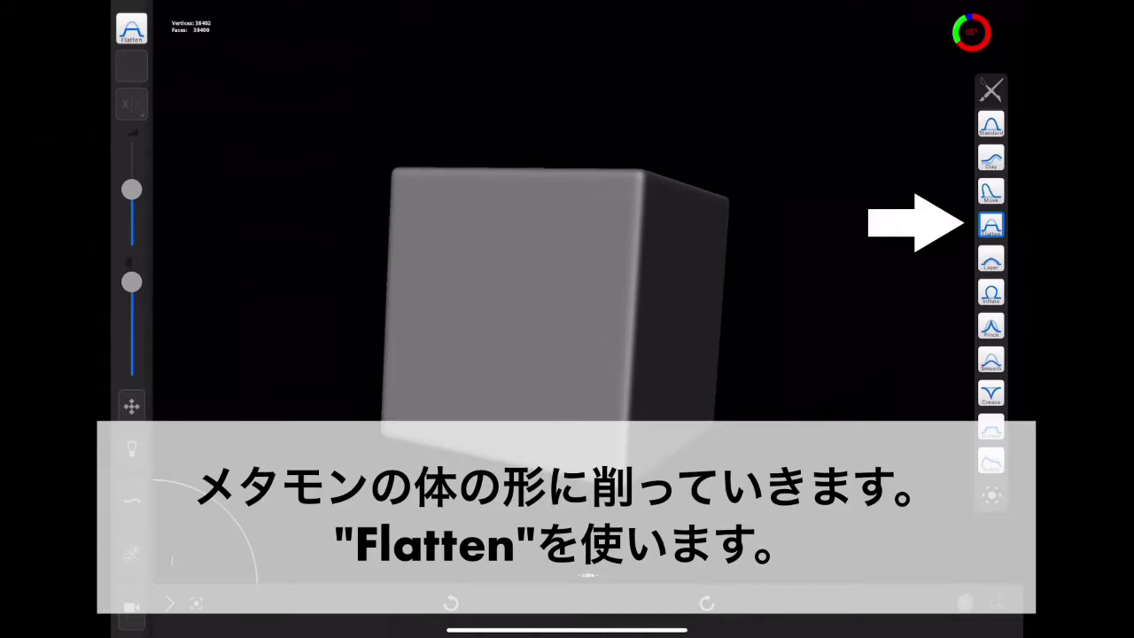
# Shave the cube's front corners flat with the Flatten brush.
pyautogui.moveTo(835, 203); pyautogui.dragTo(788, 271)
pyautogui.moveTo(532, 239)
pyautogui.mouseDown()
pyautogui.moveTo(518, 291)
pyautogui.moveTo(540, 203)
pyautogui.moveTo(519, 233)
pyautogui.moveTo(524, 321)
pyautogui.mouseUp()
pyautogui.moveTo(690, 266)
pyautogui.mouseDown()
pyautogui.moveTo(738, 293)
pyautogui.moveTo(436, 206)
pyautogui.moveTo(374, 233)
pyautogui.moveTo(430, 245)
pyautogui.moveTo(400, 246)
pyautogui.moveTo(362, 266)
pyautogui.moveTo(615, 253)
pyautogui.moveTo(633, 286)
pyautogui.moveTo(304, 185)
pyautogui.moveTo(260, 115)
pyautogui.moveTo(501, 177)
pyautogui.moveTo(741, 355)
pyautogui.moveTo(754, 384)
pyautogui.moveTo(670, 290)
pyautogui.moveTo(706, 351)
pyautogui.moveTo(577, 332)
pyautogui.moveTo(652, 329)
pyautogui.moveTo(428, 387)
pyautogui.moveTo(393, 316)
pyautogui.moveTo(704, 228)
pyautogui.moveTo(753, 381)
pyautogui.moveTo(814, 387)
pyautogui.moveTo(682, 392)
pyautogui.moveTo(608, 233)
pyautogui.moveTo(746, 145)
pyautogui.moveTo(246, 86)
pyautogui.moveTo(481, 190)
pyautogui.moveTo(632, 197)
pyautogui.moveTo(374, 339)
pyautogui.moveTo(502, 238)
pyautogui.moveTo(572, 147)
pyautogui.moveTo(718, 301)
pyautogui.moveTo(785, 256)
pyautogui.moveTo(707, 446)
pyautogui.mouseUp()
pyautogui.moveTo(131, 153); pyautogui.dragTo(131, 191)
# Smooth the rough lump heavily with the Smooth brush, adjusting its radius.
pyautogui.click(990, 359)
pyautogui.moveTo(721, 367)
pyautogui.mouseDown()
pyautogui.moveTo(569, 324)
pyautogui.moveTo(583, 342)
pyautogui.moveTo(514, 215)
pyautogui.moveTo(615, 291)
pyautogui.moveTo(728, 320)
pyautogui.mouseUp()
pyautogui.moveTo(642, 477); pyautogui.dragTo(759, 354)
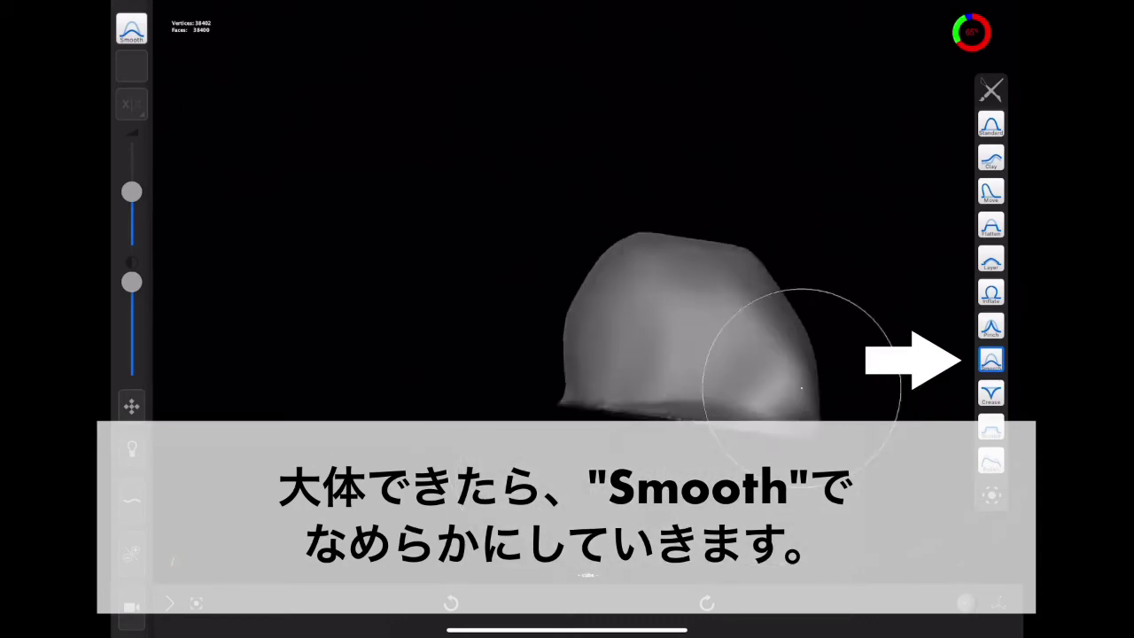
pyautogui.click(991, 158)
pyautogui.moveTo(131, 192); pyautogui.dragTo(131, 206)
pyautogui.moveTo(663, 309)
pyautogui.mouseDown()
pyautogui.moveTo(768, 346)
pyautogui.moveTo(764, 286)
pyautogui.moveTo(590, 327)
pyautogui.moveTo(620, 392)
pyautogui.mouseUp()
pyautogui.click(990, 358)
pyautogui.moveTo(131, 206); pyautogui.dragTo(131, 174)
pyautogui.moveTo(531, 372)
pyautogui.mouseDown()
pyautogui.moveTo(468, 392)
pyautogui.moveTo(443, 329)
pyautogui.moveTo(664, 377)
pyautogui.moveTo(810, 379)
pyautogui.moveTo(784, 215)
pyautogui.moveTo(860, 328)
pyautogui.mouseUp()
# Flatten the lump's side from a new angle, then select the Move brush.
pyautogui.click(990, 225)
pyautogui.moveTo(131, 173); pyautogui.dragTo(131, 205)
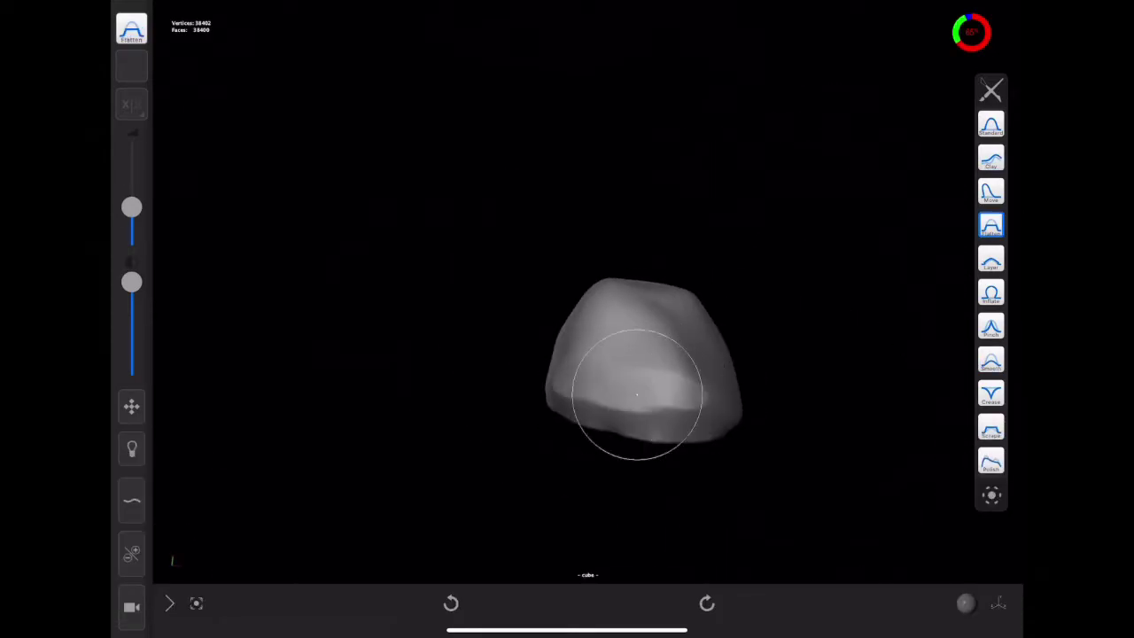
pyautogui.moveTo(628, 405); pyautogui.dragTo(847, 216)
pyautogui.moveTo(131, 204); pyautogui.dragTo(131, 181)
pyautogui.moveTo(847, 215); pyautogui.dragTo(808, 237)
pyautogui.click(990, 192)
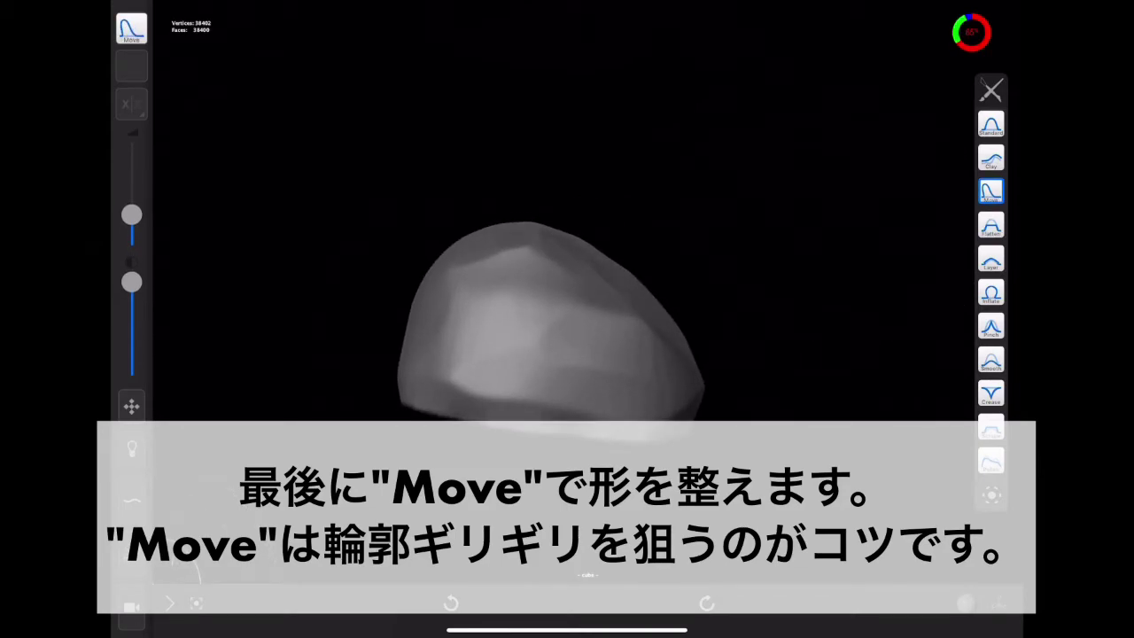
# Pull the lump's top edge up into a peak with the Move brush.
pyautogui.moveTo(482, 225); pyautogui.dragTo(492, 229)
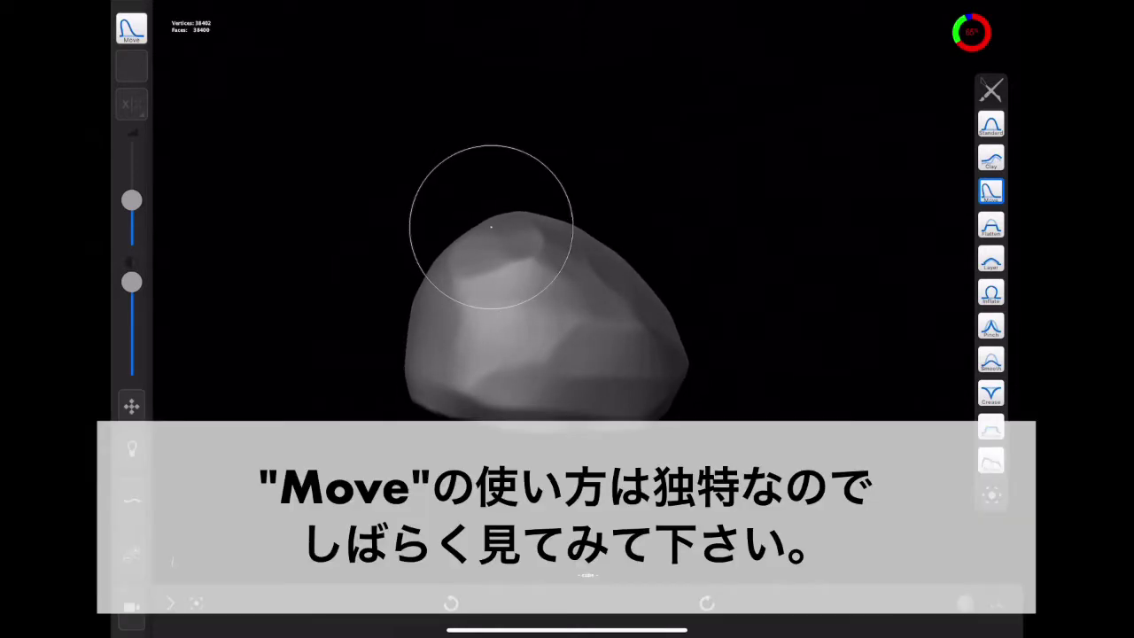
pyautogui.moveTo(489, 220)
pyautogui.mouseDown()
pyautogui.moveTo(496, 187)
pyautogui.moveTo(588, 228)
pyautogui.moveTo(608, 222)
pyautogui.moveTo(653, 299)
pyautogui.moveTo(675, 293)
pyautogui.moveTo(663, 322)
pyautogui.moveTo(682, 284)
pyautogui.moveTo(633, 263)
pyautogui.moveTo(546, 198)
pyautogui.moveTo(556, 223)
pyautogui.moveTo(449, 233)
pyautogui.moveTo(412, 265)
pyautogui.moveTo(393, 324)
pyautogui.moveTo(401, 340)
pyautogui.moveTo(701, 367)
pyautogui.moveTo(694, 410)
pyautogui.moveTo(727, 256)
pyautogui.moveTo(785, 218)
pyautogui.moveTo(868, 331)
pyautogui.moveTo(907, 293)
pyautogui.moveTo(877, 319)
pyautogui.moveTo(731, 354)
pyautogui.moveTo(738, 364)
pyautogui.moveTo(602, 337)
pyautogui.moveTo(737, 287)
pyautogui.moveTo(541, 263)
pyautogui.moveTo(468, 329)
pyautogui.moveTo(459, 378)
pyautogui.moveTo(678, 354)
pyautogui.moveTo(779, 455)
pyautogui.moveTo(766, 221)
pyautogui.moveTo(729, 218)
pyautogui.moveTo(699, 342)
pyautogui.moveTo(719, 362)
pyautogui.moveTo(771, 329)
pyautogui.moveTo(687, 293)
pyautogui.moveTo(833, 231)
pyautogui.mouseUp()
pyautogui.moveTo(821, 256); pyautogui.dragTo(653, 305)
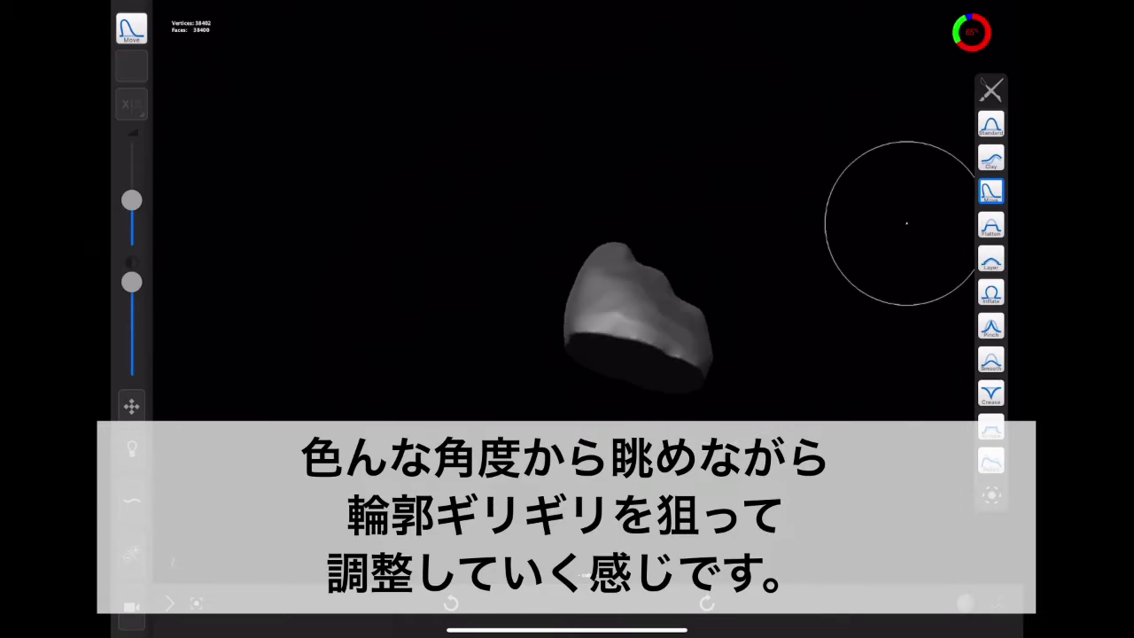
pyautogui.moveTo(653, 306)
pyautogui.mouseDown()
pyautogui.moveTo(783, 281)
pyautogui.moveTo(628, 380)
pyautogui.moveTo(544, 298)
pyautogui.mouseUp()
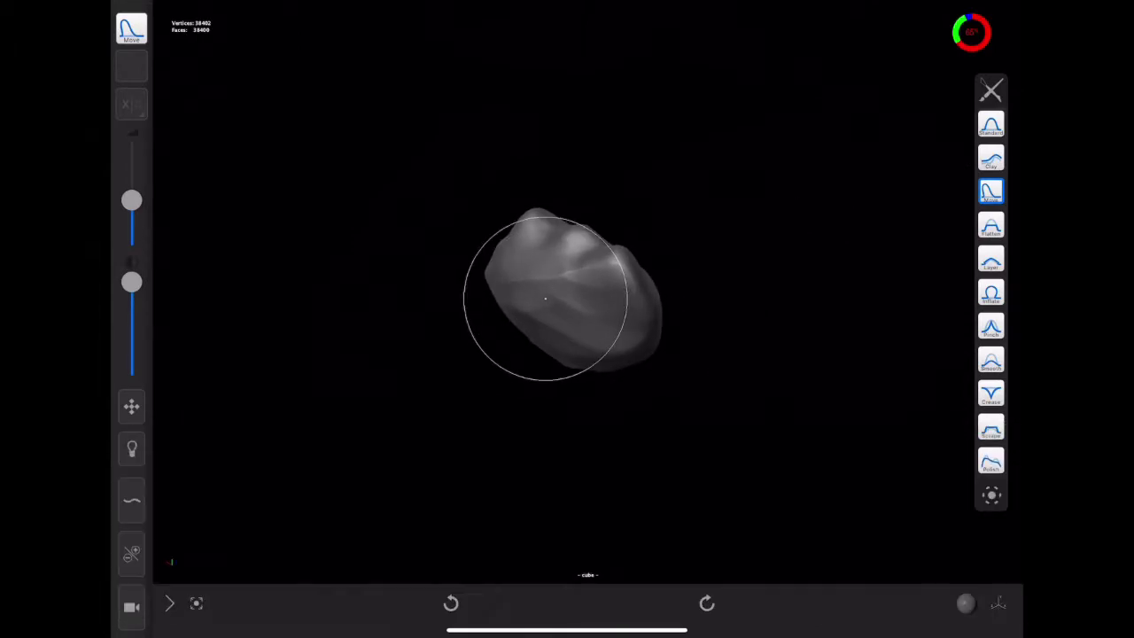
pyautogui.moveTo(499, 262)
pyautogui.mouseDown()
pyautogui.moveTo(767, 209)
pyautogui.moveTo(788, 233)
pyautogui.moveTo(780, 277)
pyautogui.moveTo(714, 296)
pyautogui.moveTo(742, 273)
pyautogui.moveTo(699, 239)
pyautogui.moveTo(736, 275)
pyautogui.mouseUp()
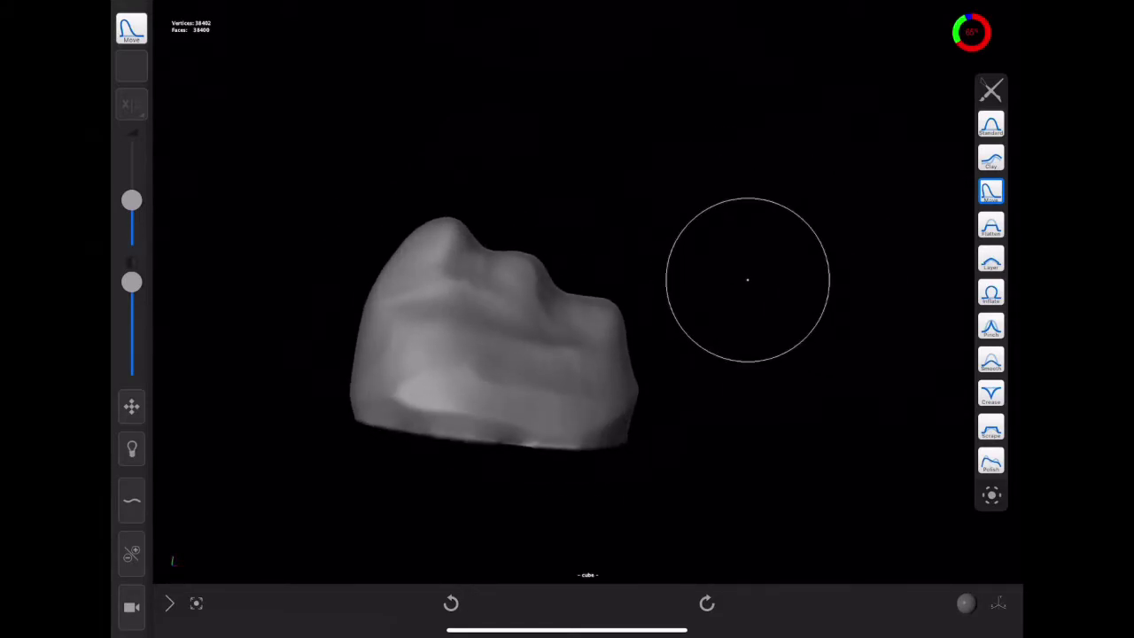
# Smooth the blob's surface, alternating between the Smooth and Move brushes.
pyautogui.click(991, 359)
pyautogui.moveTo(468, 291)
pyautogui.mouseDown()
pyautogui.moveTo(401, 346)
pyautogui.moveTo(425, 367)
pyautogui.moveTo(362, 393)
pyautogui.moveTo(532, 329)
pyautogui.moveTo(553, 357)
pyautogui.moveTo(499, 261)
pyautogui.moveTo(499, 296)
pyautogui.moveTo(559, 360)
pyautogui.moveTo(607, 367)
pyautogui.moveTo(726, 349)
pyautogui.moveTo(607, 380)
pyautogui.moveTo(664, 384)
pyautogui.moveTo(797, 331)
pyautogui.moveTo(744, 342)
pyautogui.moveTo(833, 254)
pyautogui.moveTo(727, 347)
pyautogui.moveTo(551, 364)
pyautogui.moveTo(575, 435)
pyautogui.moveTo(660, 329)
pyautogui.moveTo(633, 435)
pyautogui.moveTo(699, 400)
pyautogui.moveTo(638, 286)
pyautogui.moveTo(898, 367)
pyautogui.moveTo(853, 293)
pyautogui.moveTo(172, 569)
pyautogui.moveTo(595, 342)
pyautogui.moveTo(737, 322)
pyautogui.moveTo(759, 404)
pyautogui.moveTo(847, 260)
pyautogui.moveTo(903, 442)
pyautogui.moveTo(628, 288)
pyautogui.moveTo(567, 228)
pyautogui.moveTo(838, 384)
pyautogui.moveTo(799, 263)
pyautogui.moveTo(761, 268)
pyautogui.moveTo(658, 233)
pyautogui.moveTo(763, 250)
pyautogui.moveTo(769, 370)
pyautogui.moveTo(797, 233)
pyautogui.mouseUp()
pyautogui.click(991, 192)
pyautogui.click(991, 359)
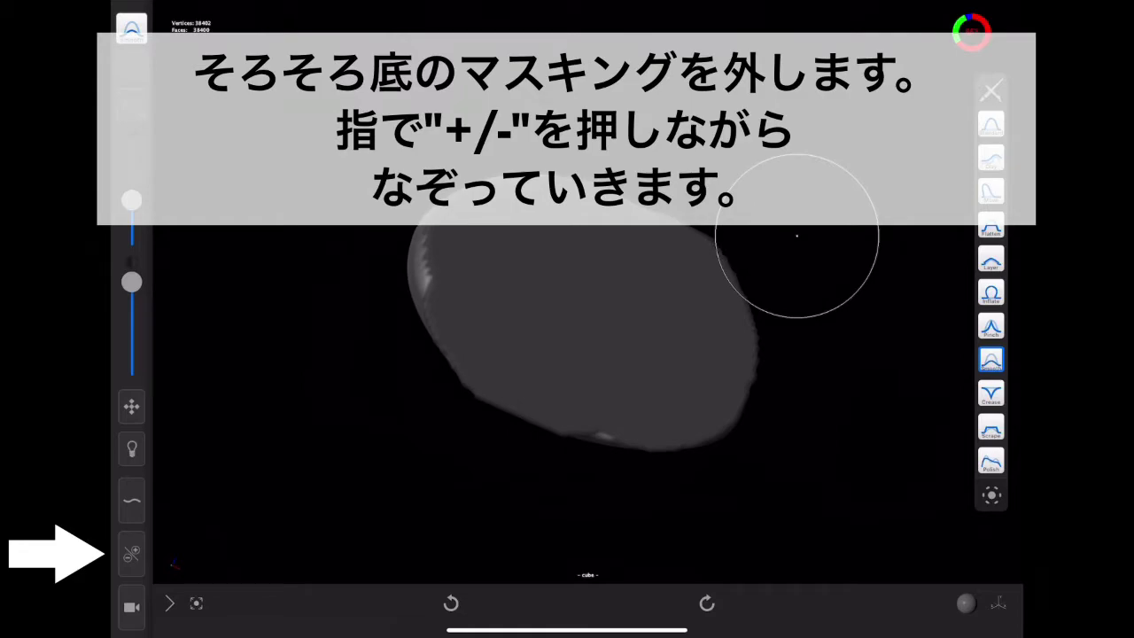
# Set the Mask brush to erase and wipe the mask off the blob's underside.
pyautogui.moveTo(990, 425); pyautogui.dragTo(990, 192)
pyautogui.click(990, 359)
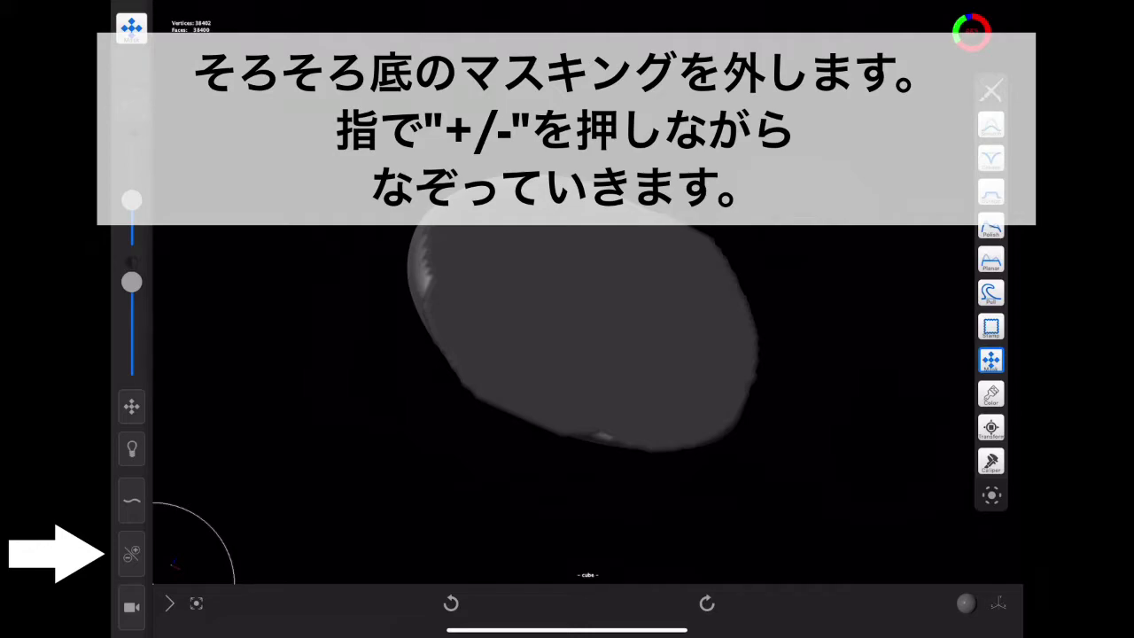
pyautogui.click(131, 554)
pyautogui.click(360, 457)
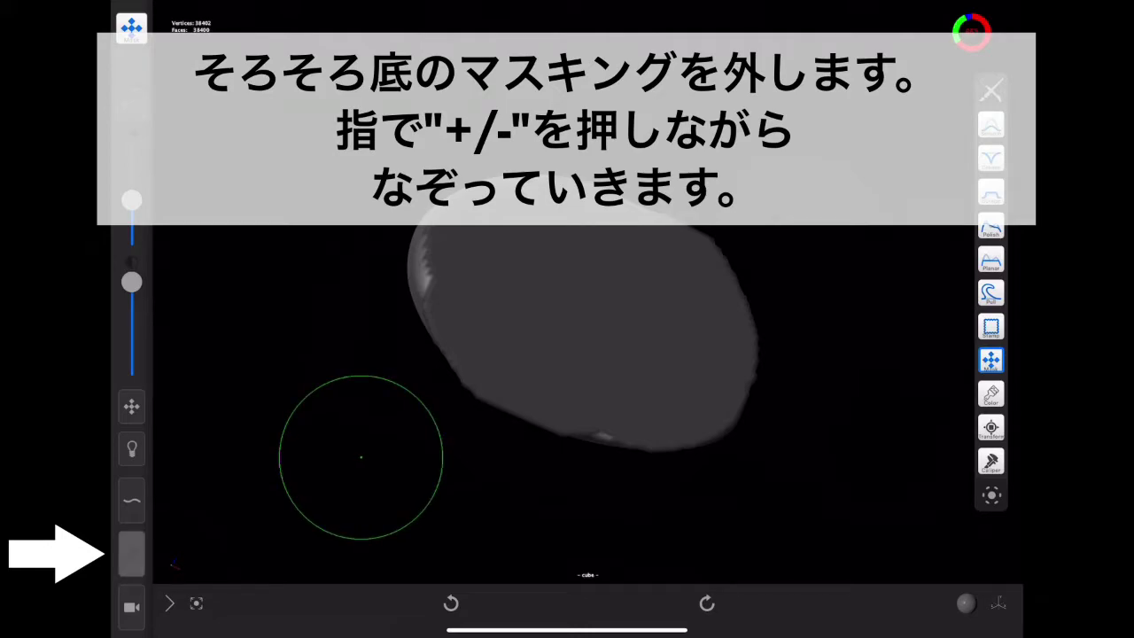
pyautogui.moveTo(360, 457)
pyautogui.mouseDown()
pyautogui.moveTo(712, 381)
pyautogui.moveTo(531, 399)
pyautogui.moveTo(543, 190)
pyautogui.moveTo(833, 331)
pyautogui.moveTo(824, 407)
pyautogui.mouseUp()
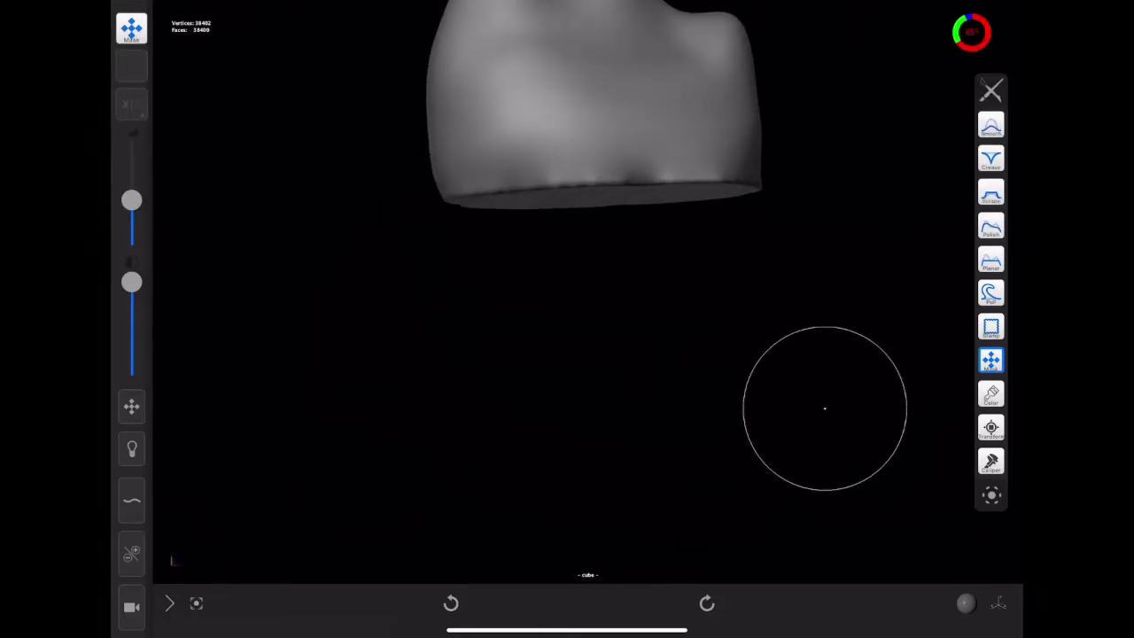
pyautogui.scroll(5, 991, 293)
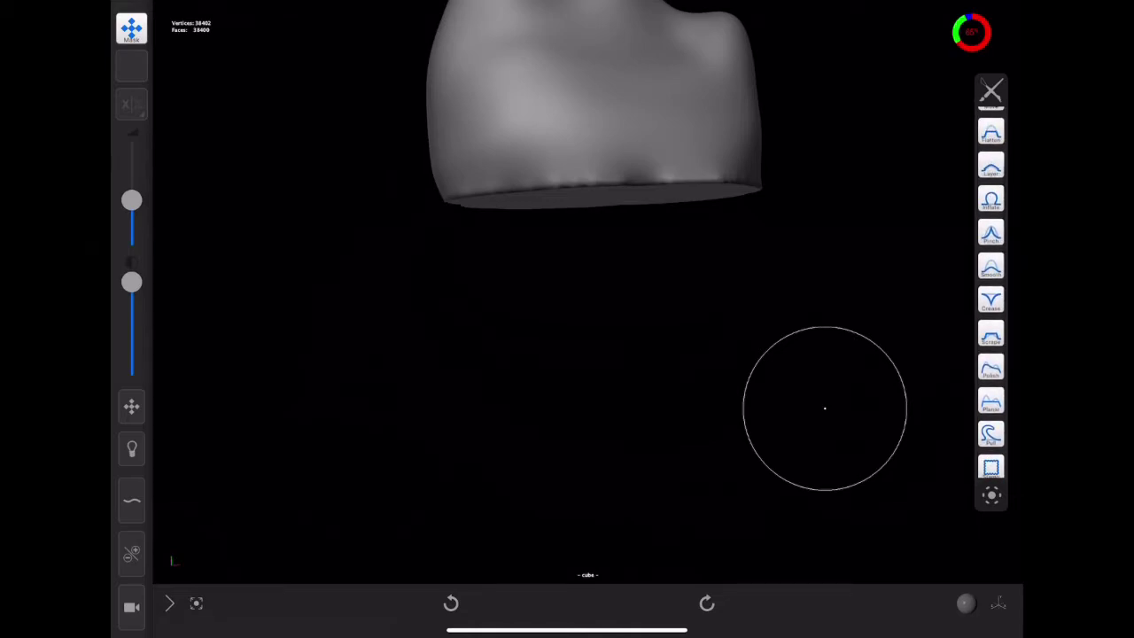
# Round off the blob's top, lower and underside base edges with the Smooth brush.
pyautogui.click(991, 286)
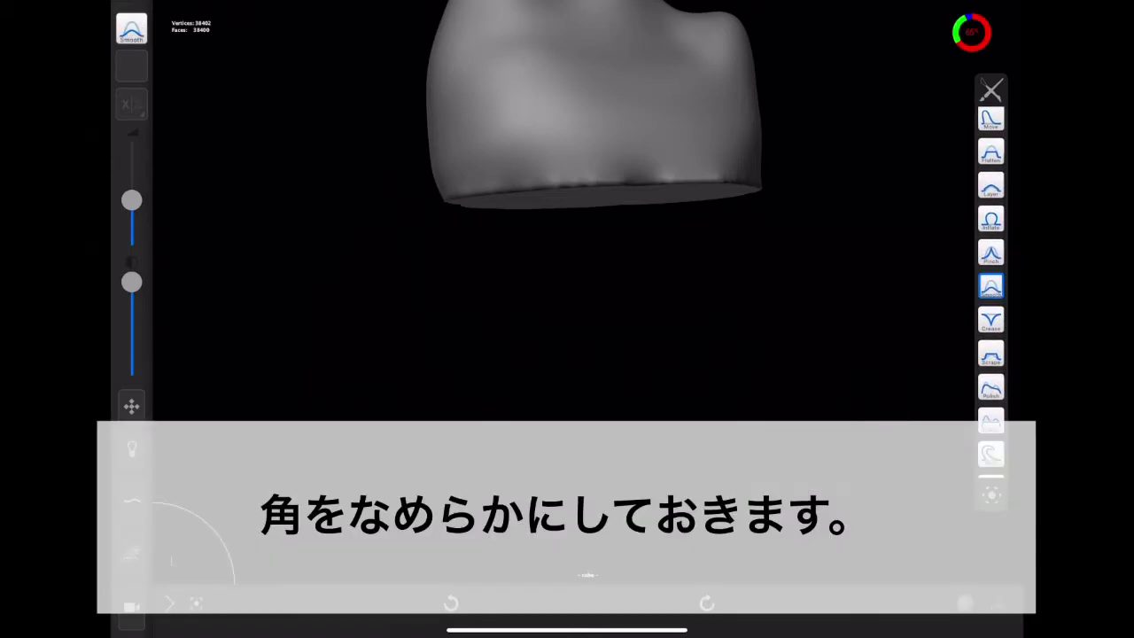
pyautogui.moveTo(711, 372)
pyautogui.mouseDown()
pyautogui.moveTo(711, 386)
pyautogui.moveTo(789, 271)
pyautogui.moveTo(797, 239)
pyautogui.mouseUp()
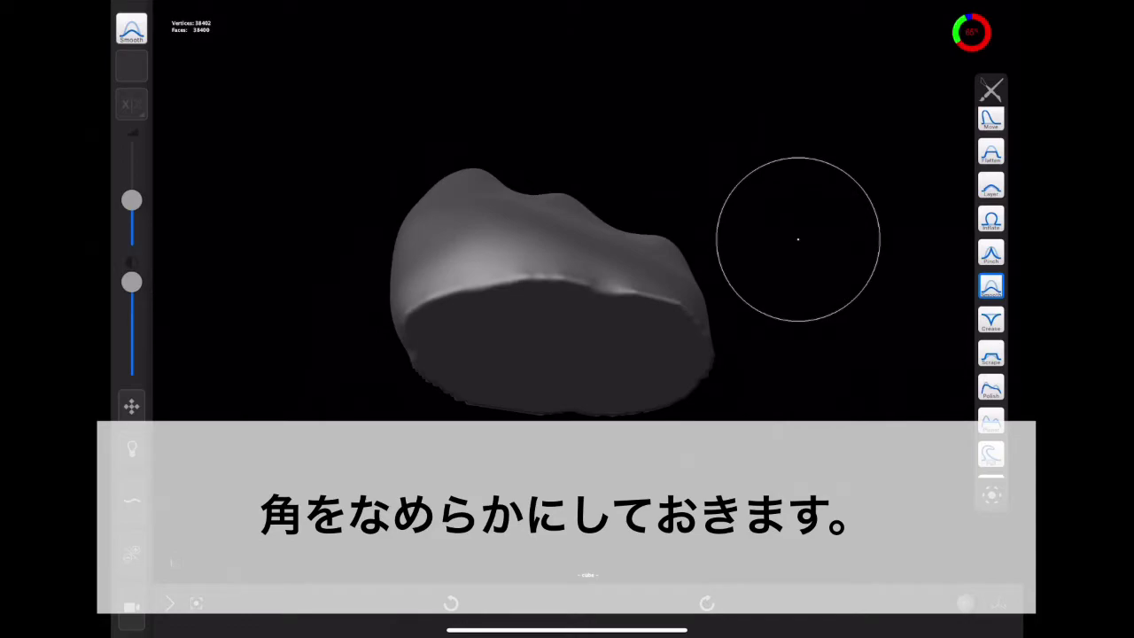
pyautogui.moveTo(522, 281)
pyautogui.mouseDown()
pyautogui.moveTo(595, 279)
pyautogui.moveTo(670, 316)
pyautogui.moveTo(764, 238)
pyautogui.mouseUp()
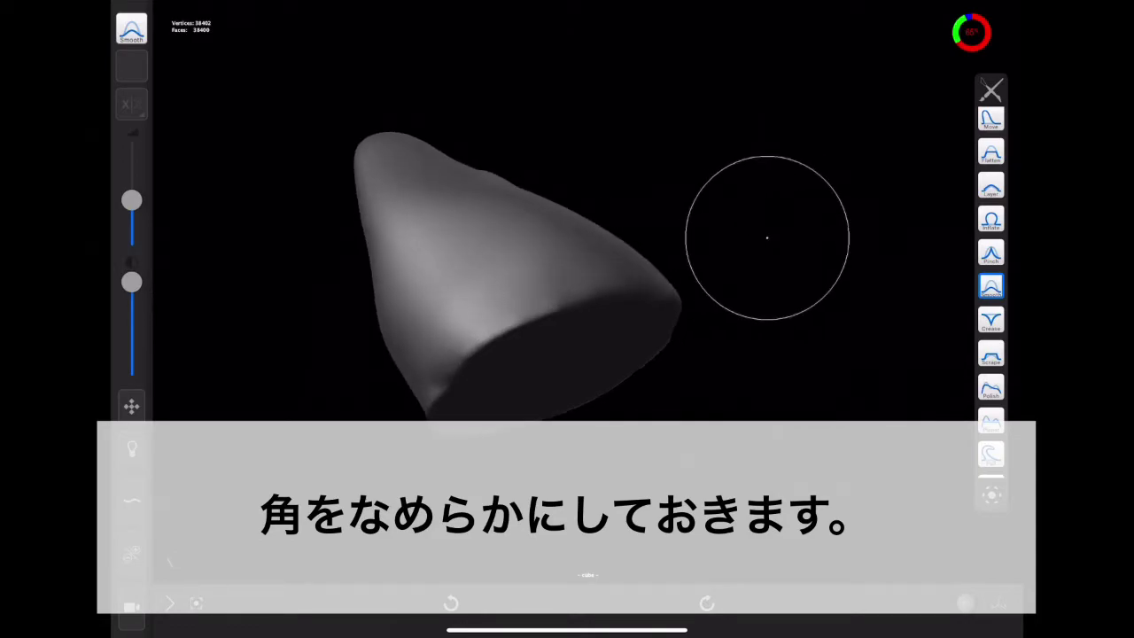
pyautogui.moveTo(536, 307)
pyautogui.mouseDown()
pyautogui.moveTo(548, 320)
pyautogui.moveTo(688, 235)
pyautogui.mouseUp()
pyautogui.moveTo(526, 246)
pyautogui.mouseDown()
pyautogui.moveTo(482, 463)
pyautogui.moveTo(620, 260)
pyautogui.moveTo(471, 472)
pyautogui.mouseUp()
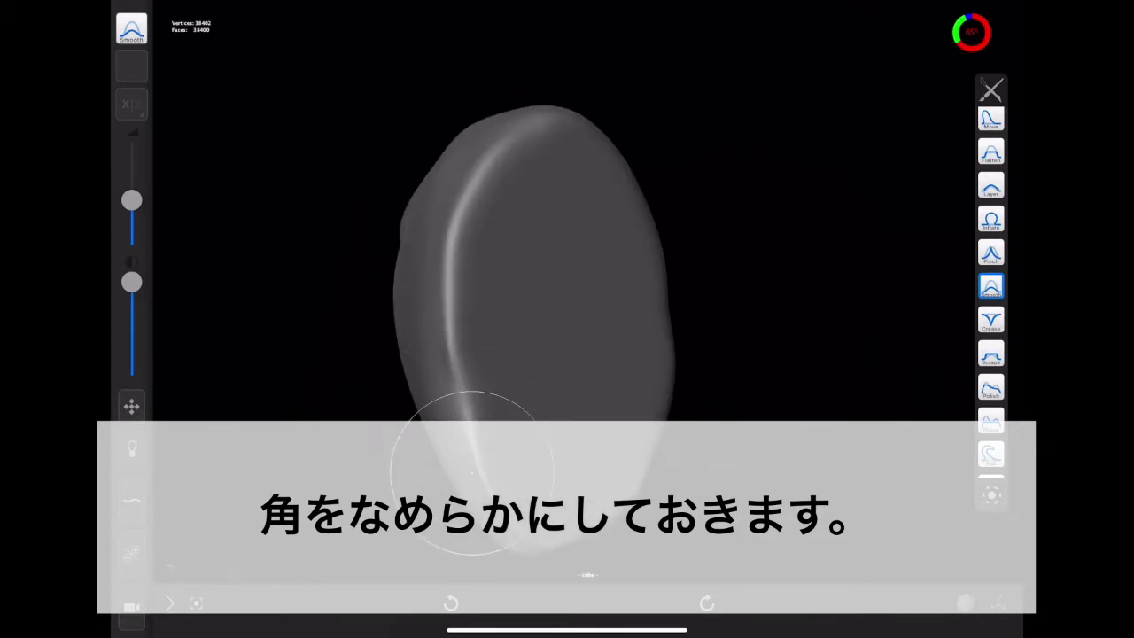
pyautogui.moveTo(528, 514); pyautogui.dragTo(638, 316)
pyautogui.moveTo(496, 491)
pyautogui.mouseDown()
pyautogui.moveTo(714, 258)
pyautogui.moveTo(706, 422)
pyautogui.moveTo(544, 316)
pyautogui.moveTo(747, 271)
pyautogui.moveTo(667, 384)
pyautogui.mouseUp()
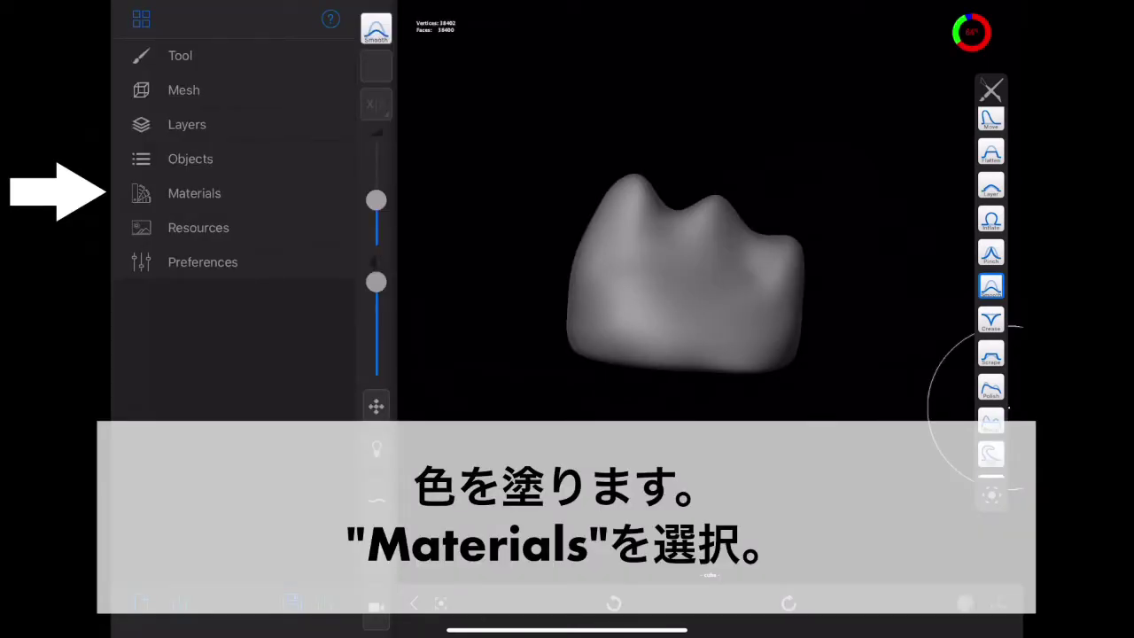
# Create a Standard material named 'P' with a light purple base colour.
pyautogui.click(194, 193)
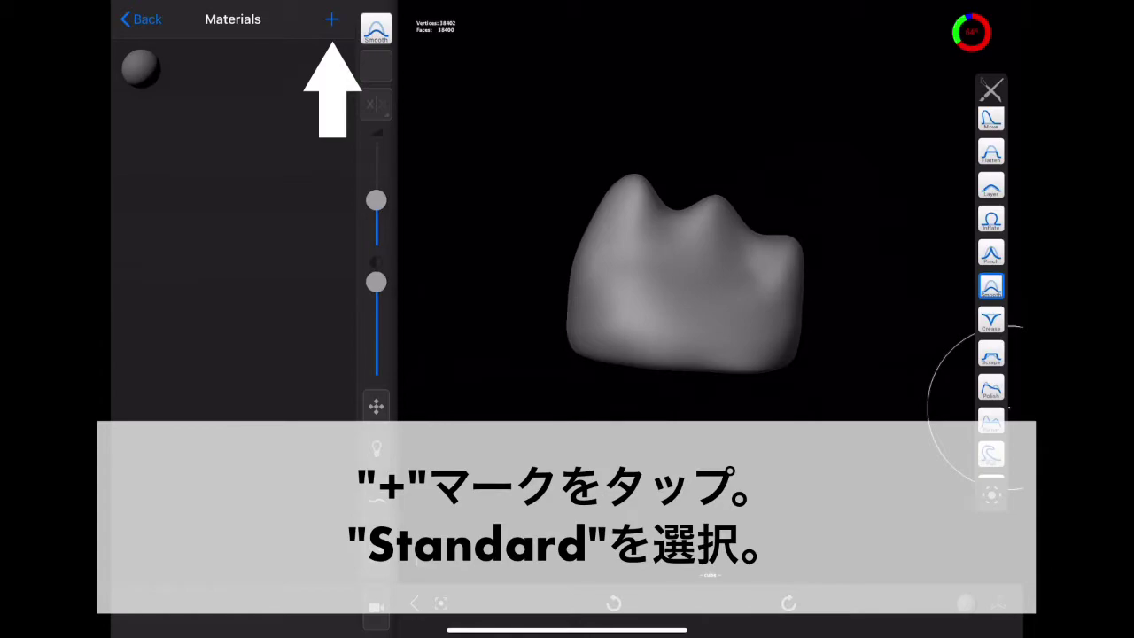
pyautogui.click(332, 19)
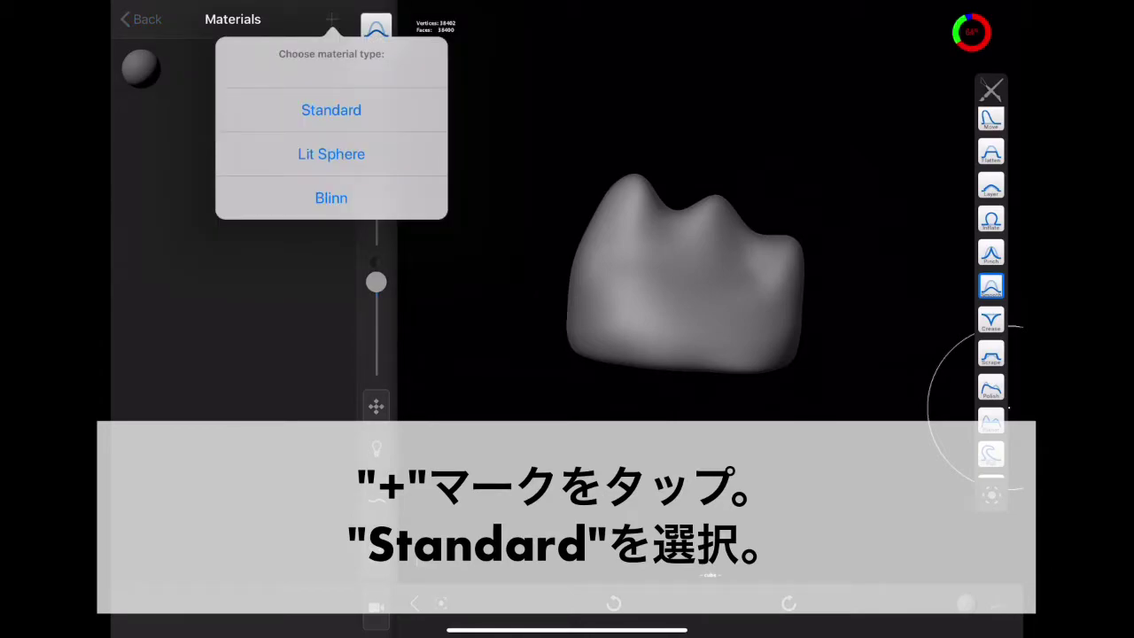
pyautogui.click(330, 110)
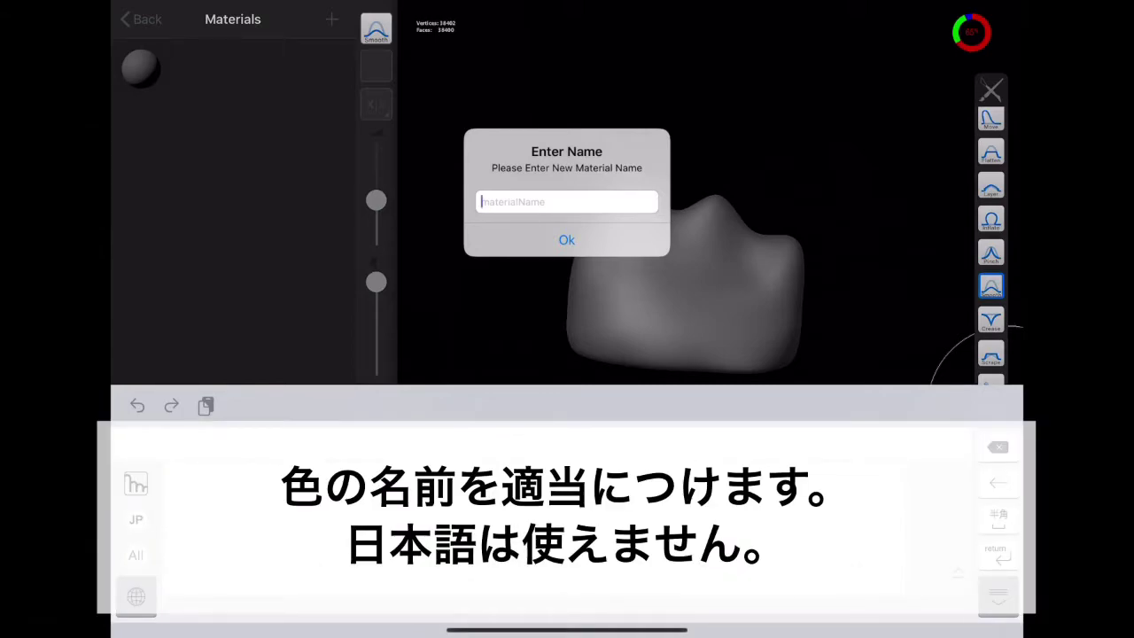
pyautogui.write('P')
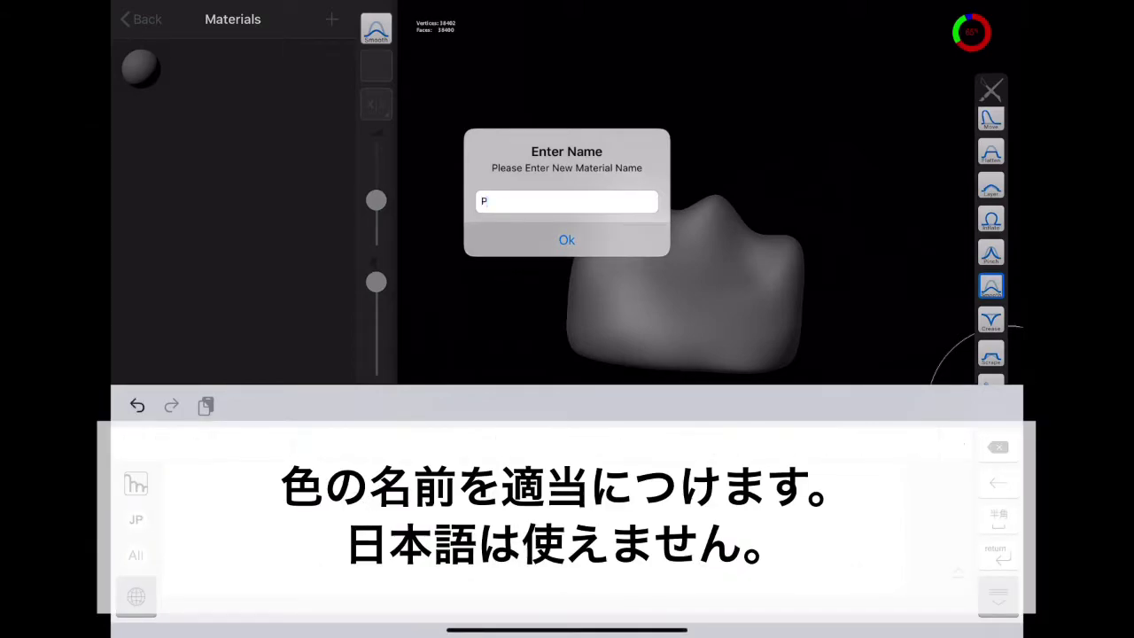
pyautogui.press('Return')
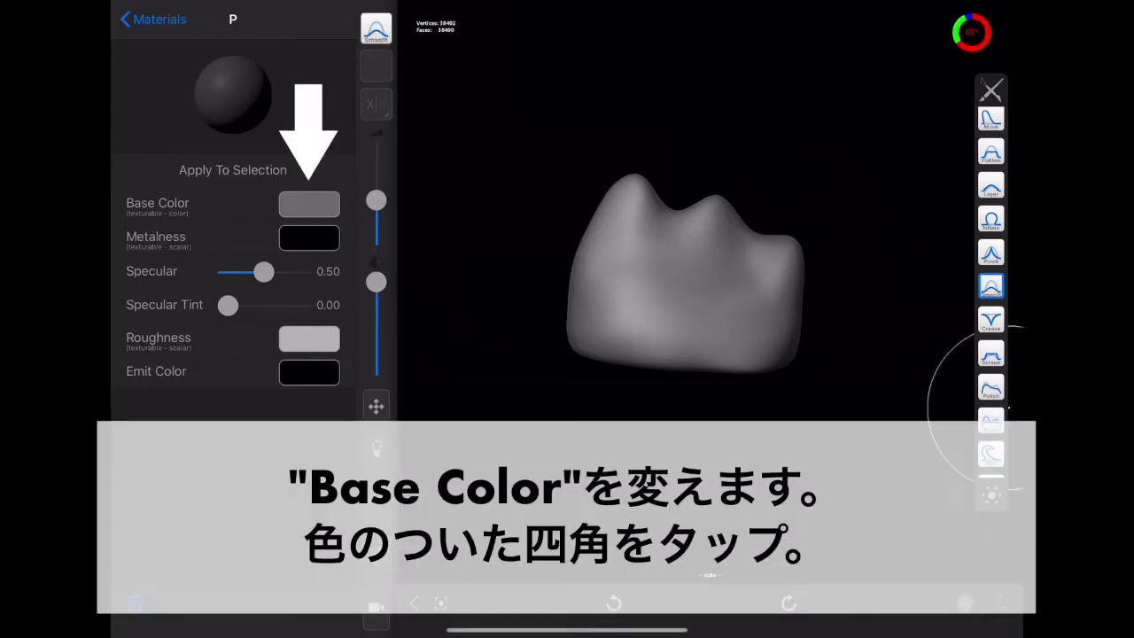
pyautogui.click(309, 204)
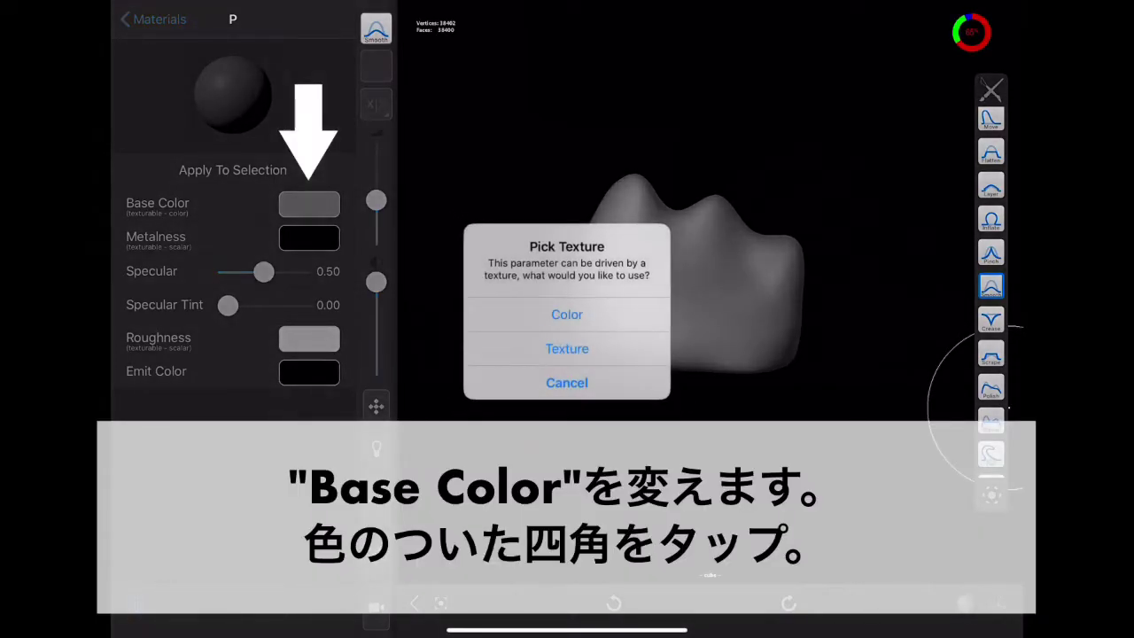
pyautogui.click(567, 315)
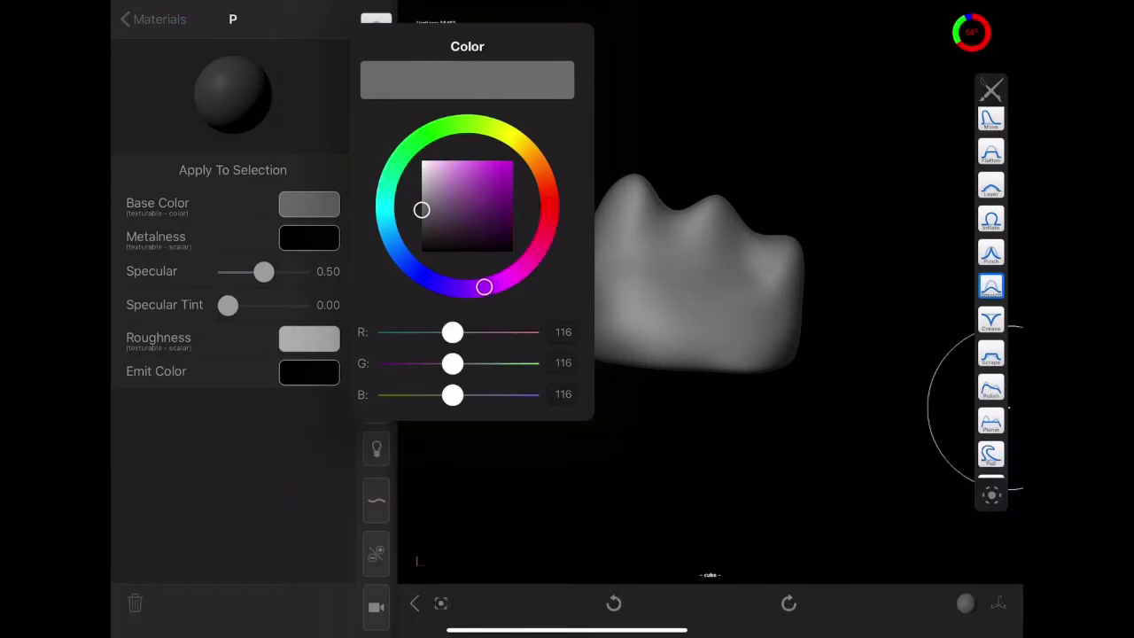
pyautogui.moveTo(421, 210)
pyautogui.mouseDown()
pyautogui.moveTo(493, 187)
pyautogui.moveTo(461, 168)
pyautogui.mouseUp()
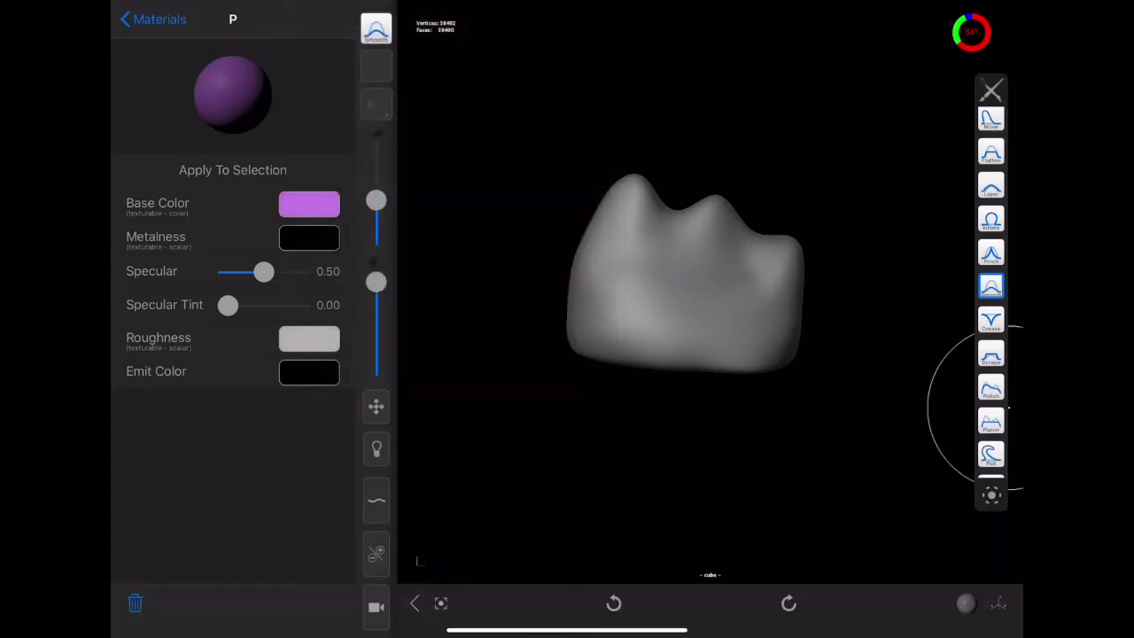
# Raise the material's Metalness briefly, then lower it back to a slight value.
pyautogui.click(309, 237)
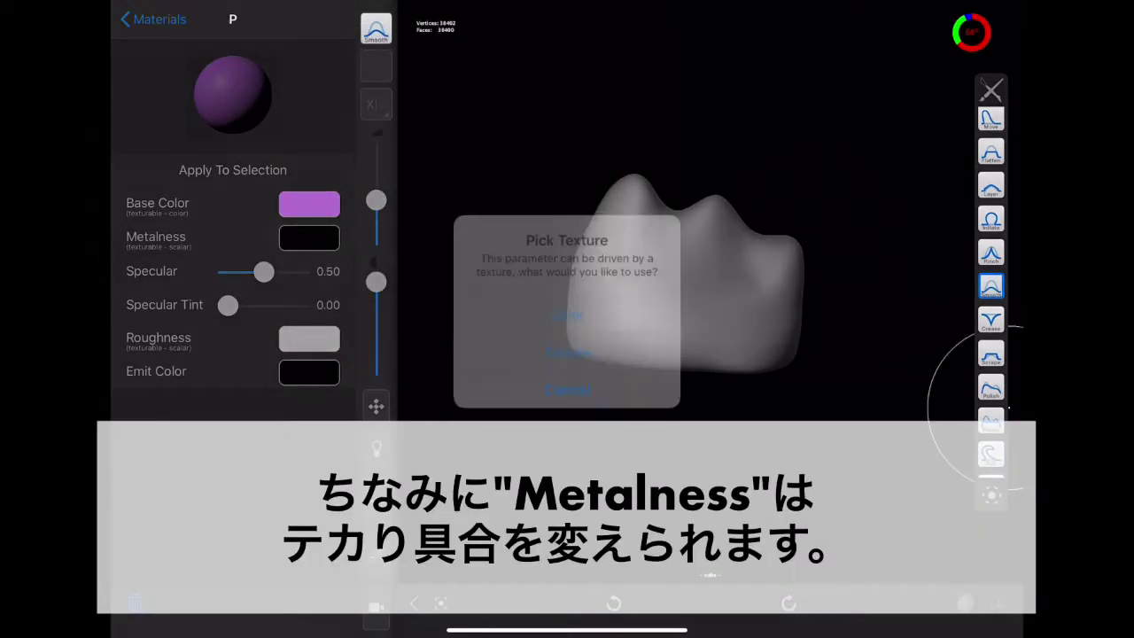
pyautogui.click(567, 314)
pyautogui.moveTo(388, 348); pyautogui.dragTo(507, 348)
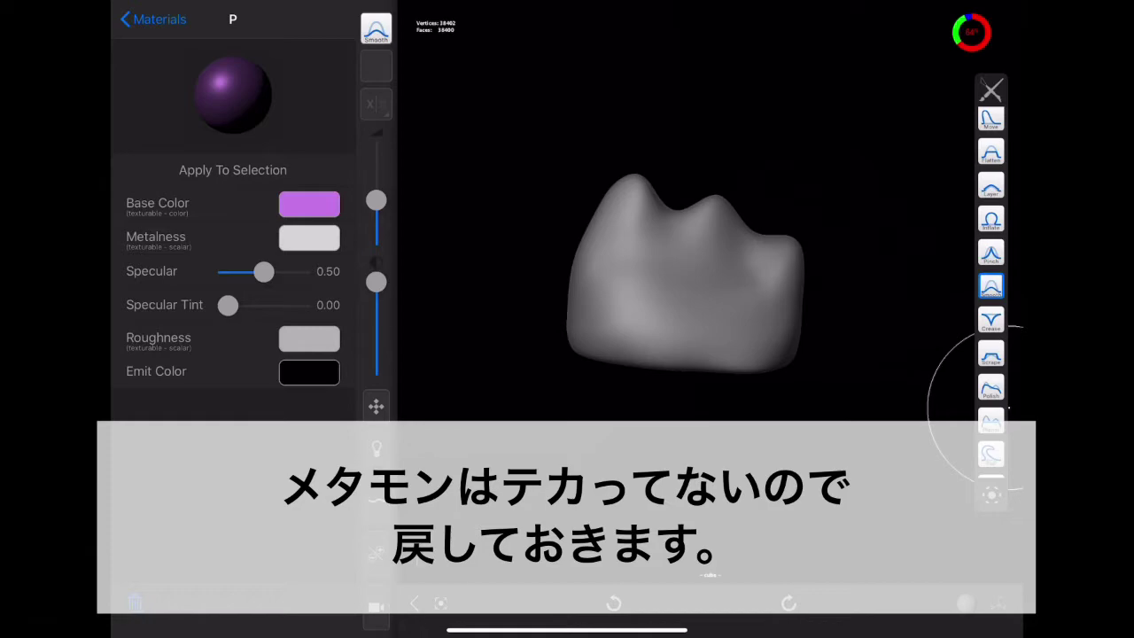
pyautogui.click(309, 237)
pyautogui.click(567, 313)
pyautogui.moveTo(506, 348)
pyautogui.mouseDown()
pyautogui.moveTo(418, 348)
pyautogui.moveTo(430, 348)
pyautogui.mouseUp()
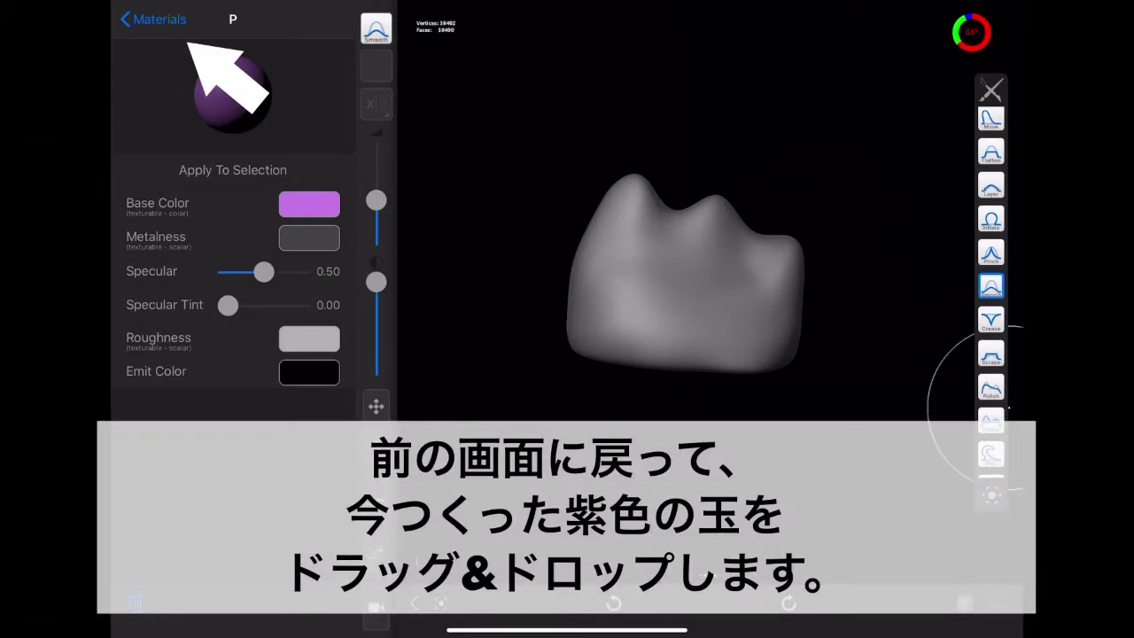
# Apply the purple P material to the blob and select the Color painting brush.
pyautogui.click(152, 19)
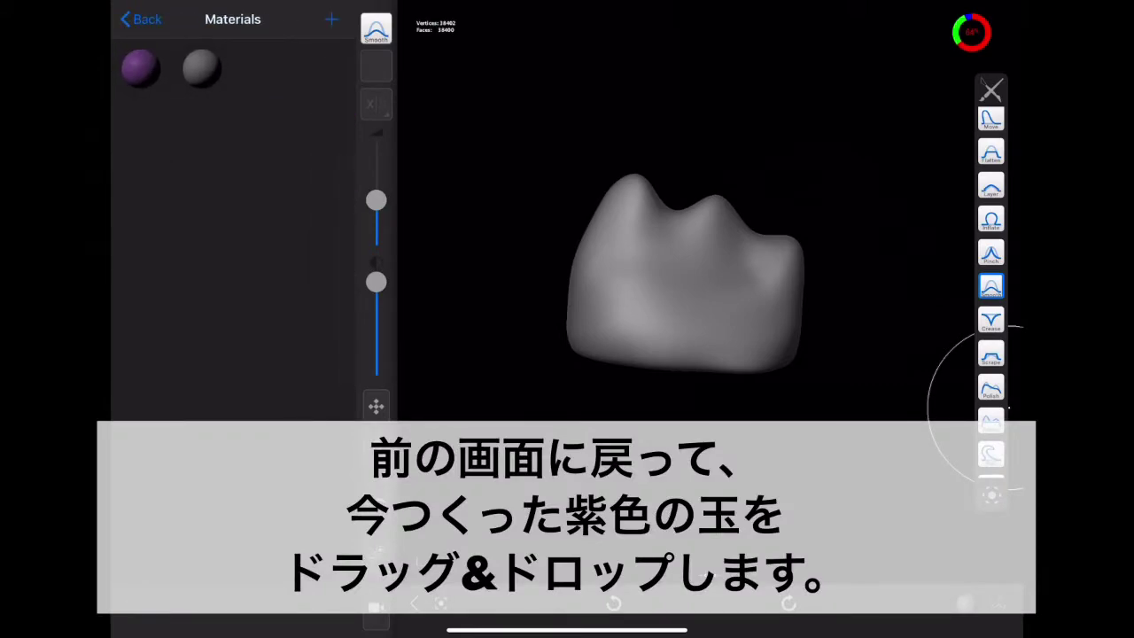
pyautogui.moveTo(141, 67)
pyautogui.mouseDown()
pyautogui.moveTo(152, 157)
pyautogui.moveTo(691, 278)
pyautogui.mouseUp()
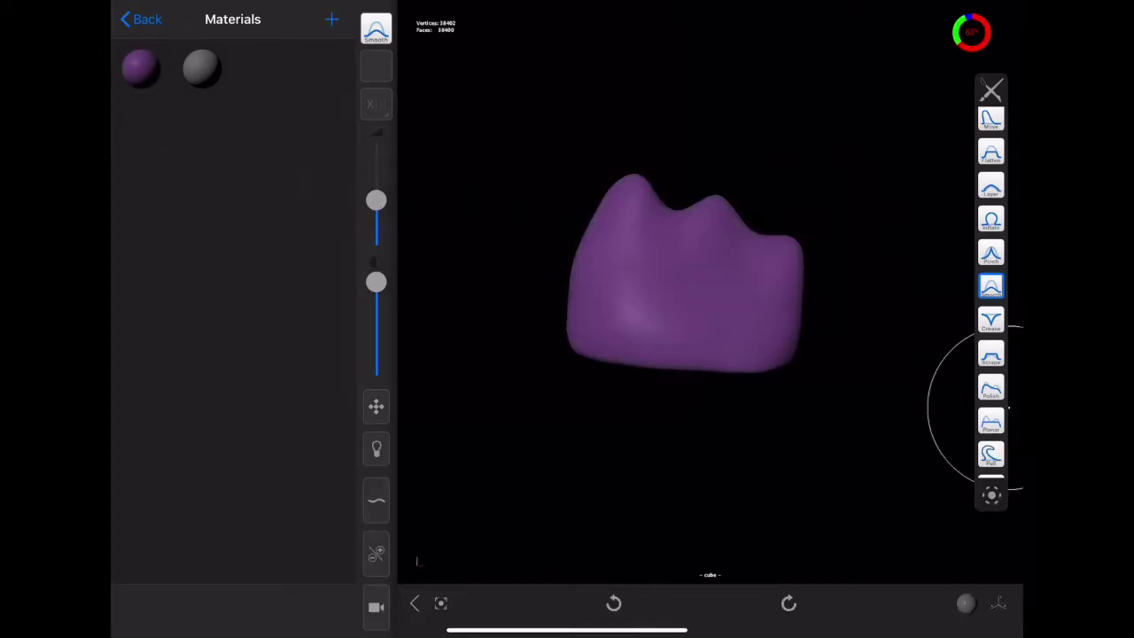
pyautogui.moveTo(1007, 408)
pyautogui.mouseDown()
pyautogui.moveTo(787, 398)
pyautogui.moveTo(817, 390)
pyautogui.moveTo(779, 398)
pyautogui.moveTo(853, 430)
pyautogui.moveTo(703, 423)
pyautogui.moveTo(717, 486)
pyautogui.moveTo(716, 432)
pyautogui.moveTo(690, 435)
pyautogui.moveTo(713, 451)
pyautogui.moveTo(704, 475)
pyautogui.mouseUp()
pyautogui.scroll(-5, 990, 292)
pyautogui.click(990, 393)
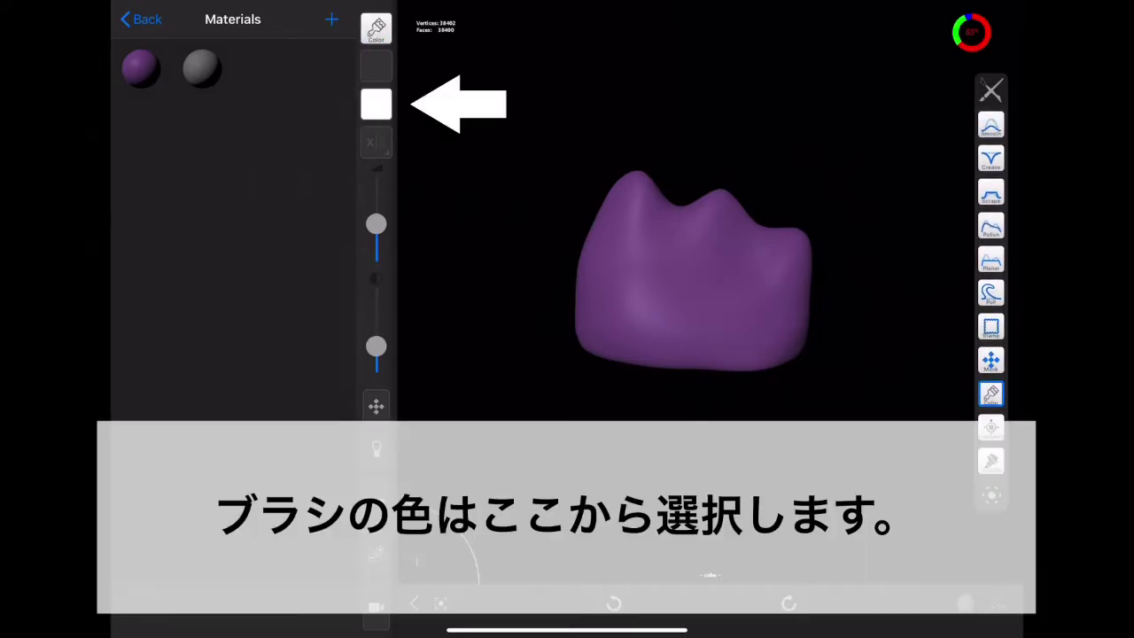
# Set the paint colour to black and reduce the brush radius.
pyautogui.click(375, 104)
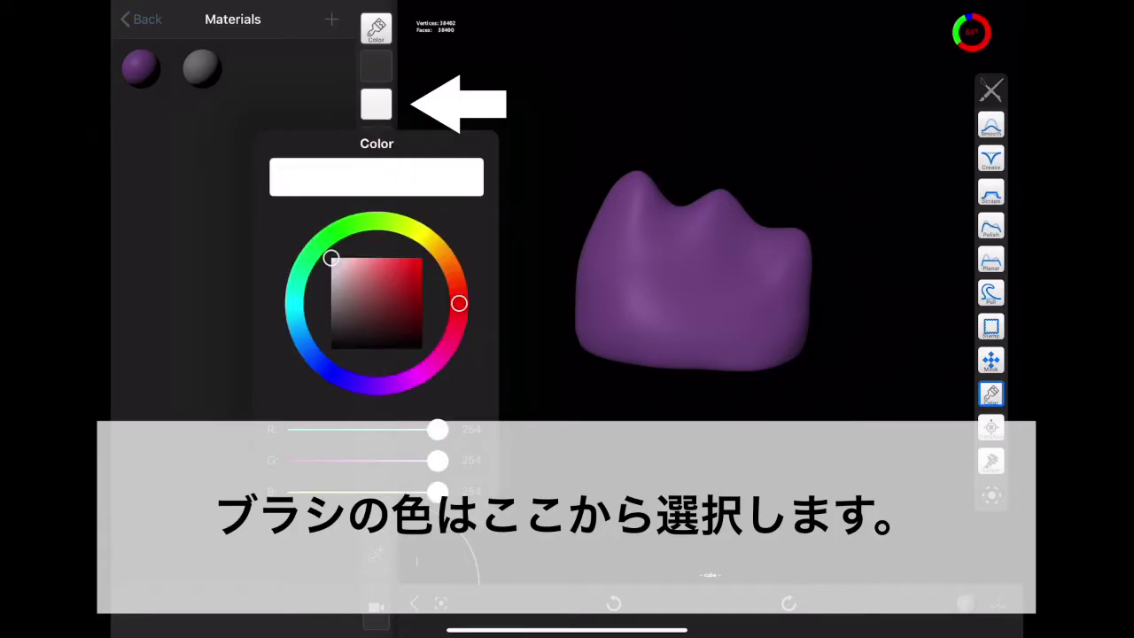
pyautogui.moveTo(330, 258); pyautogui.dragTo(330, 348)
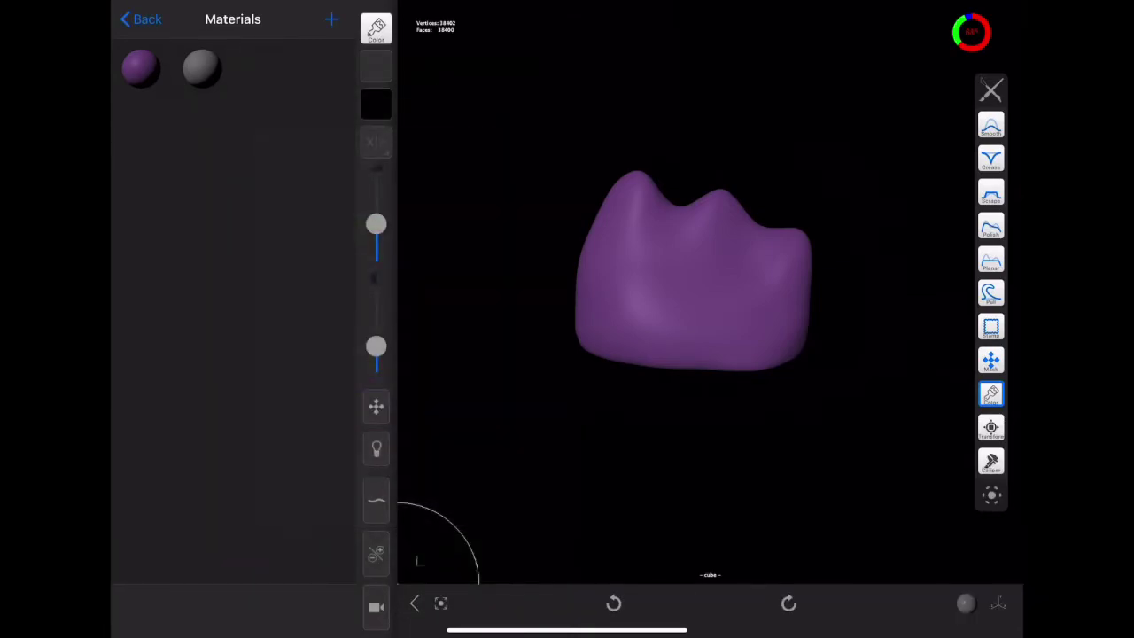
pyautogui.moveTo(375, 224); pyautogui.dragTo(375, 246)
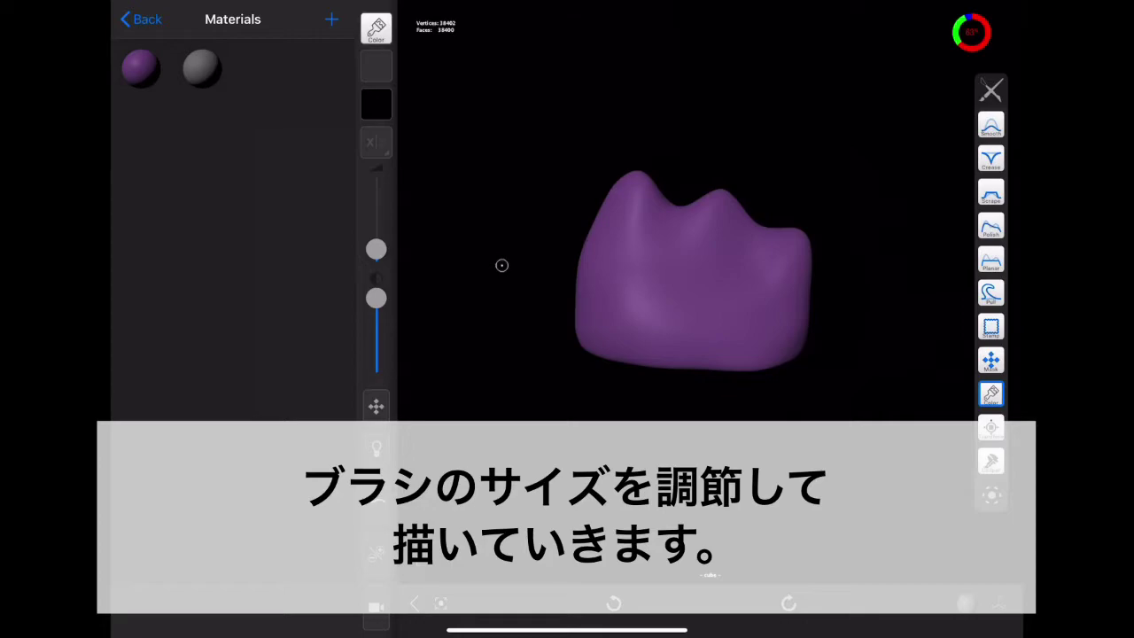
pyautogui.scroll(5, 740, 235)
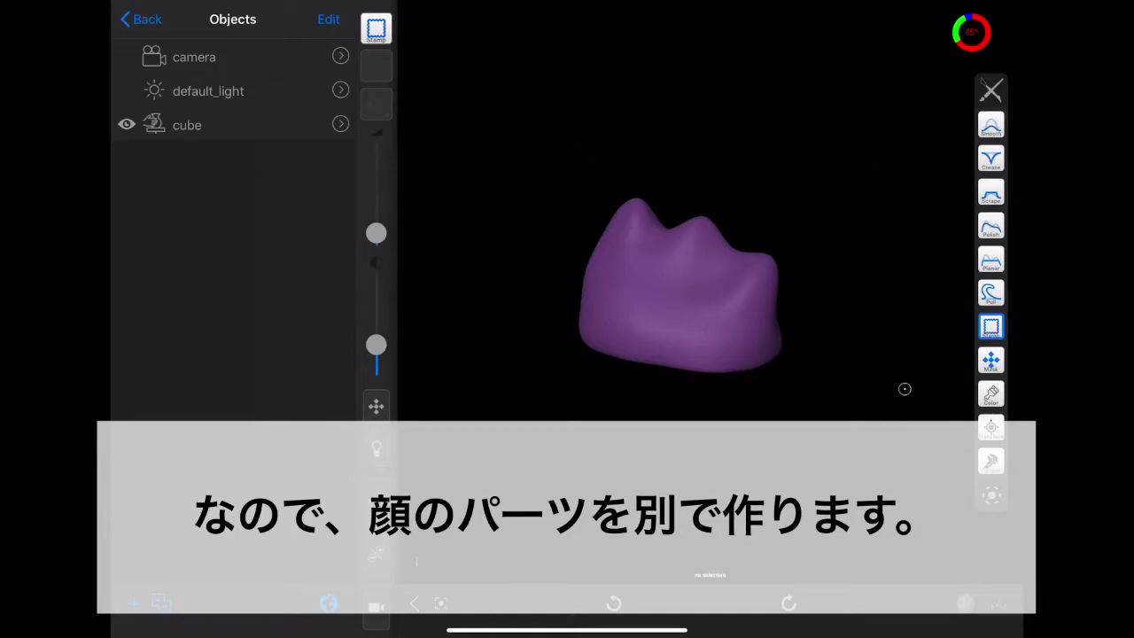
# Add a sphere to the scene and select the Transform tool.
pyautogui.click(133, 602)
pyautogui.click(241, 388)
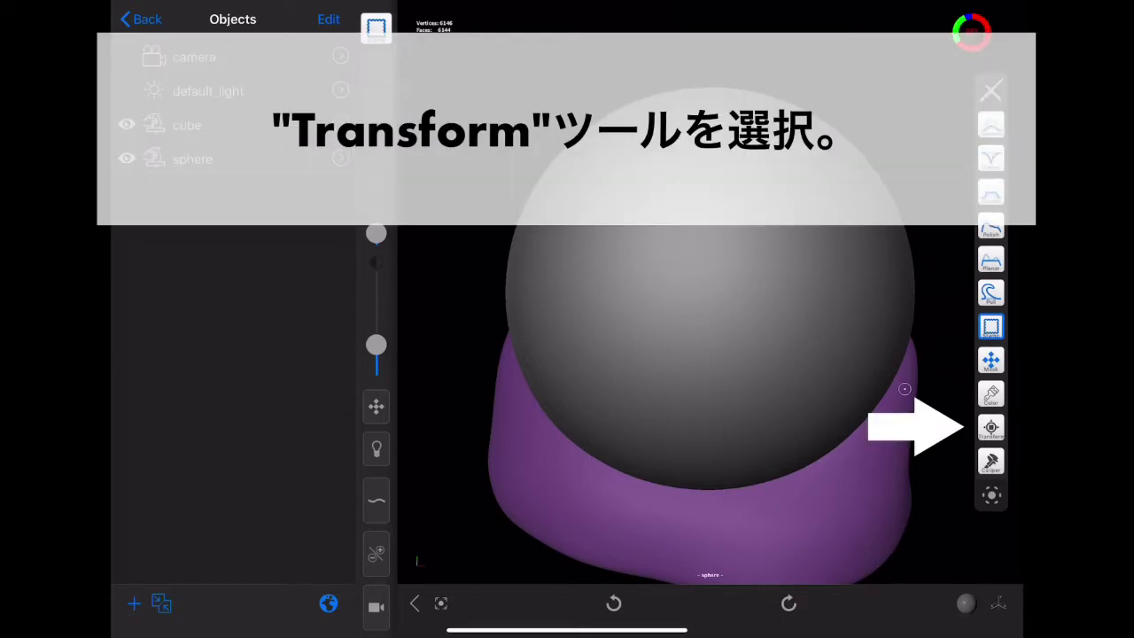
pyautogui.click(991, 427)
pyautogui.scroll(-5, 699, 337)
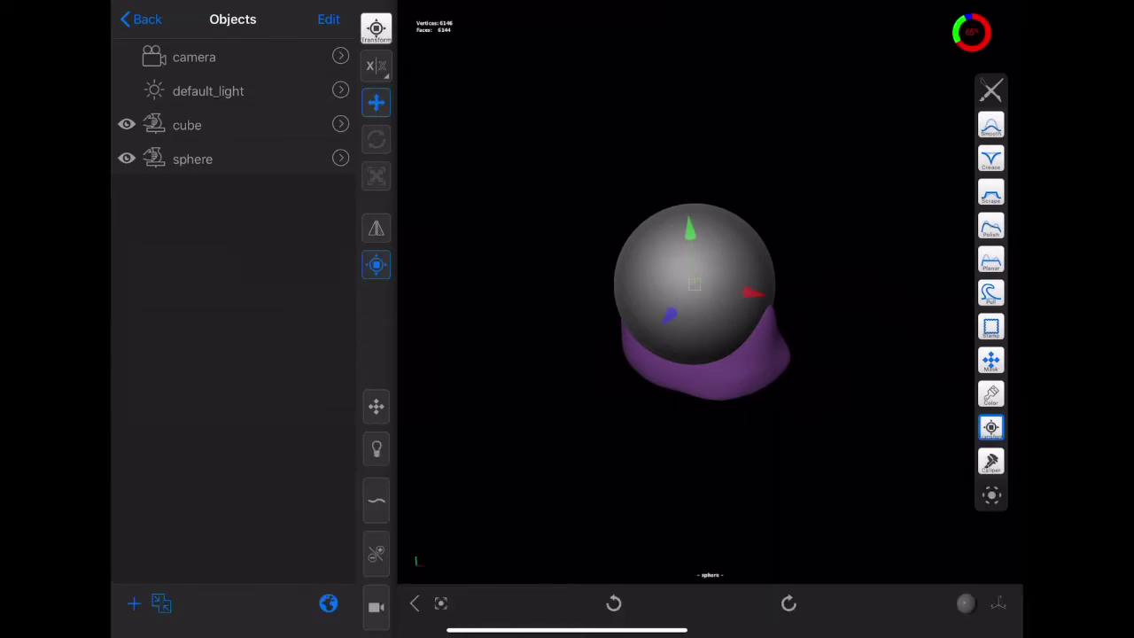
# Zoom in on the sphere and move it away from the blob.
pyautogui.moveTo(691, 337); pyautogui.dragTo(673, 266)
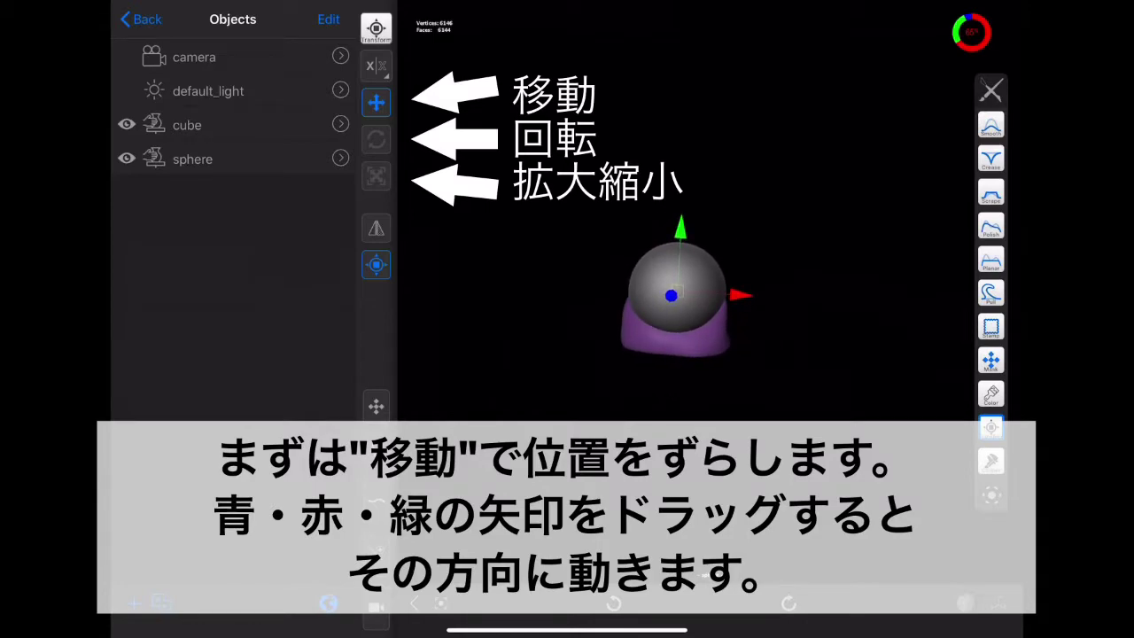
pyautogui.scroll(5, 673, 296)
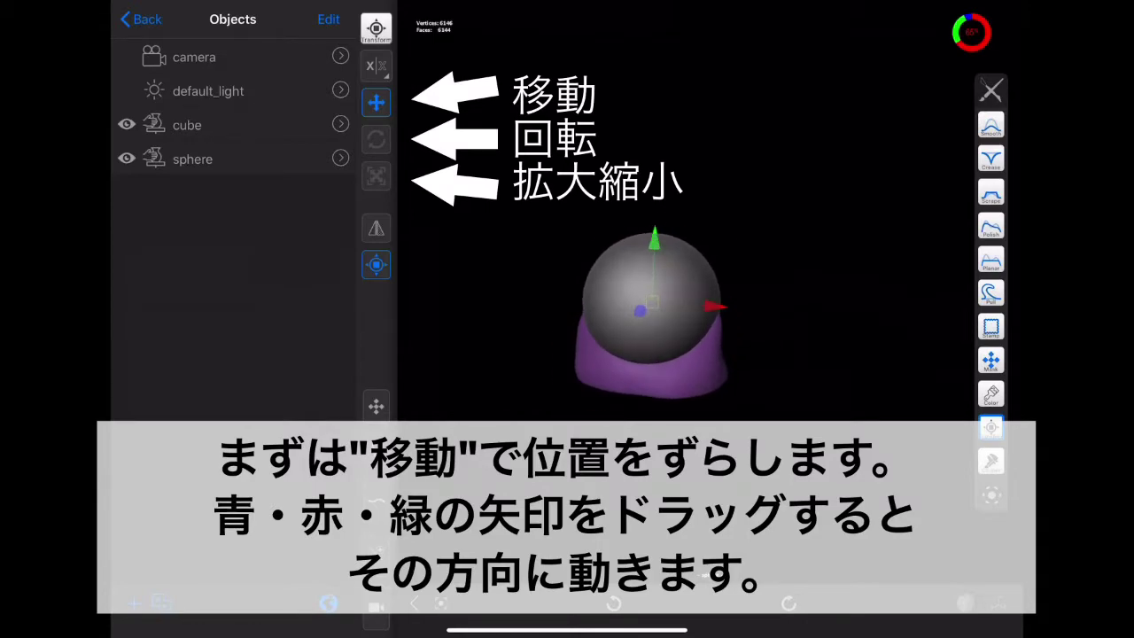
pyautogui.moveTo(620, 266)
pyautogui.mouseDown()
pyautogui.moveTo(602, 319)
pyautogui.moveTo(901, 385)
pyautogui.mouseUp()
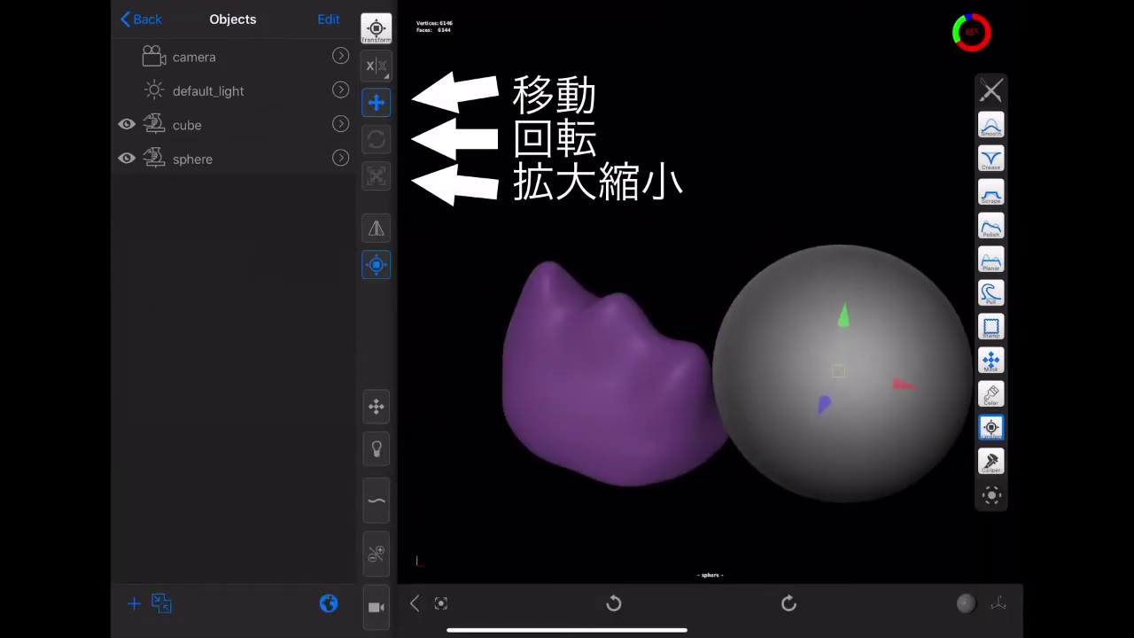
pyautogui.moveTo(620, 230); pyautogui.dragTo(673, 221)
pyautogui.moveTo(620, 531); pyautogui.dragTo(567, 522)
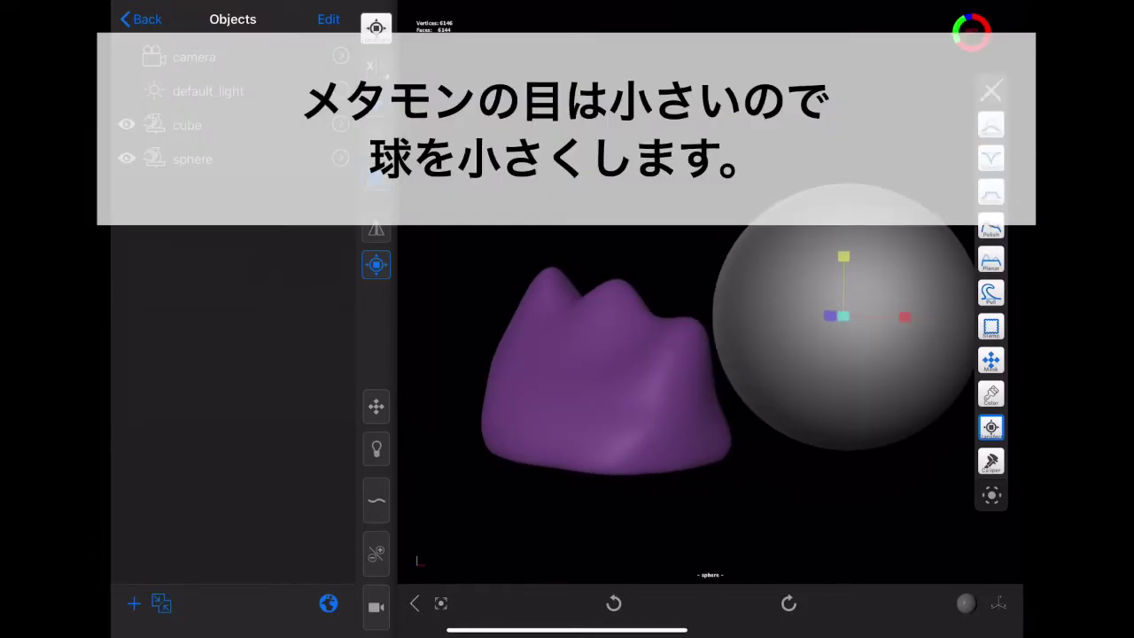
pyautogui.moveTo(619, 532); pyautogui.dragTo(532, 532)
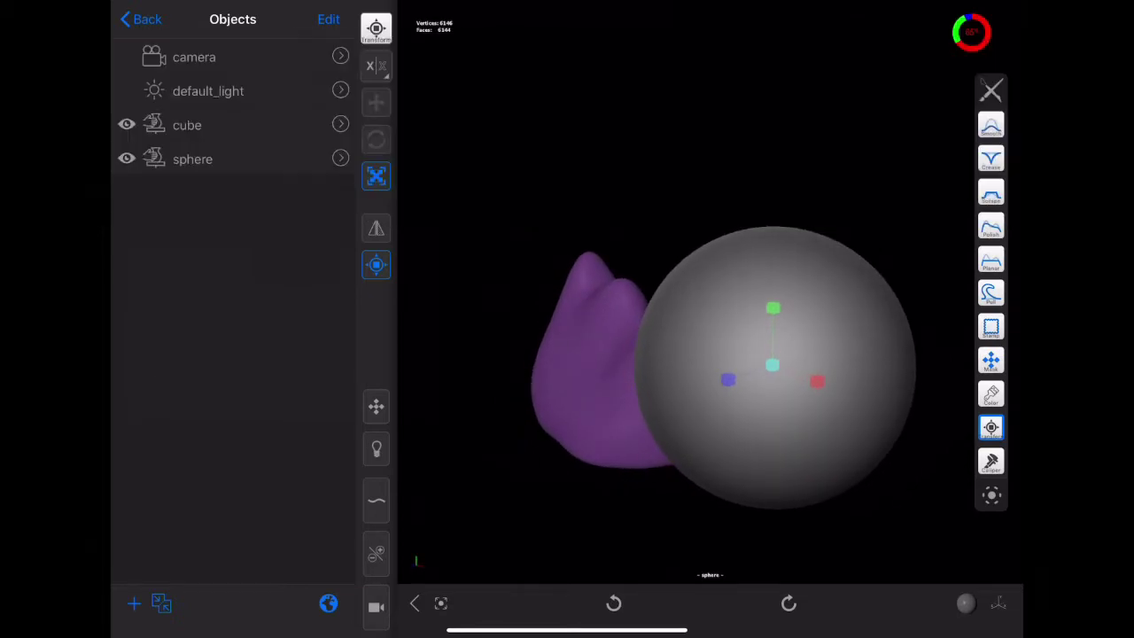
# Scale the sphere down in three drags to a small eye-sized ball.
pyautogui.moveTo(773, 364); pyautogui.dragTo(773, 416)
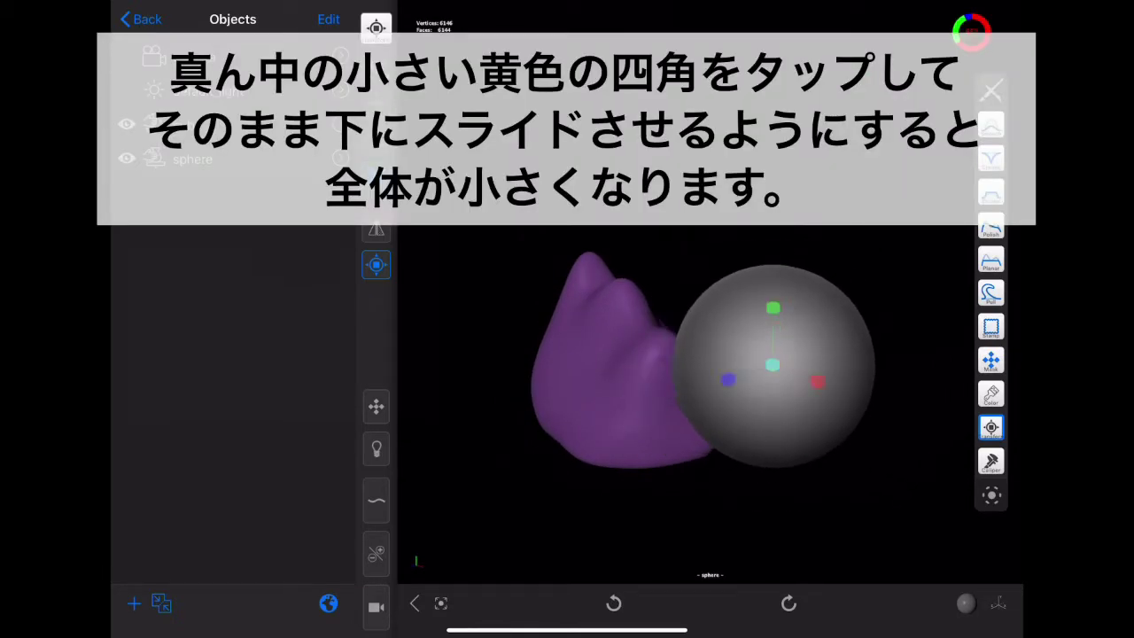
pyautogui.moveTo(772, 364); pyautogui.dragTo(772, 408)
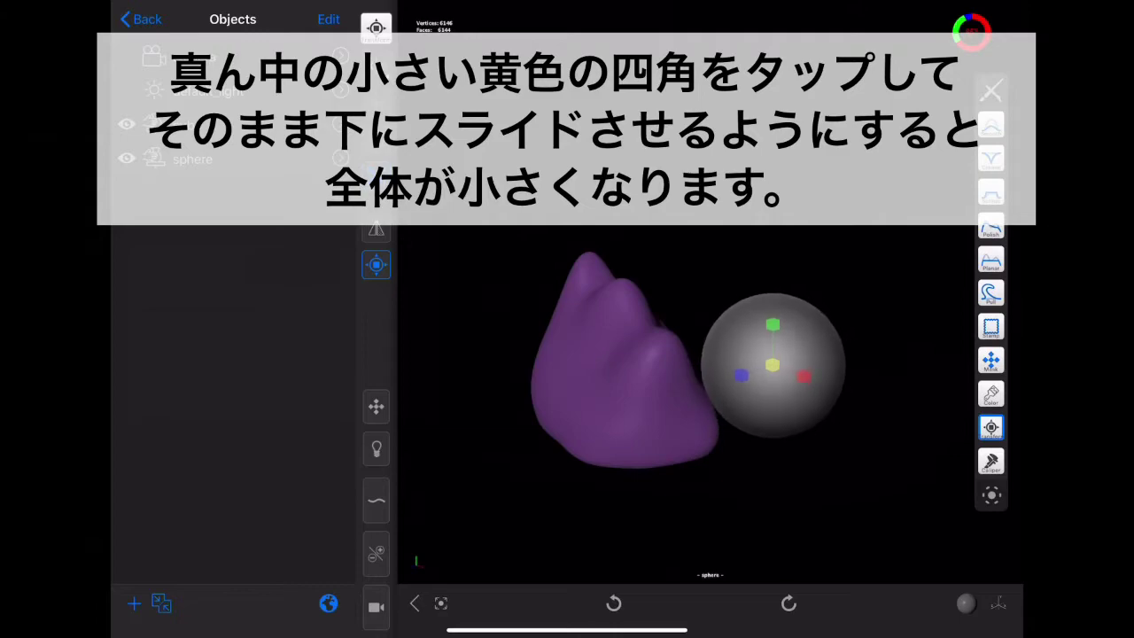
pyautogui.moveTo(772, 364); pyautogui.dragTo(772, 398)
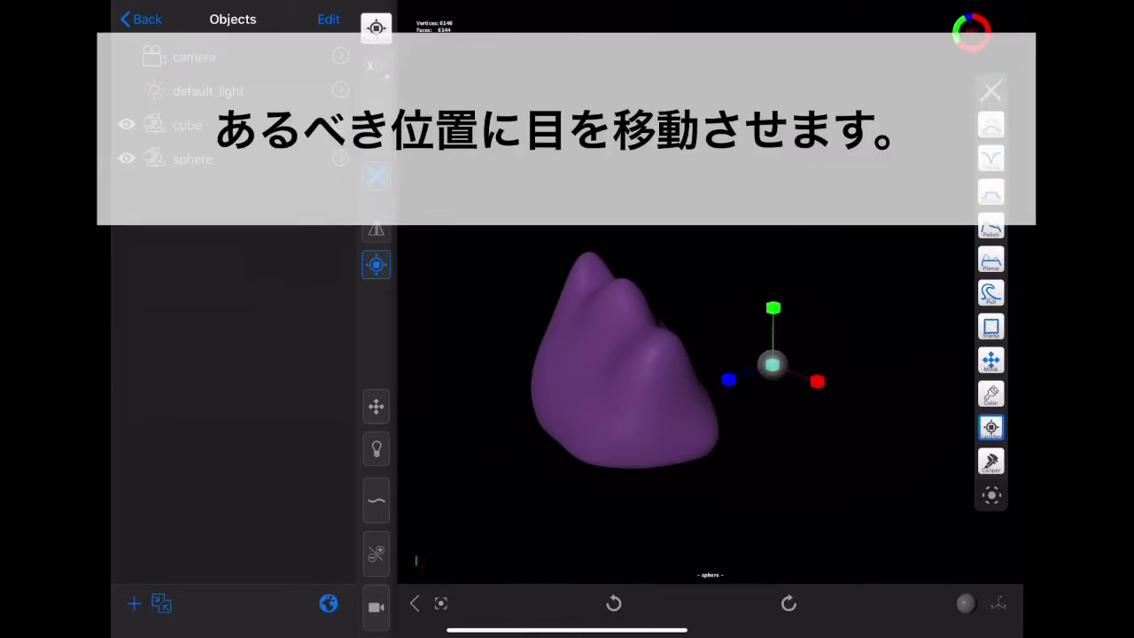
pyautogui.moveTo(620, 514)
pyautogui.mouseDown()
pyautogui.moveTo(708, 514)
pyautogui.moveTo(700, 531)
pyautogui.moveTo(673, 531)
pyautogui.moveTo(682, 522)
pyautogui.moveTo(655, 541)
pyautogui.mouseUp()
pyautogui.moveTo(612, 381)
pyautogui.mouseDown()
pyautogui.moveTo(567, 372)
pyautogui.moveTo(576, 390)
pyautogui.mouseUp()
pyautogui.scroll(3, 611, 355)
pyautogui.moveTo(620, 266)
pyautogui.mouseDown()
pyautogui.moveTo(620, 372)
pyautogui.moveTo(673, 354)
pyautogui.moveTo(602, 354)
pyautogui.mouseUp()
pyautogui.moveTo(673, 355); pyautogui.dragTo(709, 336)
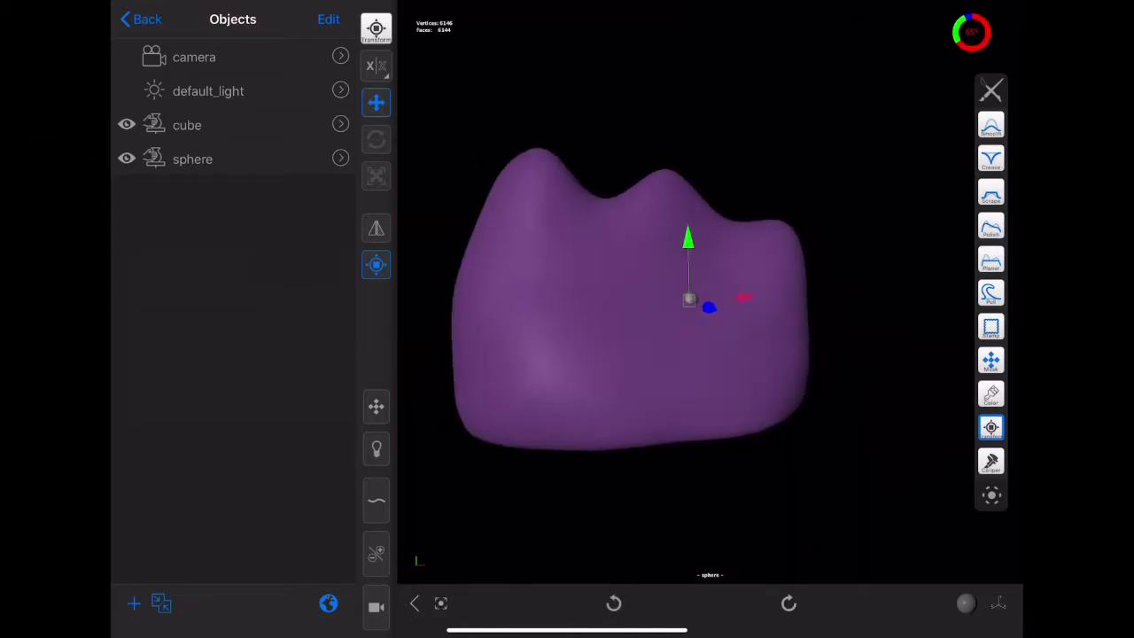
# With an enlarged Move brush, pull the blob's upper-left side and top into rounded lobes.
pyautogui.scroll(5, 990, 293)
pyautogui.click(990, 191)
pyautogui.moveTo(860, 227); pyautogui.dragTo(863, 162)
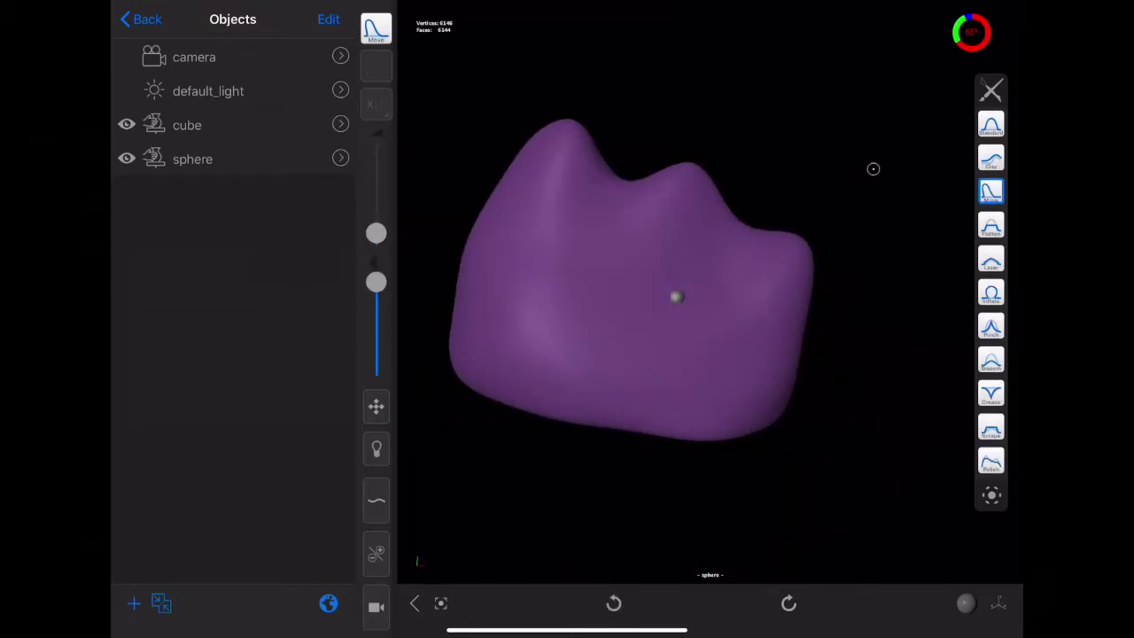
pyautogui.moveTo(376, 232); pyautogui.dragTo(375, 202)
pyautogui.moveTo(873, 253)
pyautogui.mouseDown()
pyautogui.moveTo(889, 260)
pyautogui.moveTo(714, 116)
pyautogui.mouseUp()
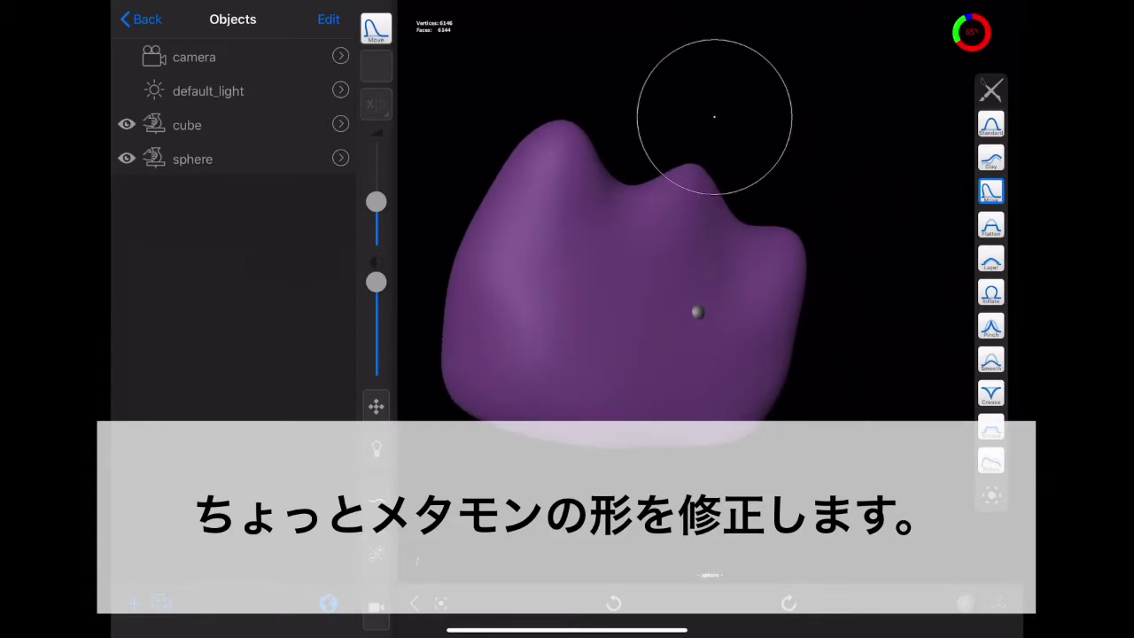
pyautogui.moveTo(467, 218); pyautogui.dragTo(455, 189)
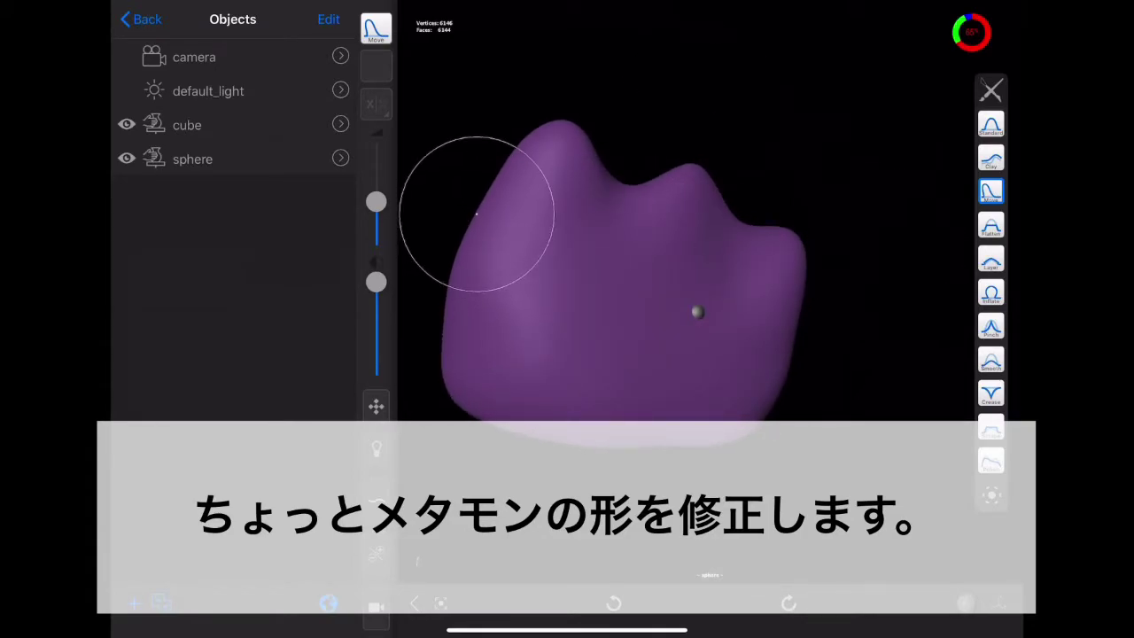
pyautogui.moveTo(453, 199)
pyautogui.mouseDown()
pyautogui.moveTo(504, 173)
pyautogui.moveTo(455, 203)
pyautogui.mouseUp()
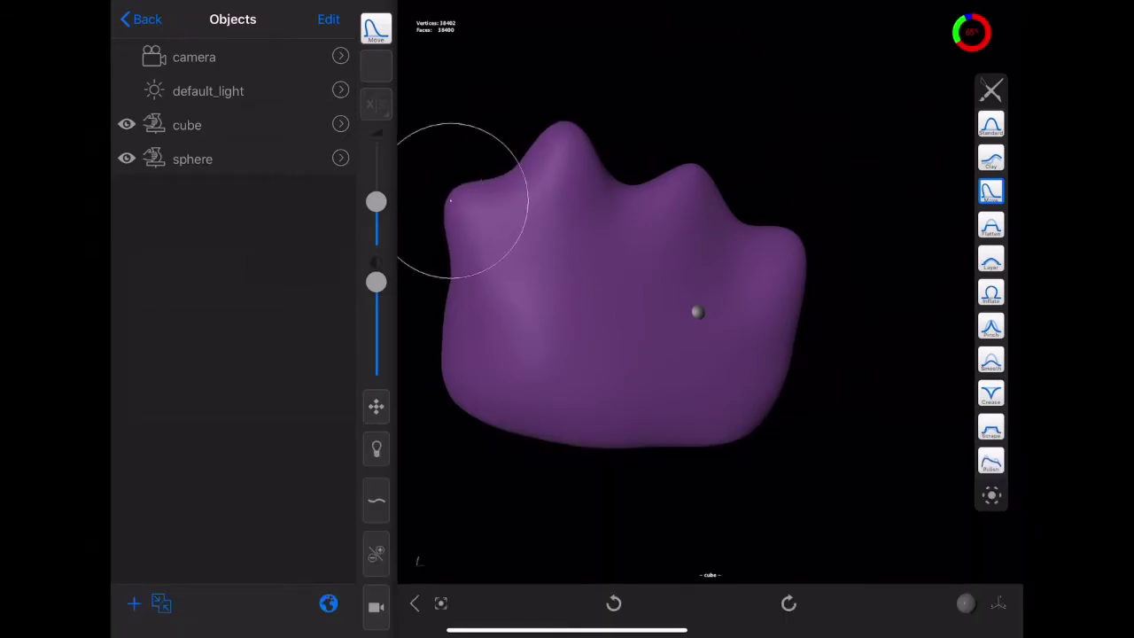
pyautogui.moveTo(784, 304); pyautogui.dragTo(736, 222)
# Orbit to face the blob front-on with the Gizmo tool selected.
pyautogui.moveTo(805, 189); pyautogui.dragTo(818, 374)
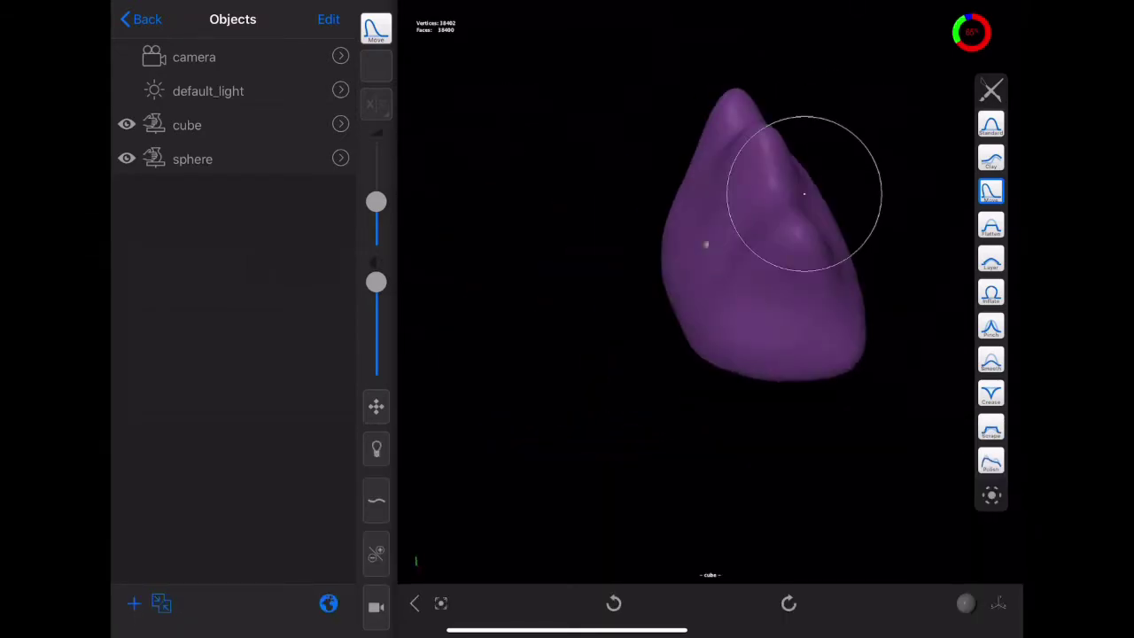
pyautogui.scroll(-5, 991, 354)
pyautogui.click(991, 427)
pyautogui.moveTo(886, 354); pyautogui.dragTo(832, 372)
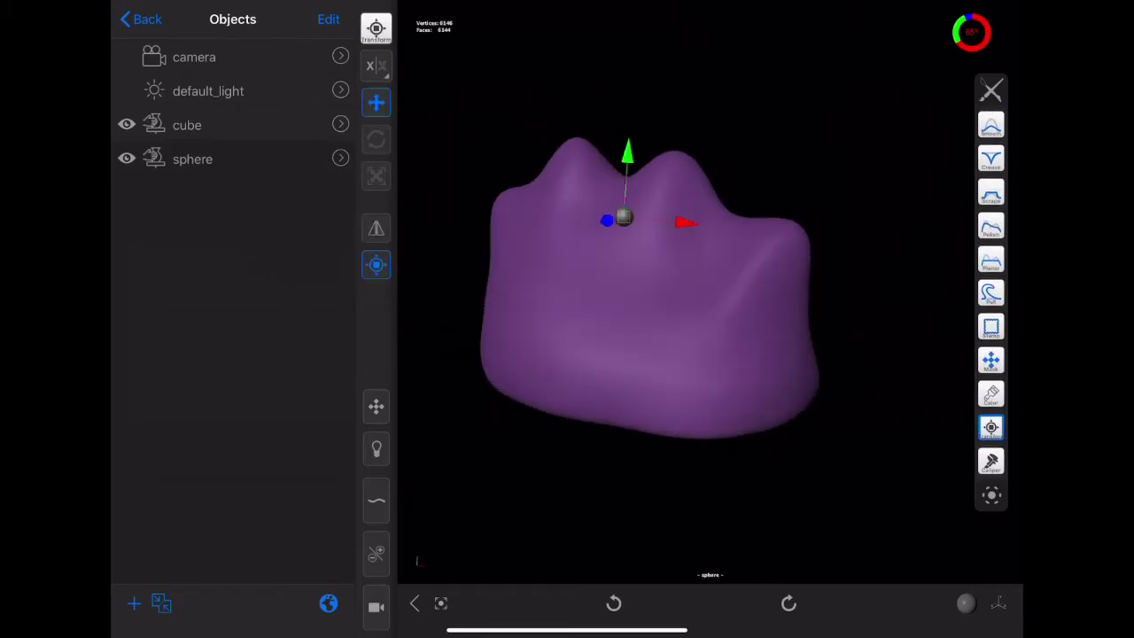
# Duplicate the eye sphere into sphere0 and shift it beside the original eye.
pyautogui.moveTo(283, 158); pyautogui.dragTo(177, 159)
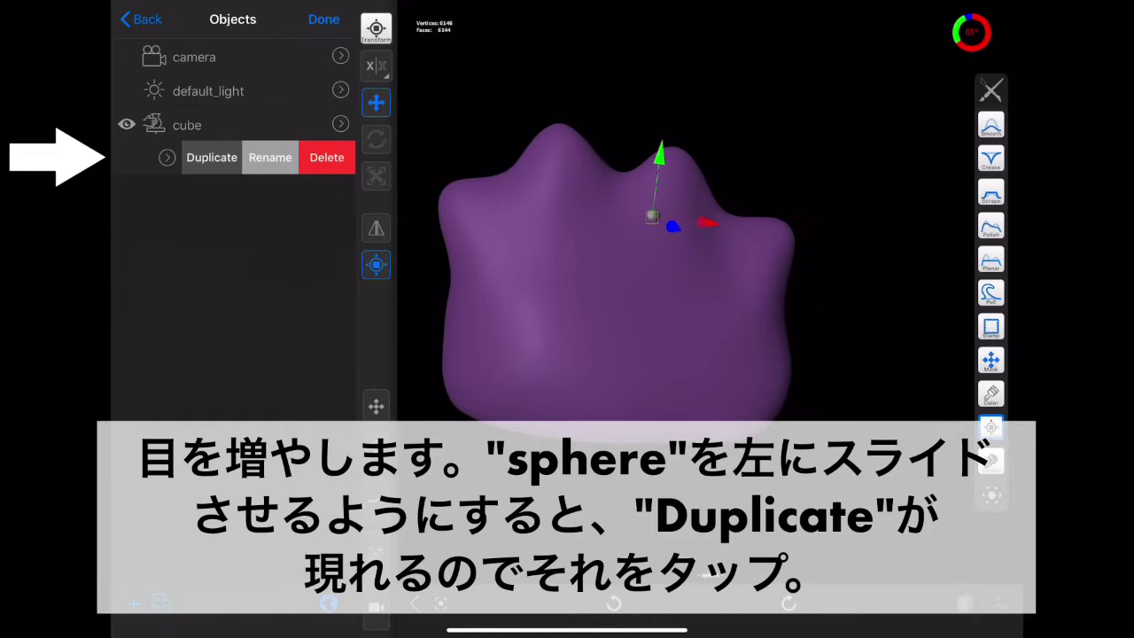
pyautogui.click(212, 157)
pyautogui.moveTo(620, 221)
pyautogui.mouseDown()
pyautogui.moveTo(620, 292)
pyautogui.moveTo(567, 292)
pyautogui.mouseUp()
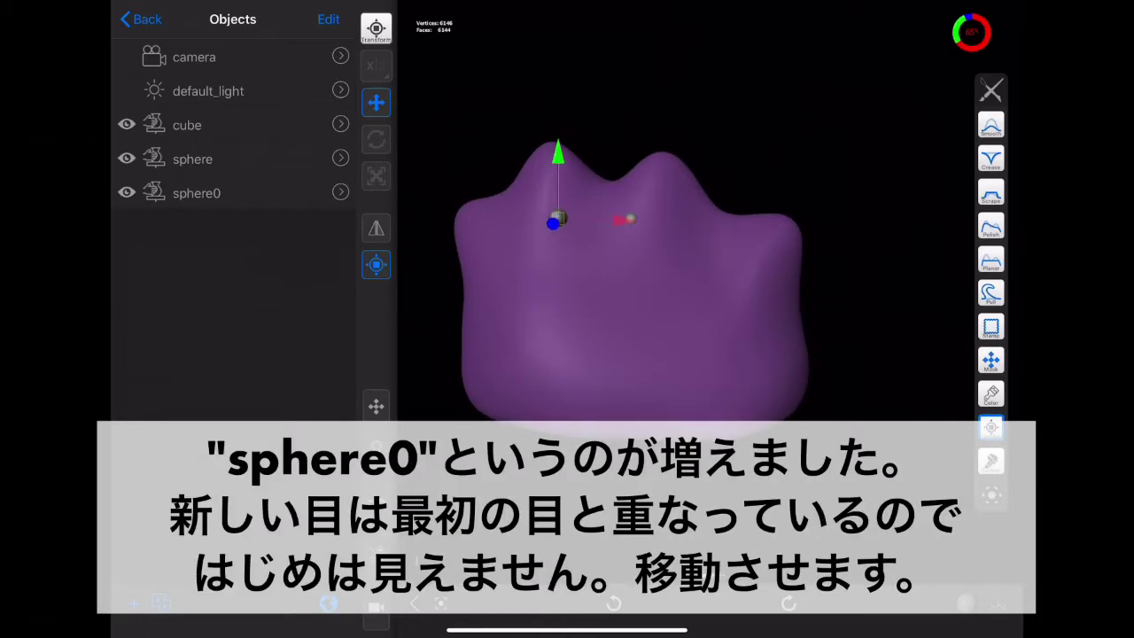
pyautogui.moveTo(620, 293); pyautogui.dragTo(726, 293)
pyautogui.moveTo(553, 230); pyautogui.dragTo(559, 227)
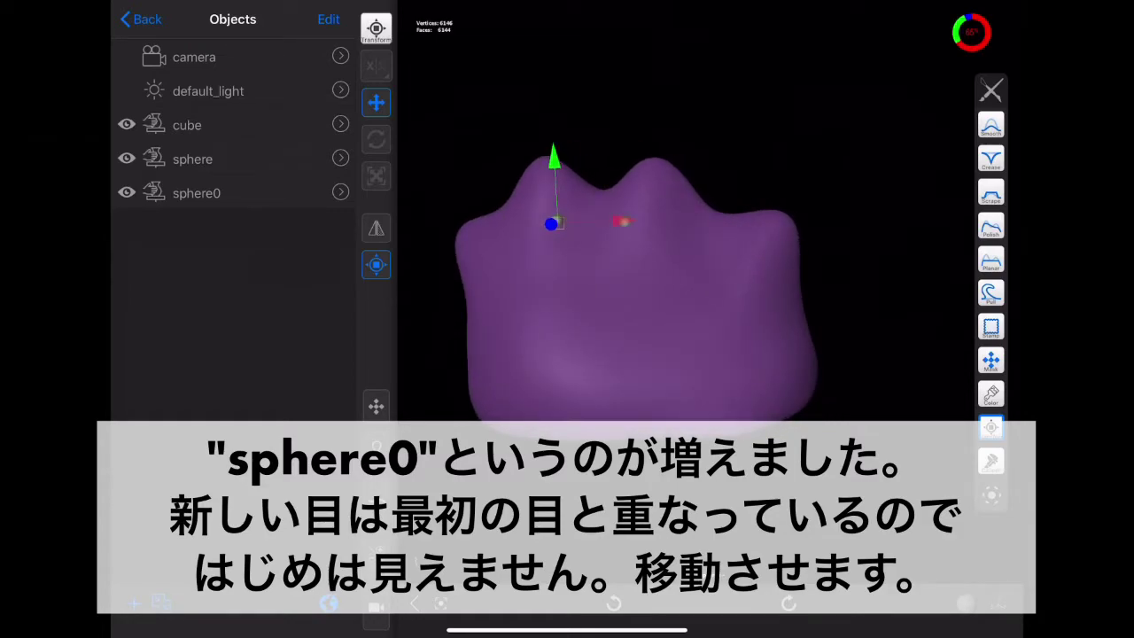
pyautogui.moveTo(293, 193); pyautogui.dragTo(177, 193)
# Duplicate sphere0 into sphere1 for the mouth and select the Move brush.
pyautogui.click(215, 190)
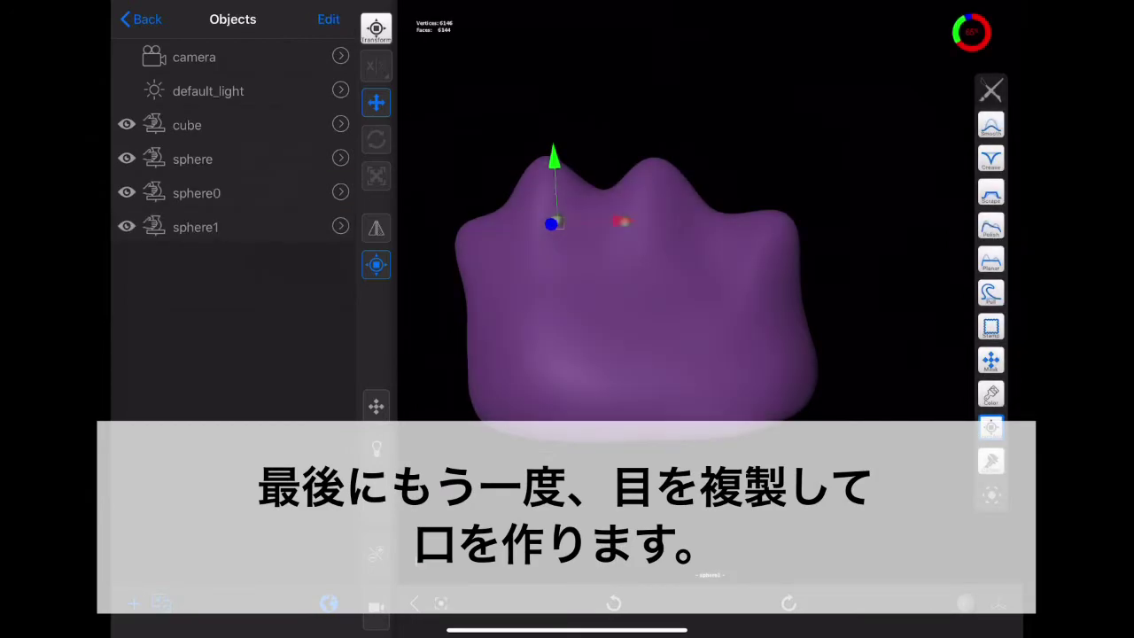
pyautogui.moveTo(673, 310); pyautogui.dragTo(611, 310)
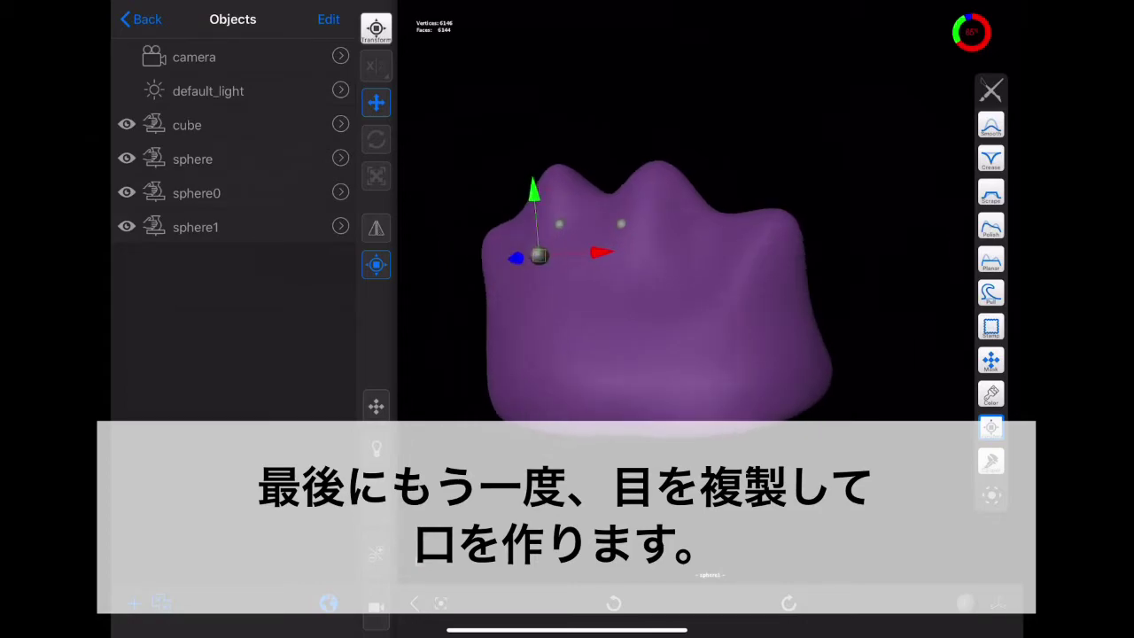
pyautogui.scroll(3, 620, 284)
pyautogui.scroll(5, 620, 283)
pyautogui.scroll(-5, 637, 292)
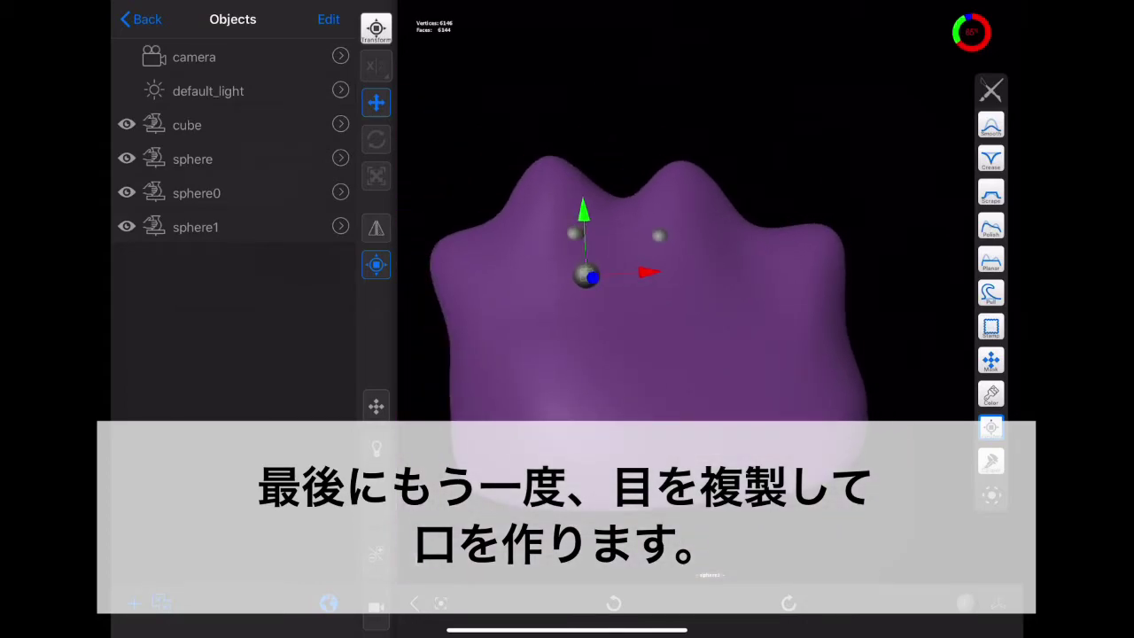
pyautogui.scroll(5, 991, 292)
pyautogui.scroll(3, 991, 292)
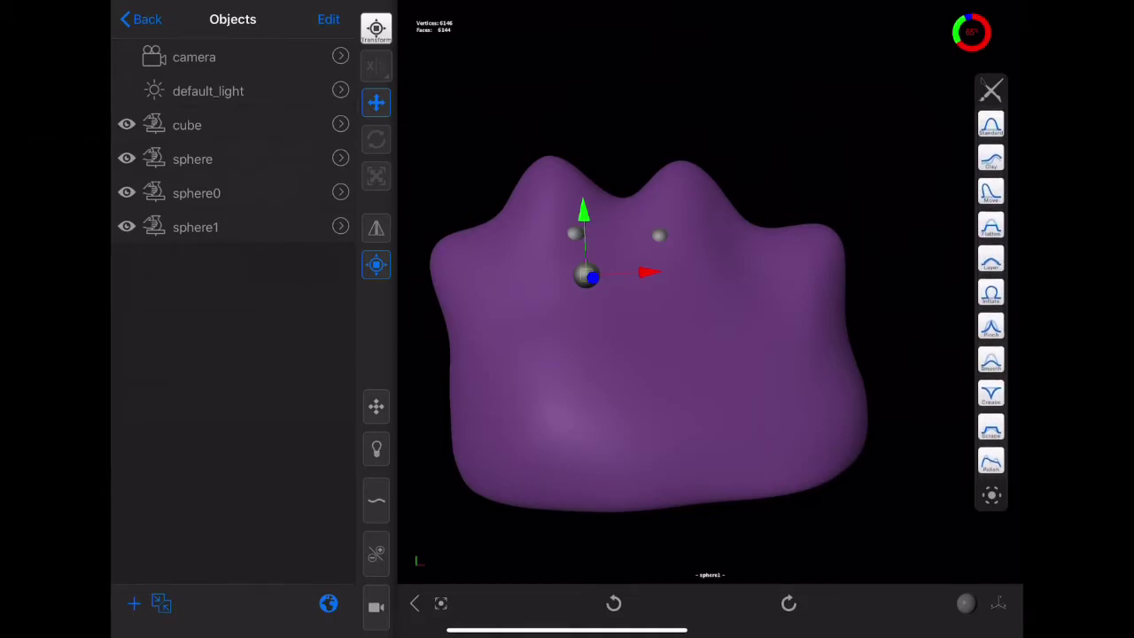
pyautogui.click(991, 190)
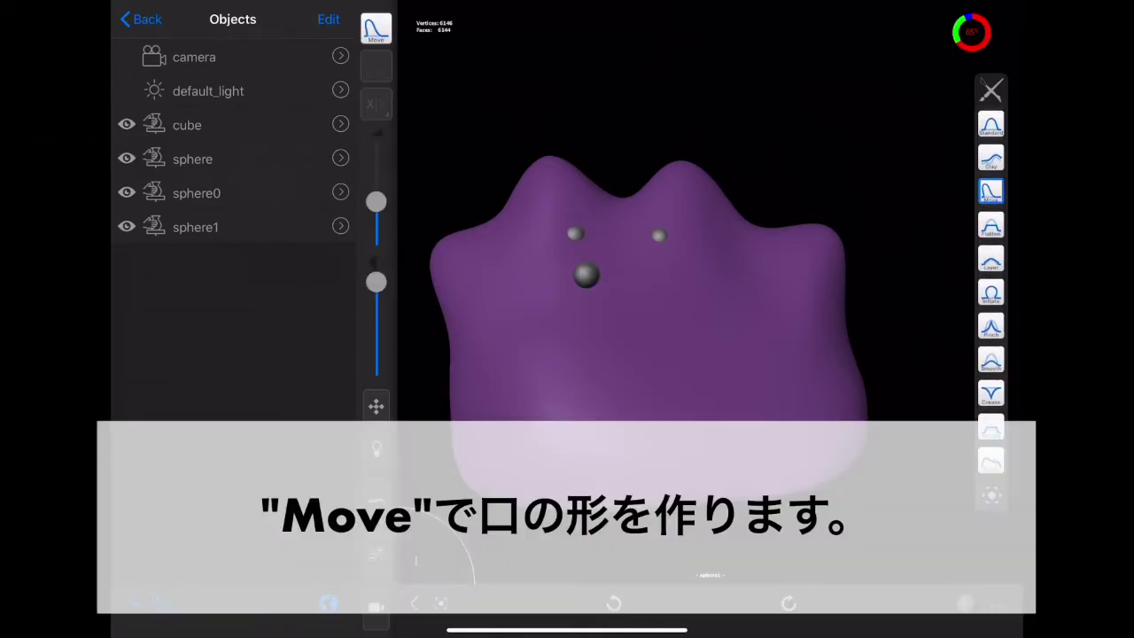
# Shrink the Move brush radius and stretch sphere1 into a long, gently curved mouth bar.
pyautogui.moveTo(860, 210)
pyautogui.mouseDown()
pyautogui.moveTo(856, 233)
pyautogui.moveTo(595, 245)
pyautogui.moveTo(696, 304)
pyautogui.moveTo(667, 291)
pyautogui.mouseUp()
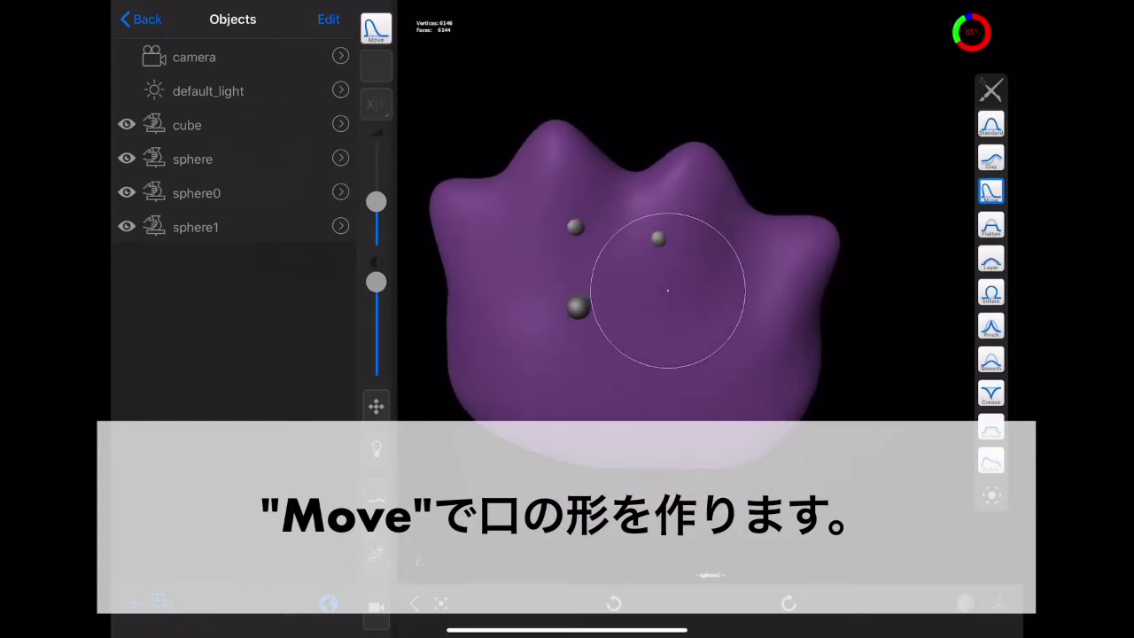
pyautogui.moveTo(376, 202)
pyautogui.mouseDown()
pyautogui.moveTo(375, 228)
pyautogui.moveTo(376, 214)
pyautogui.mouseUp()
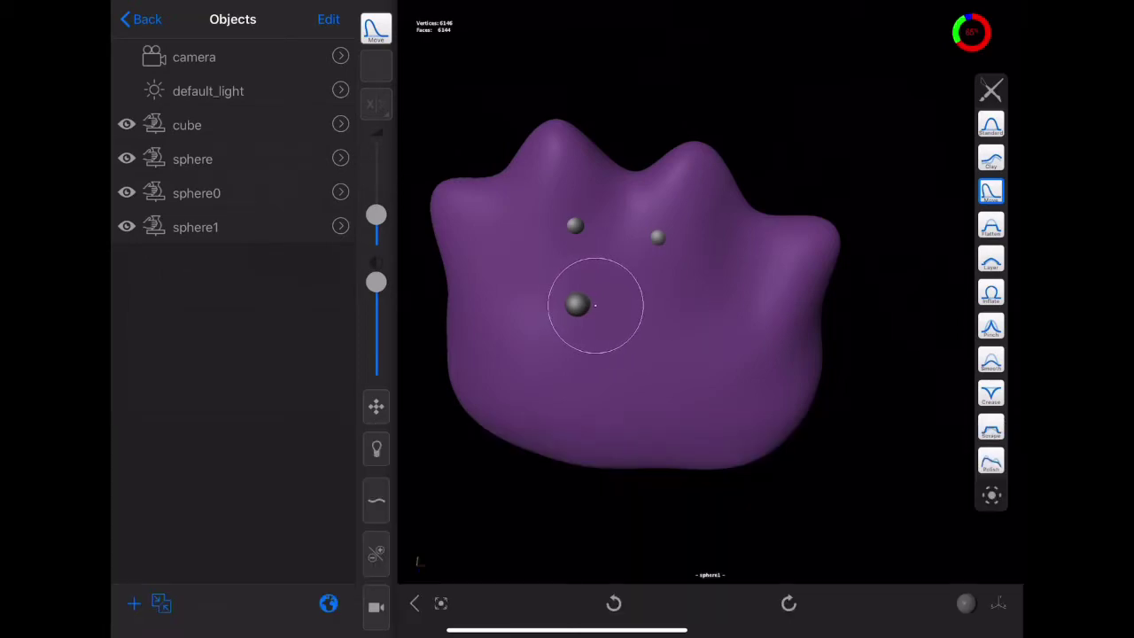
pyautogui.moveTo(583, 305); pyautogui.dragTo(678, 304)
pyautogui.moveTo(582, 304); pyautogui.dragTo(532, 283)
pyautogui.moveTo(777, 235); pyautogui.dragTo(759, 213, button='middle')
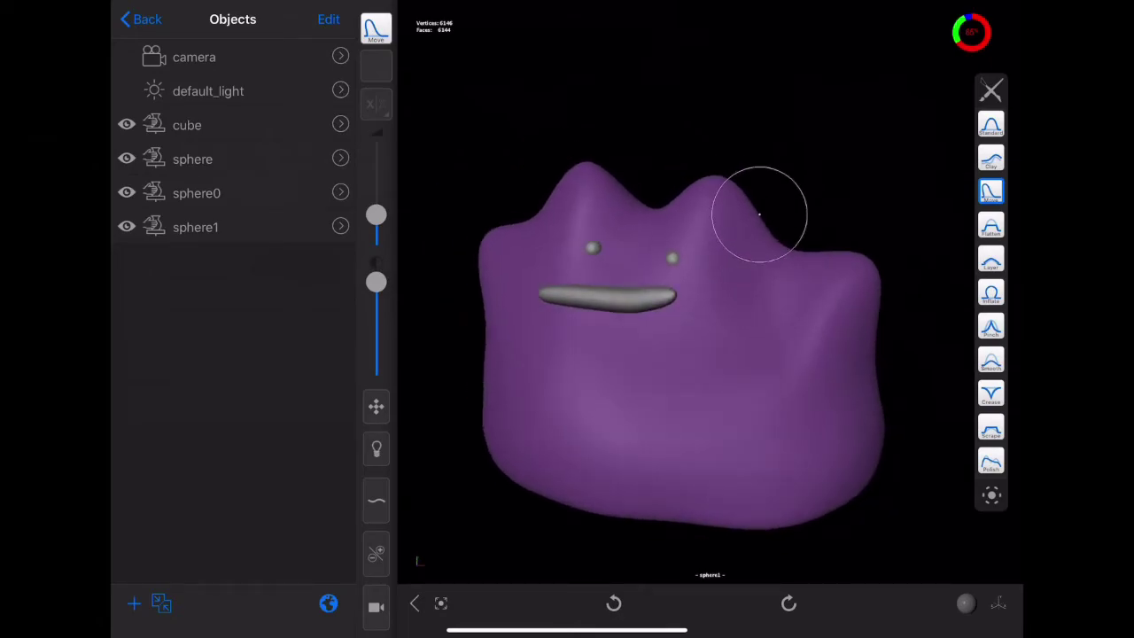
pyautogui.moveTo(597, 296)
pyautogui.mouseDown()
pyautogui.moveTo(633, 273)
pyautogui.moveTo(669, 300)
pyautogui.mouseUp()
pyautogui.moveTo(671, 301); pyautogui.dragTo(805, 215, button='middle')
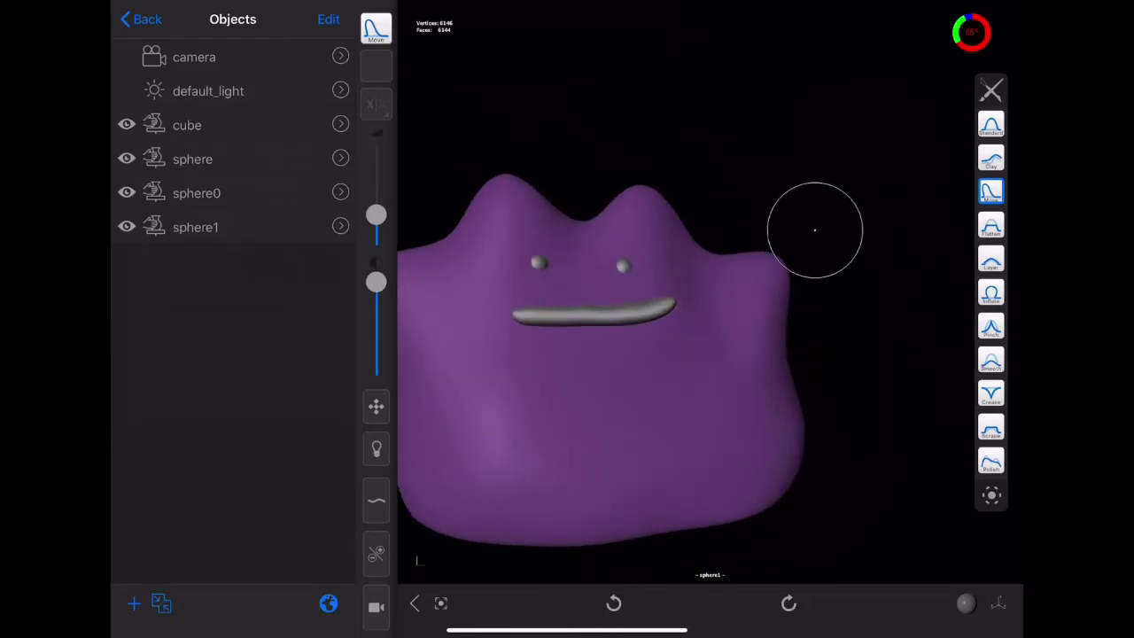
pyautogui.moveTo(518, 311)
pyautogui.mouseDown(button='middle')
pyautogui.moveTo(799, 268)
pyautogui.moveTo(801, 251)
pyautogui.mouseUp(button='middle')
pyautogui.moveTo(991, 407); pyautogui.dragTo(991, 174)
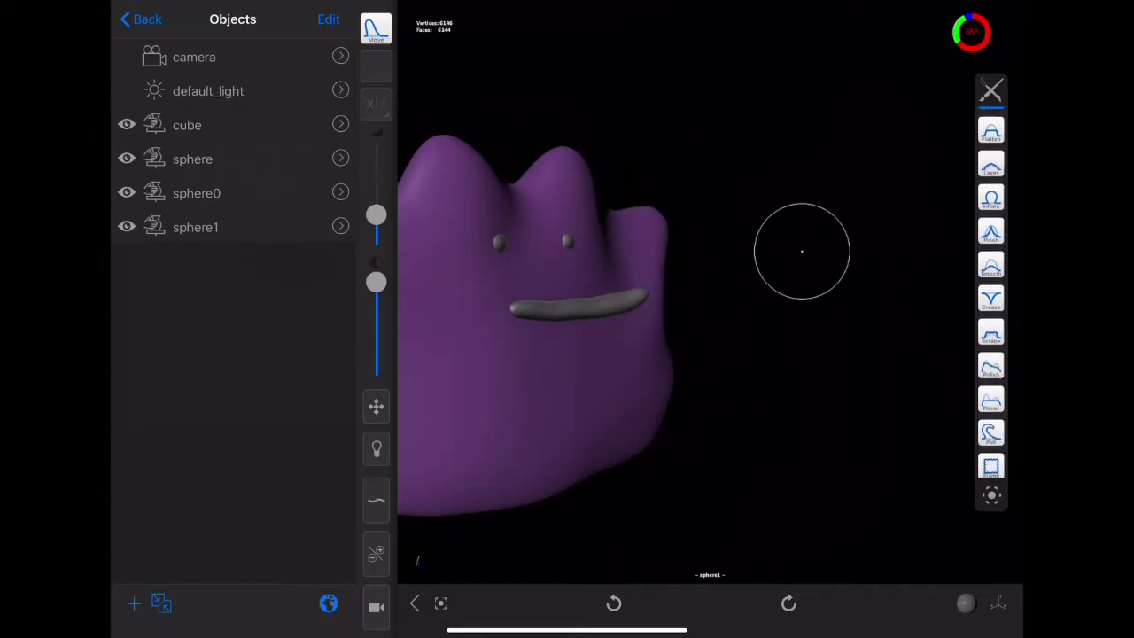
pyautogui.click(991, 360)
# Flatten the mouth along one axis with Transform, then smooth across it.
pyautogui.click(991, 426)
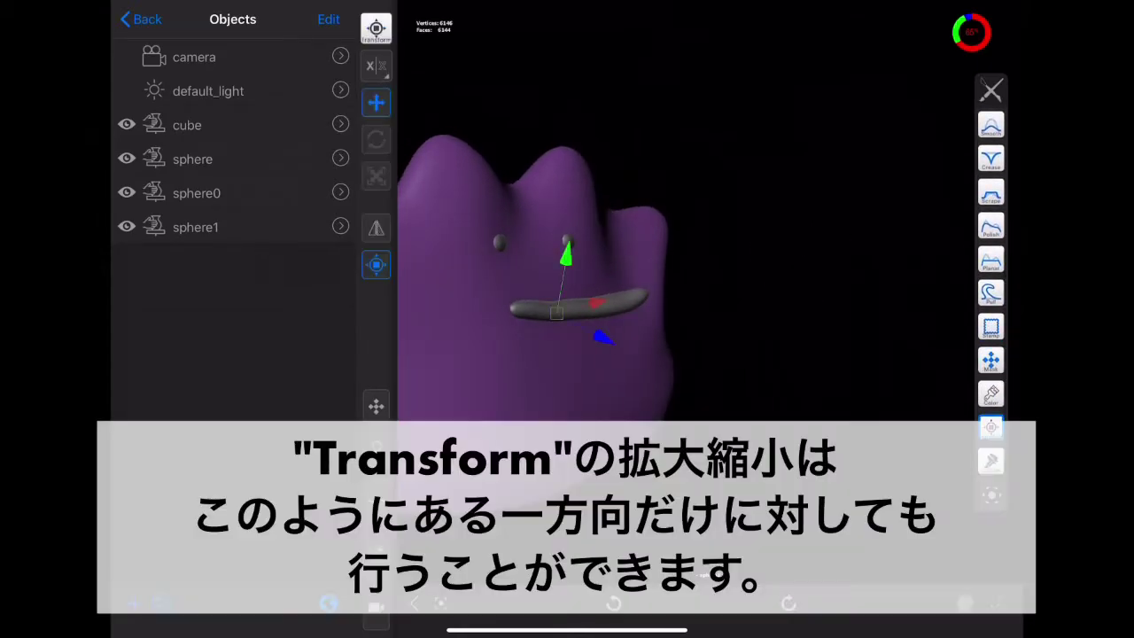
pyautogui.moveTo(797, 265); pyautogui.dragTo(549, 266, button='middle')
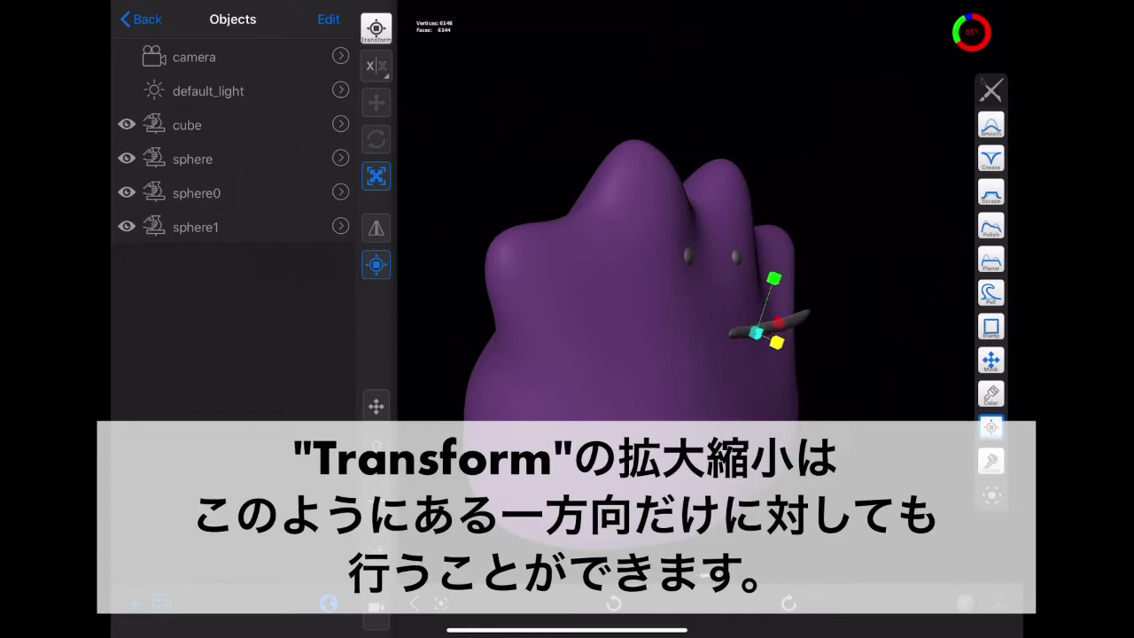
pyautogui.moveTo(770, 287); pyautogui.dragTo(766, 300)
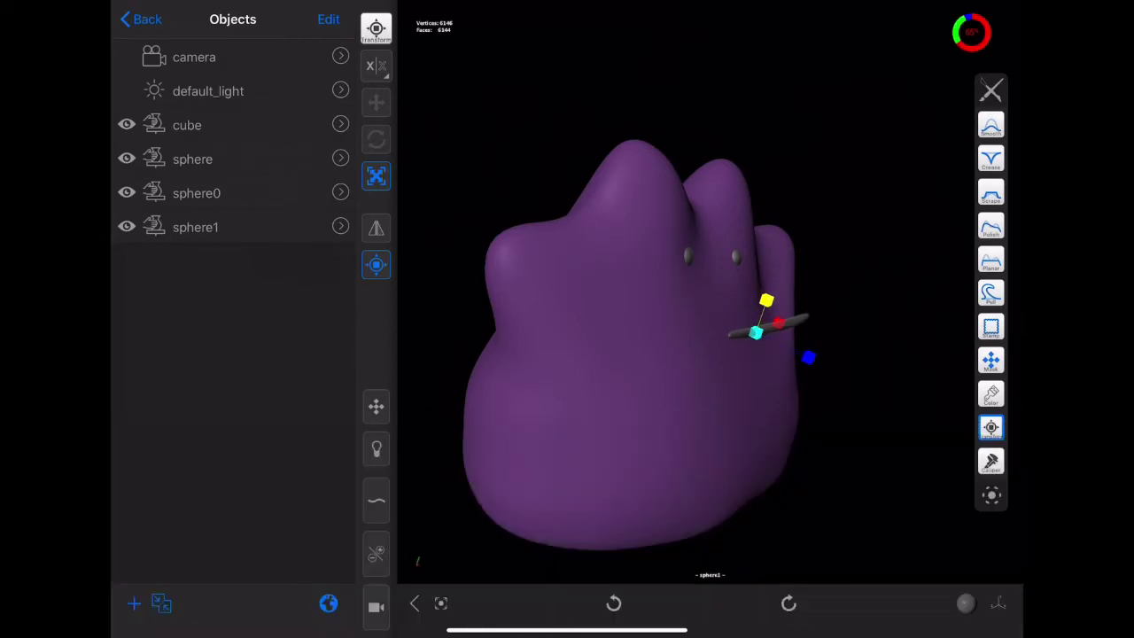
pyautogui.moveTo(708, 354); pyautogui.dragTo(549, 354, button='middle')
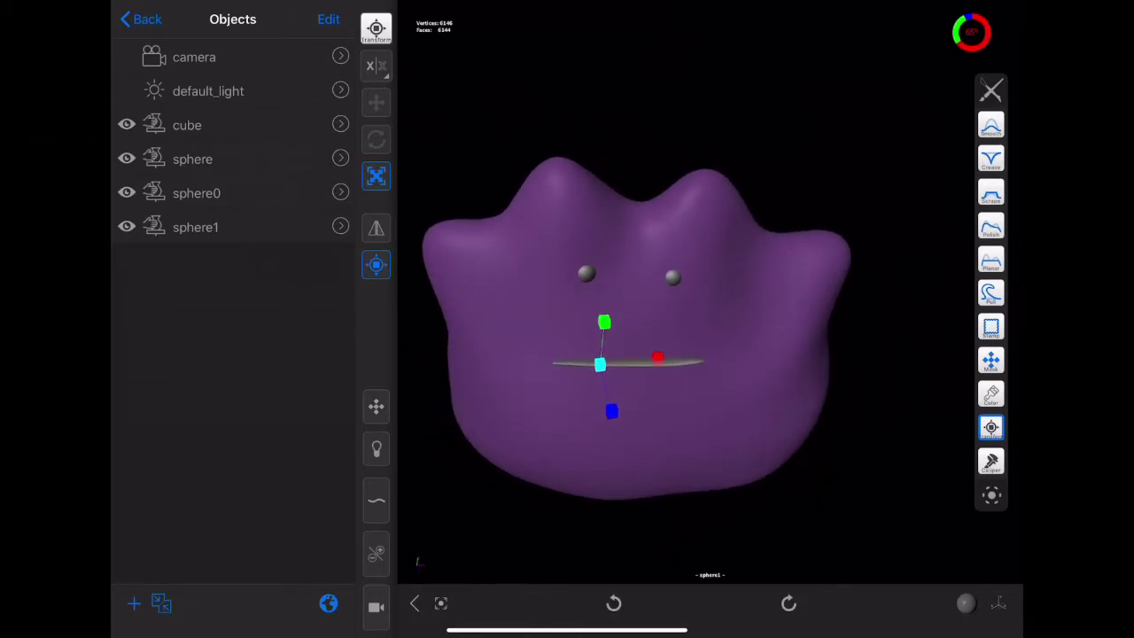
pyautogui.moveTo(638, 310)
pyautogui.mouseDown(button='middle')
pyautogui.moveTo(638, 372)
pyautogui.moveTo(602, 372)
pyautogui.moveTo(585, 354)
pyautogui.moveTo(638, 301)
pyautogui.mouseUp(button='middle')
pyautogui.click(990, 124)
pyautogui.moveTo(530, 269); pyautogui.dragTo(656, 279)
pyautogui.moveTo(655, 279); pyautogui.dragTo(741, 114, button='middle')
# Reposition the mouth with the Transform gizmo so it sinks flush into the body.
pyautogui.click(990, 427)
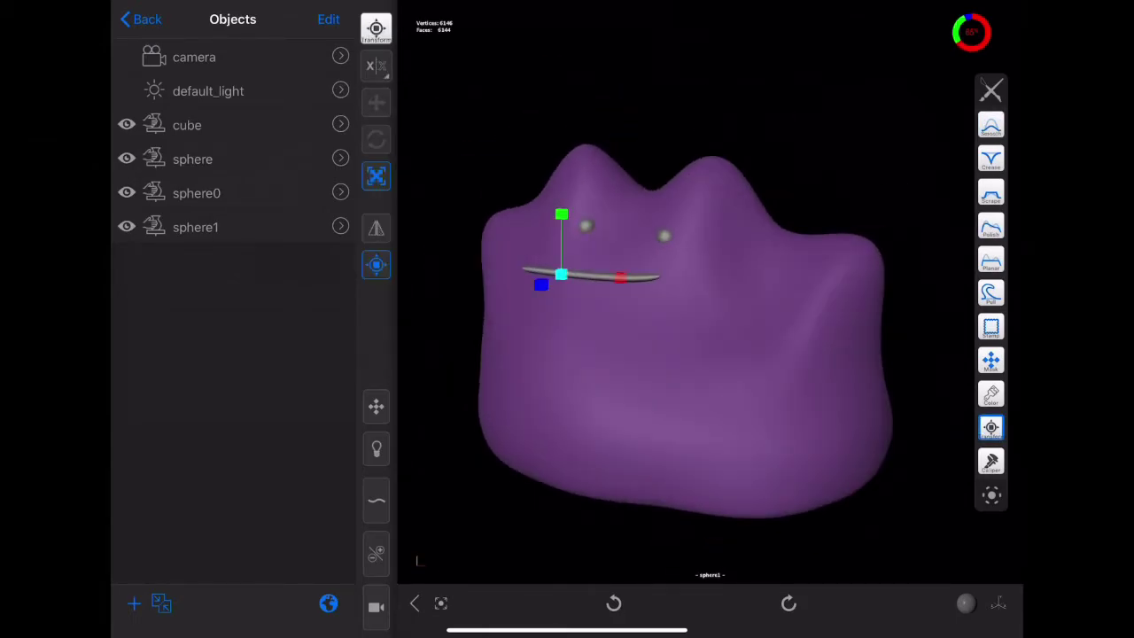
pyautogui.moveTo(709, 354); pyautogui.dragTo(620, 354, button='middle')
pyautogui.moveTo(531, 275); pyautogui.dragTo(532, 276)
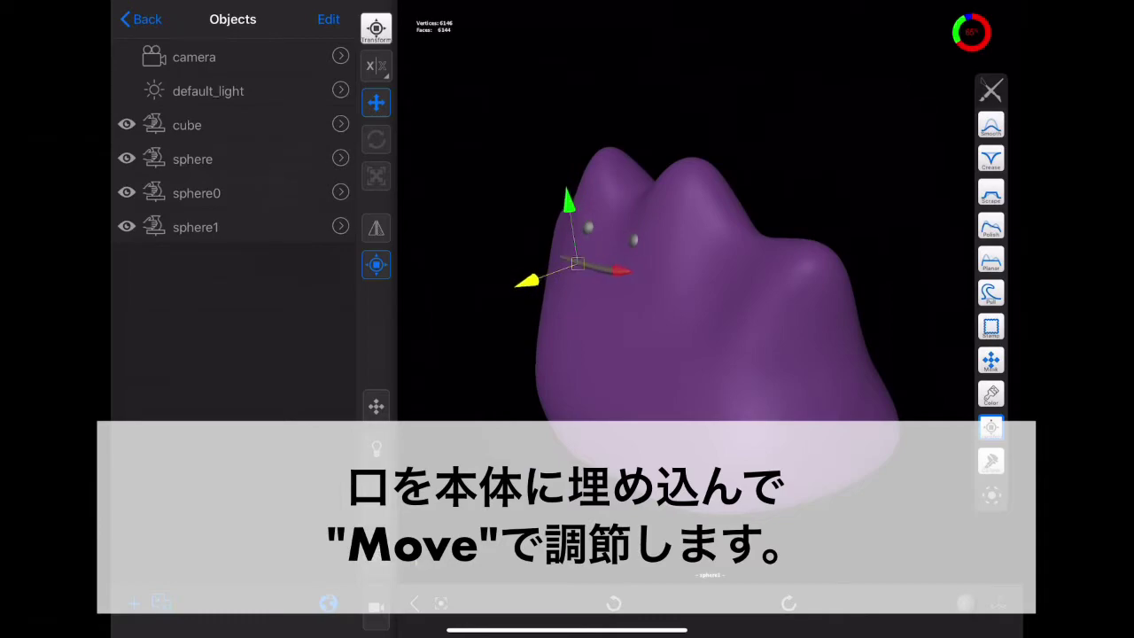
pyautogui.moveTo(620, 354)
pyautogui.mouseDown(button='middle')
pyautogui.moveTo(690, 355)
pyautogui.moveTo(655, 354)
pyautogui.mouseUp(button='middle')
pyautogui.moveTo(645, 258); pyautogui.dragTo(663, 257)
pyautogui.moveTo(638, 354); pyautogui.dragTo(638, 292, button='middle')
pyautogui.moveTo(617, 392); pyautogui.dragTo(620, 394)
pyautogui.click(990, 427)
pyautogui.click(990, 190)
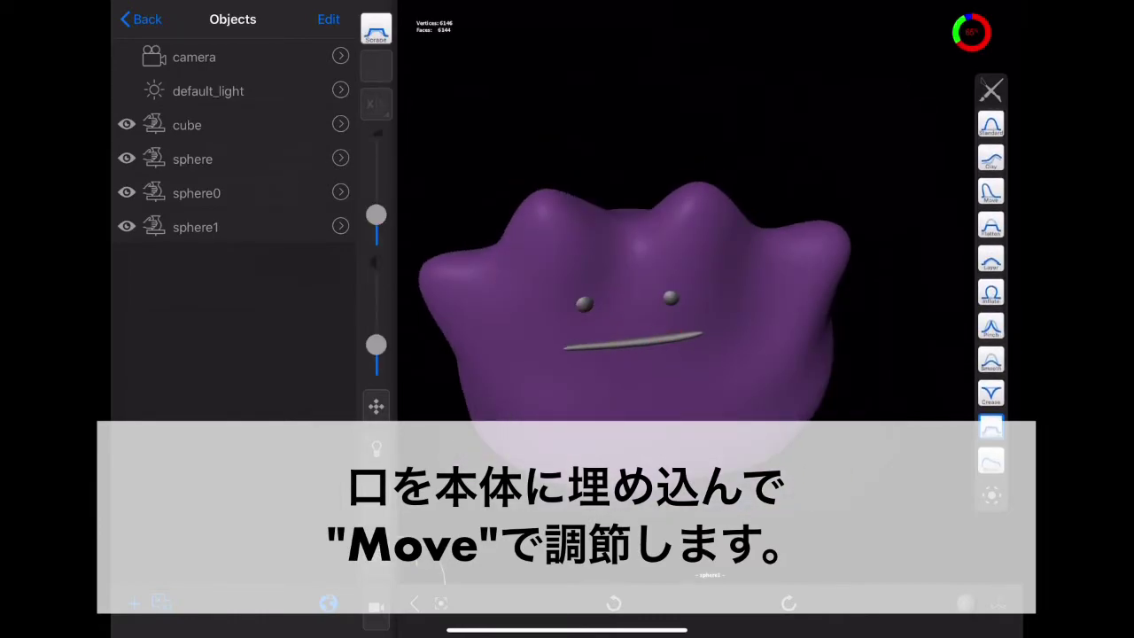
# Straighten the mouth line with the Move brush, undoing the accidental lip stroke.
pyautogui.scroll(5, 748, 231)
pyautogui.moveTo(748, 230)
pyautogui.mouseDown(button='middle')
pyautogui.moveTo(784, 253)
pyautogui.moveTo(853, 193)
pyautogui.moveTo(855, 240)
pyautogui.moveTo(804, 278)
pyautogui.moveTo(804, 248)
pyautogui.moveTo(649, 310)
pyautogui.mouseUp(button='middle')
pyautogui.moveTo(648, 310)
pyautogui.mouseDown()
pyautogui.moveTo(579, 263)
pyautogui.moveTo(610, 276)
pyautogui.moveTo(587, 245)
pyautogui.moveTo(694, 345)
pyautogui.mouseUp()
pyautogui.moveTo(693, 346)
pyautogui.mouseDown(button='middle')
pyautogui.moveTo(759, 197)
pyautogui.moveTo(752, 387)
pyautogui.moveTo(788, 274)
pyautogui.moveTo(788, 302)
pyautogui.moveTo(787, 243)
pyautogui.moveTo(680, 306)
pyautogui.mouseUp(button='middle')
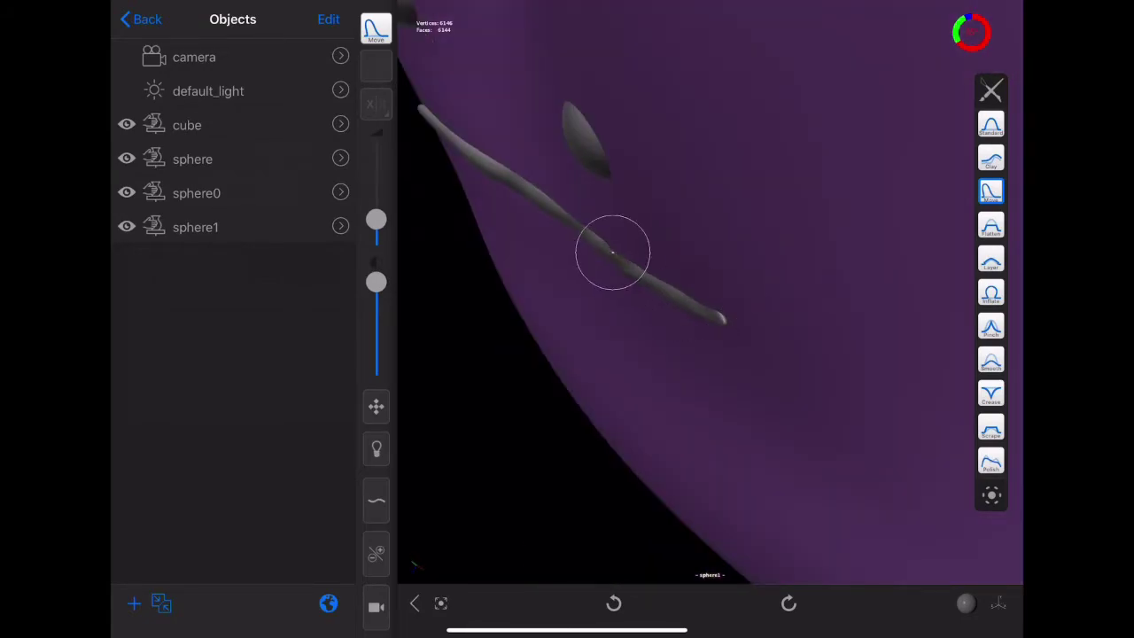
pyautogui.moveTo(623, 271)
pyautogui.mouseDown(button='middle')
pyautogui.moveTo(734, 283)
pyautogui.moveTo(771, 245)
pyautogui.moveTo(771, 198)
pyautogui.mouseUp(button='middle')
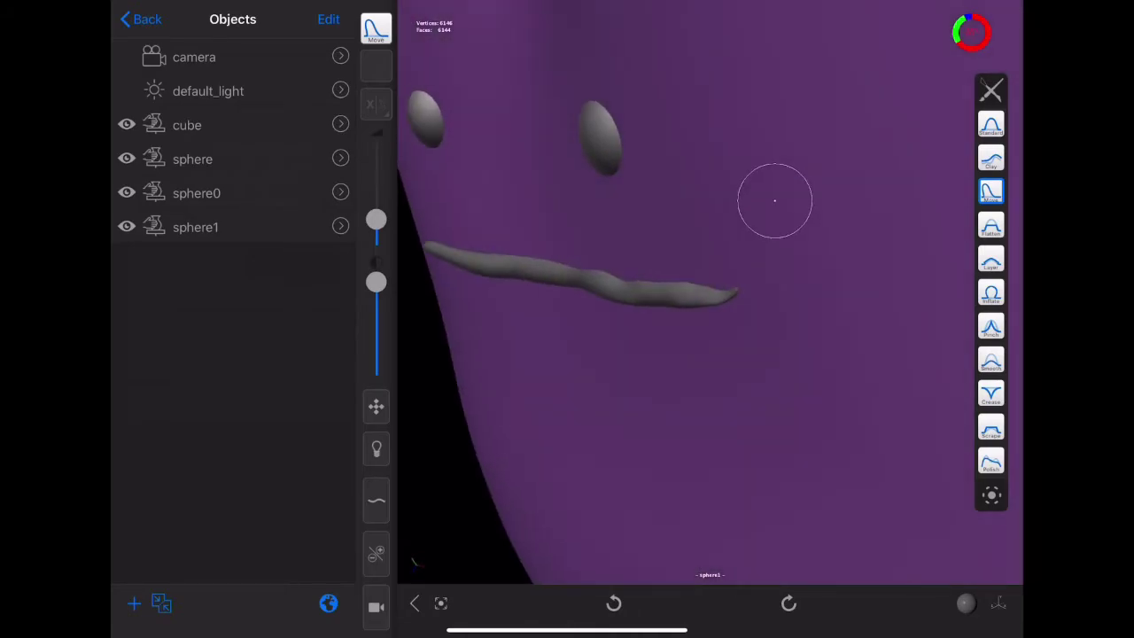
pyautogui.moveTo(628, 244)
pyautogui.mouseDown()
pyautogui.moveTo(519, 283)
pyautogui.moveTo(577, 260)
pyautogui.moveTo(653, 340)
pyautogui.moveTo(561, 380)
pyautogui.mouseUp()
pyautogui.moveTo(561, 380)
pyautogui.mouseDown(button='middle')
pyautogui.moveTo(788, 147)
pyautogui.moveTo(782, 235)
pyautogui.moveTo(759, 209)
pyautogui.mouseUp(button='middle')
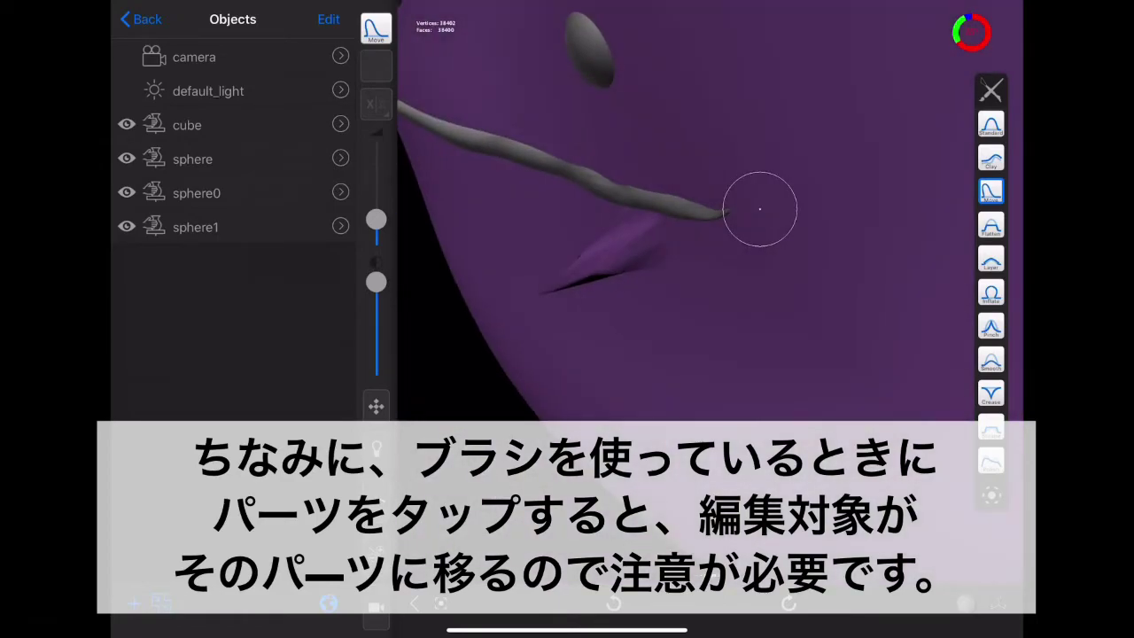
pyautogui.hotkey('ctrl', 'z')
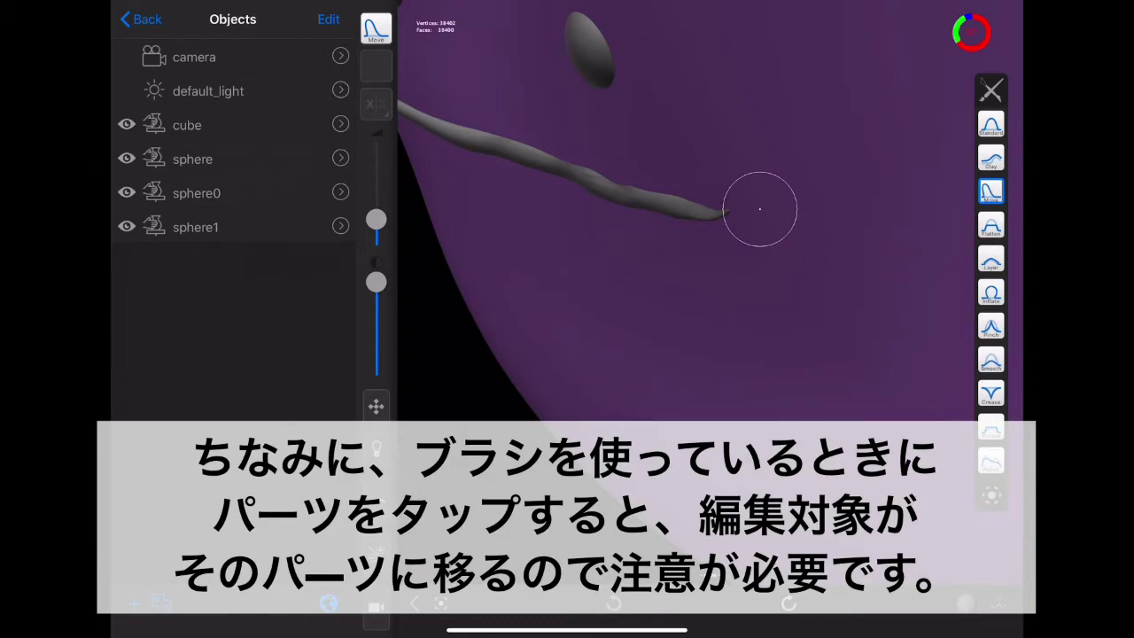
pyautogui.moveTo(729, 221); pyautogui.dragTo(729, 197, button='middle')
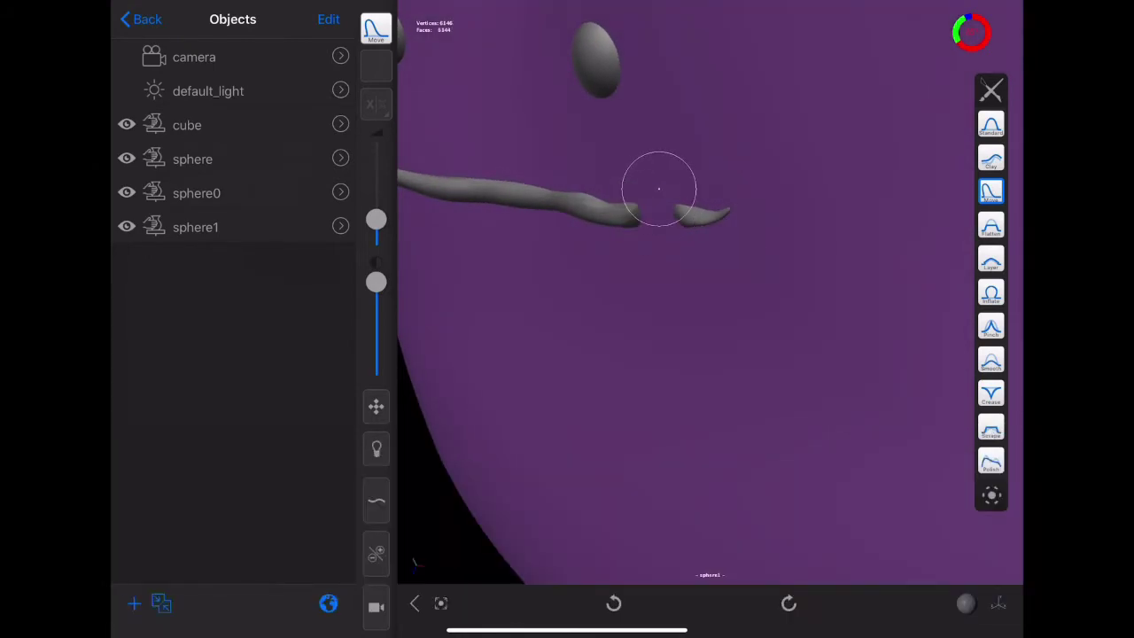
pyautogui.moveTo(658, 222)
pyautogui.mouseDown(button='middle')
pyautogui.moveTo(765, 122)
pyautogui.moveTo(769, 134)
pyautogui.moveTo(752, 127)
pyautogui.moveTo(805, 157)
pyautogui.moveTo(784, 137)
pyautogui.mouseUp(button='middle')
# Enlarge the Smooth brush radius and smooth the bumps out of the mouth.
pyautogui.click(990, 359)
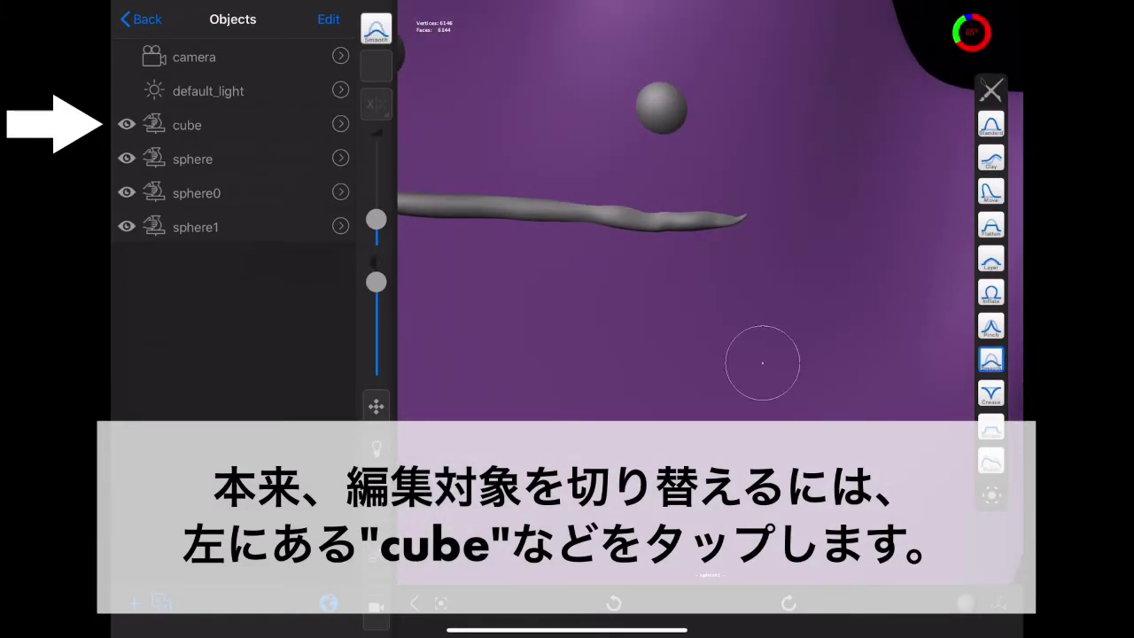
pyautogui.moveTo(767, 360); pyautogui.dragTo(767, 360, button='middle')
pyautogui.moveTo(376, 219); pyautogui.dragTo(376, 205)
pyautogui.moveTo(531, 219)
pyautogui.mouseDown()
pyautogui.moveTo(779, 235)
pyautogui.moveTo(746, 241)
pyautogui.moveTo(511, 210)
pyautogui.moveTo(840, 63)
pyautogui.moveTo(873, 84)
pyautogui.mouseUp()
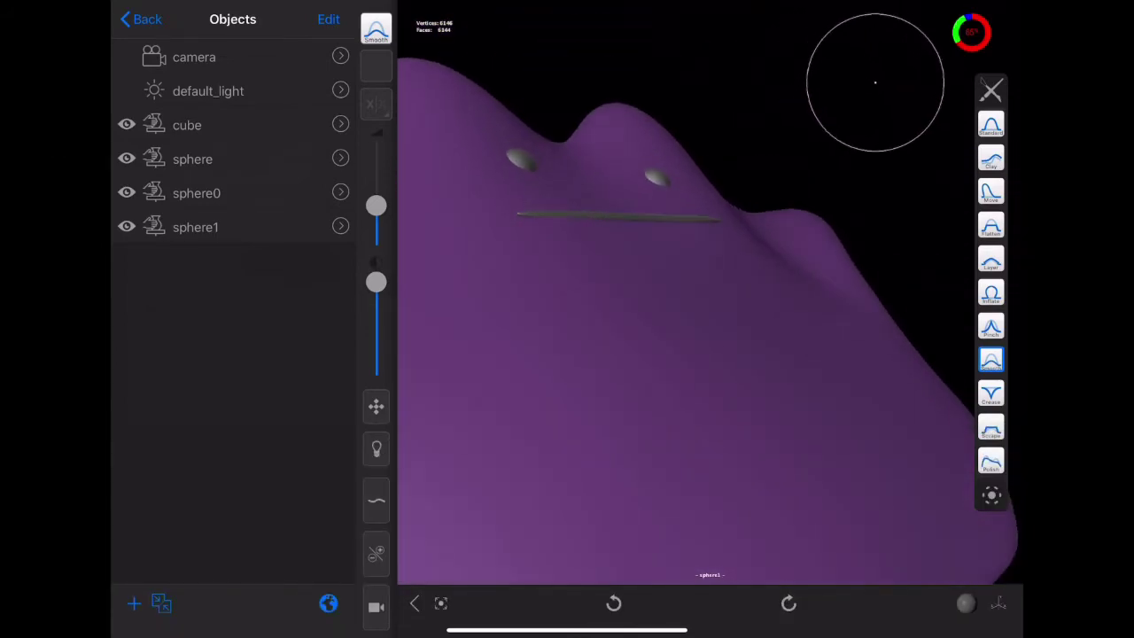
pyautogui.click(990, 427)
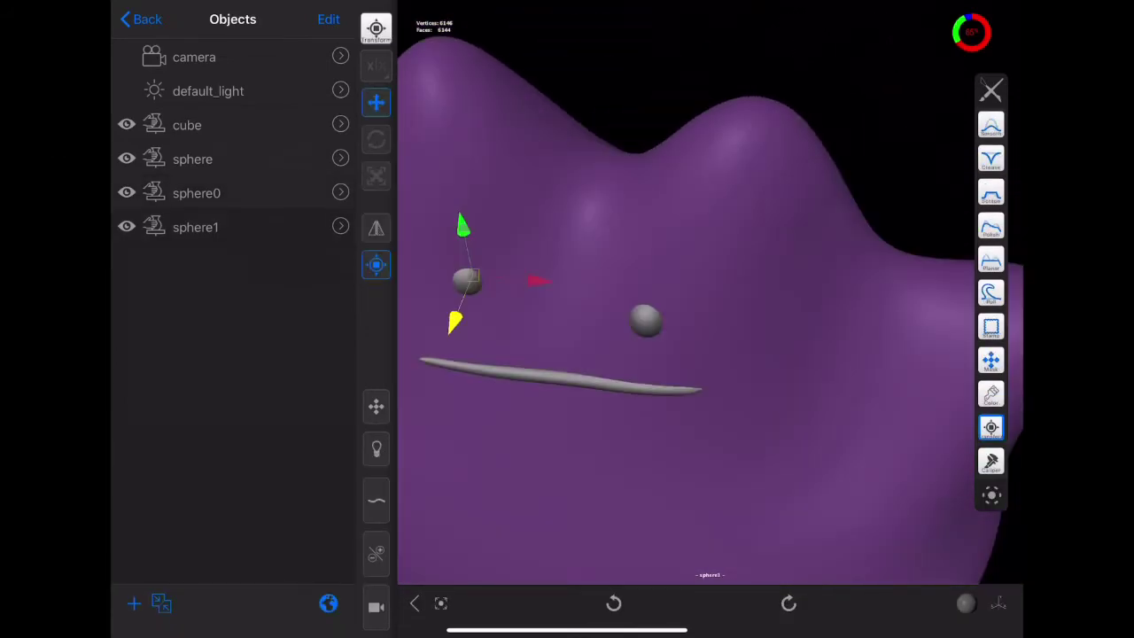
pyautogui.moveTo(474, 272); pyautogui.dragTo(477, 277)
pyautogui.moveTo(474, 276); pyautogui.dragTo(473, 277)
pyautogui.moveTo(709, 284); pyautogui.dragTo(762, 186)
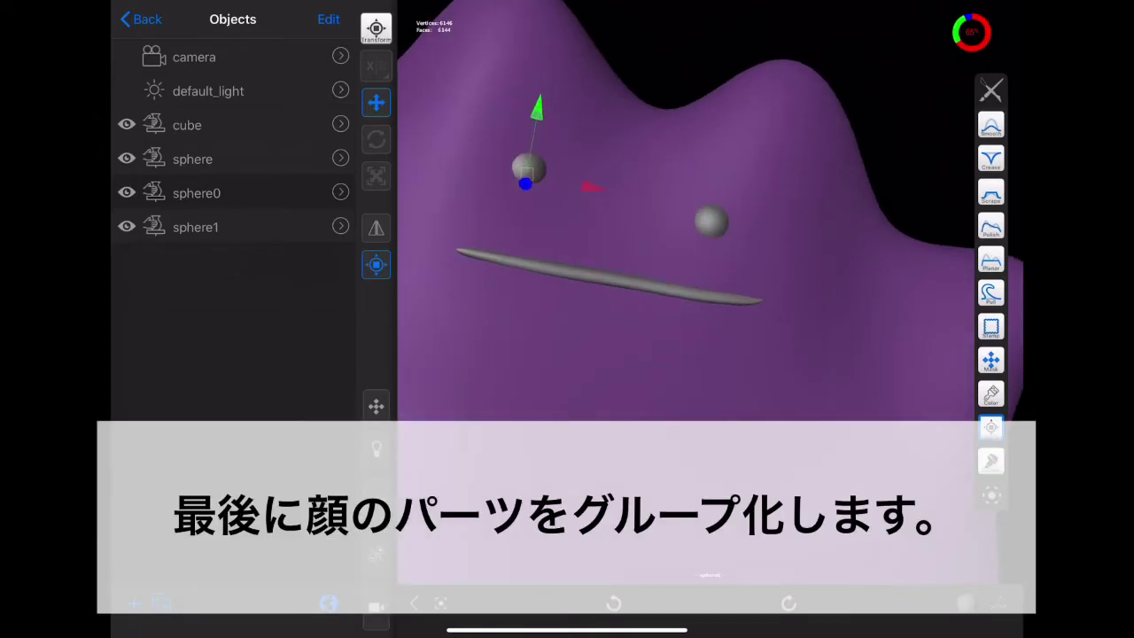
pyautogui.click(990, 327)
pyautogui.scroll(-3, 864, 239)
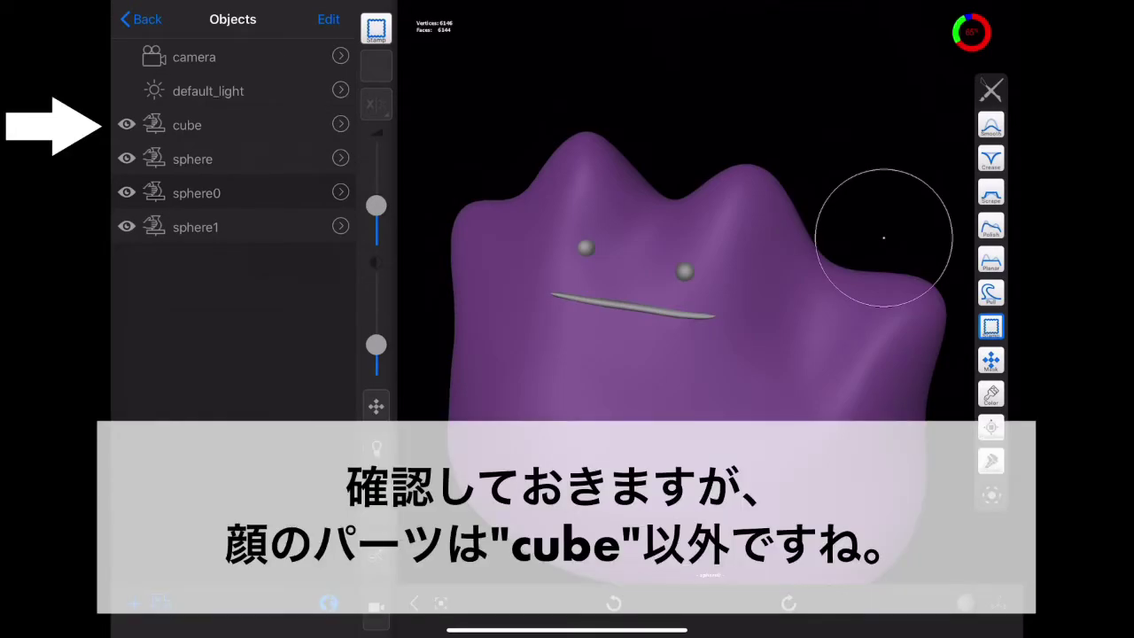
pyautogui.click(127, 124)
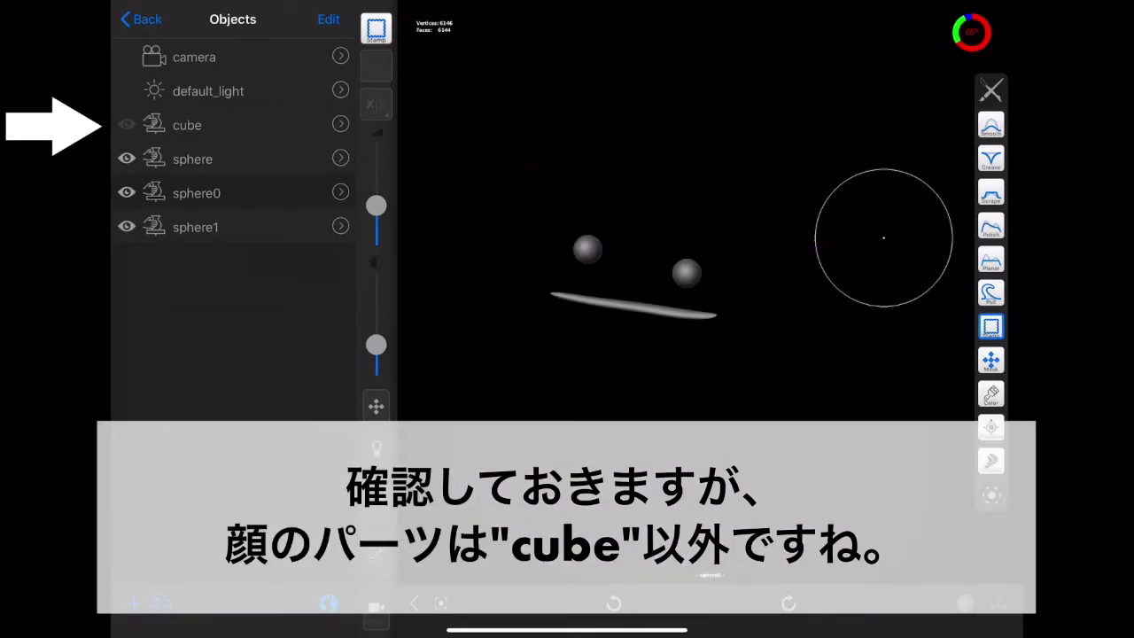
pyautogui.click(127, 124)
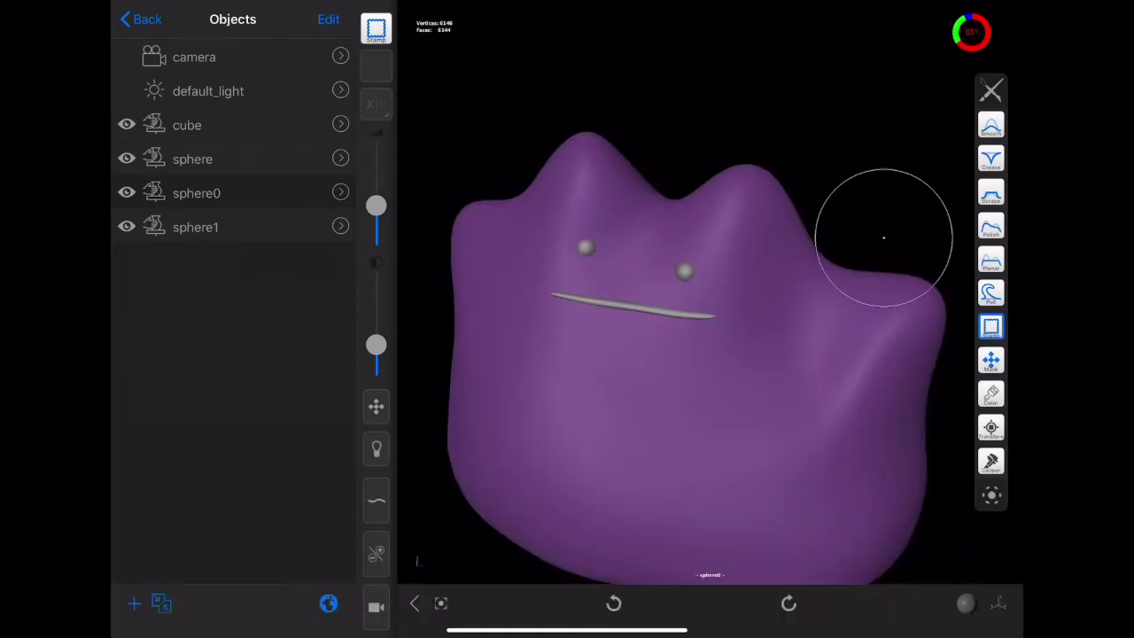
pyautogui.click(162, 603)
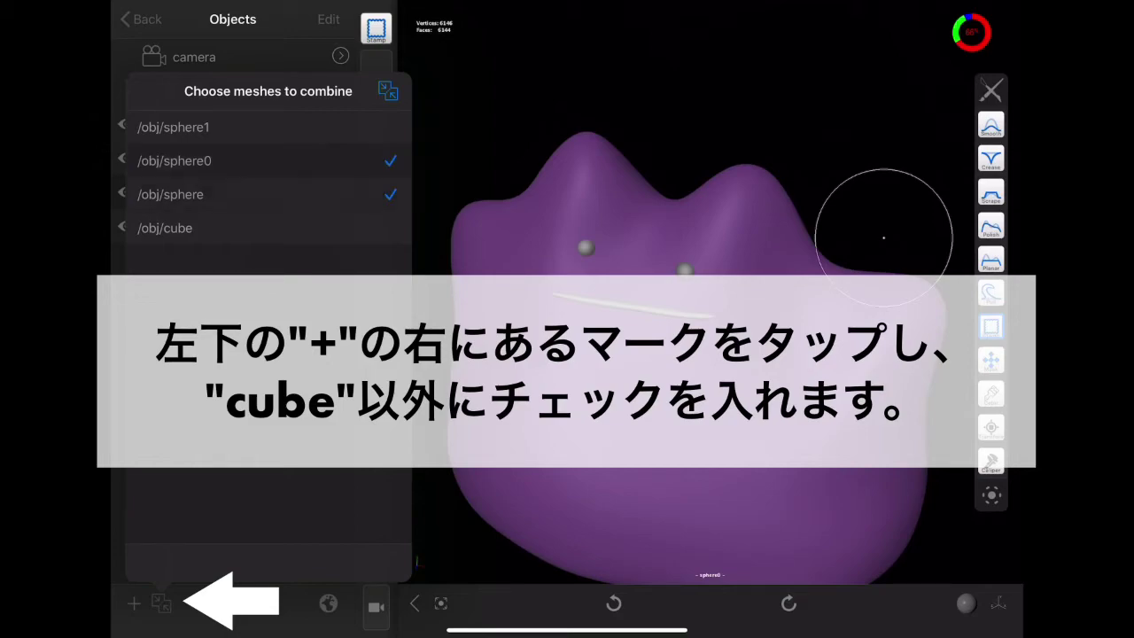
# Merge the eyes and mouth into sphere1_combined, toggling its visibility to check the result.
pyautogui.click(387, 90)
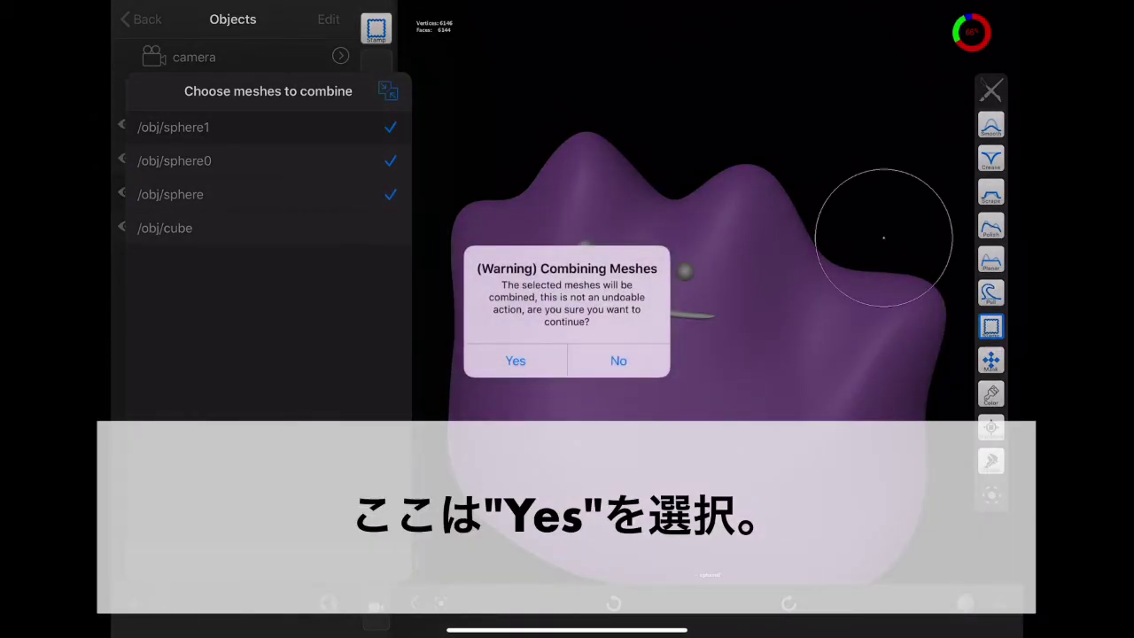
pyautogui.click(516, 361)
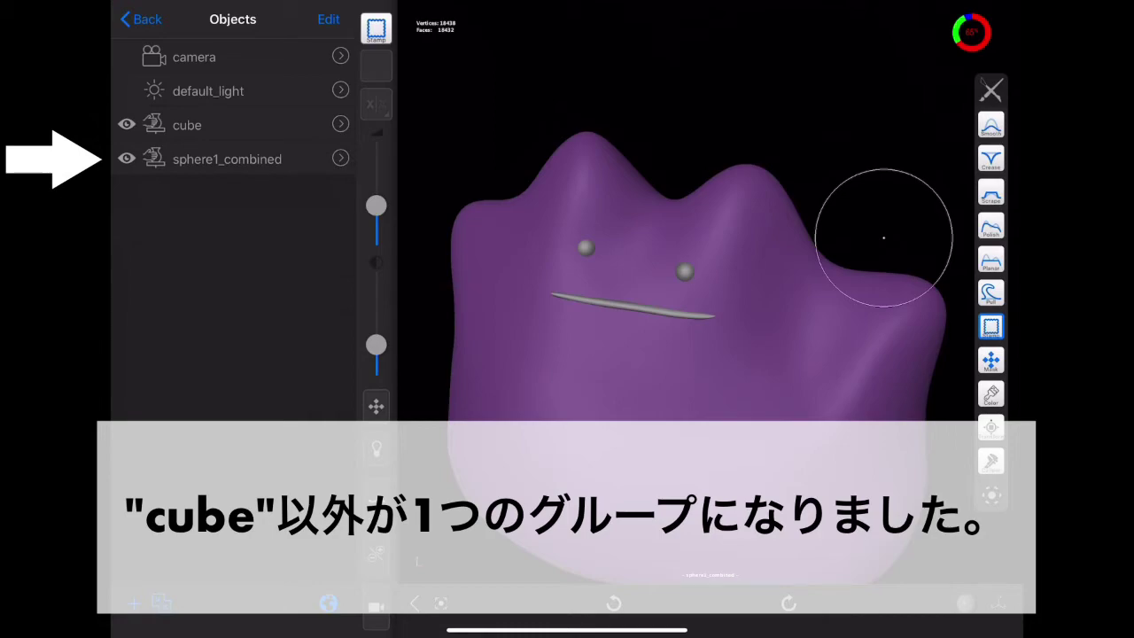
pyautogui.click(127, 159)
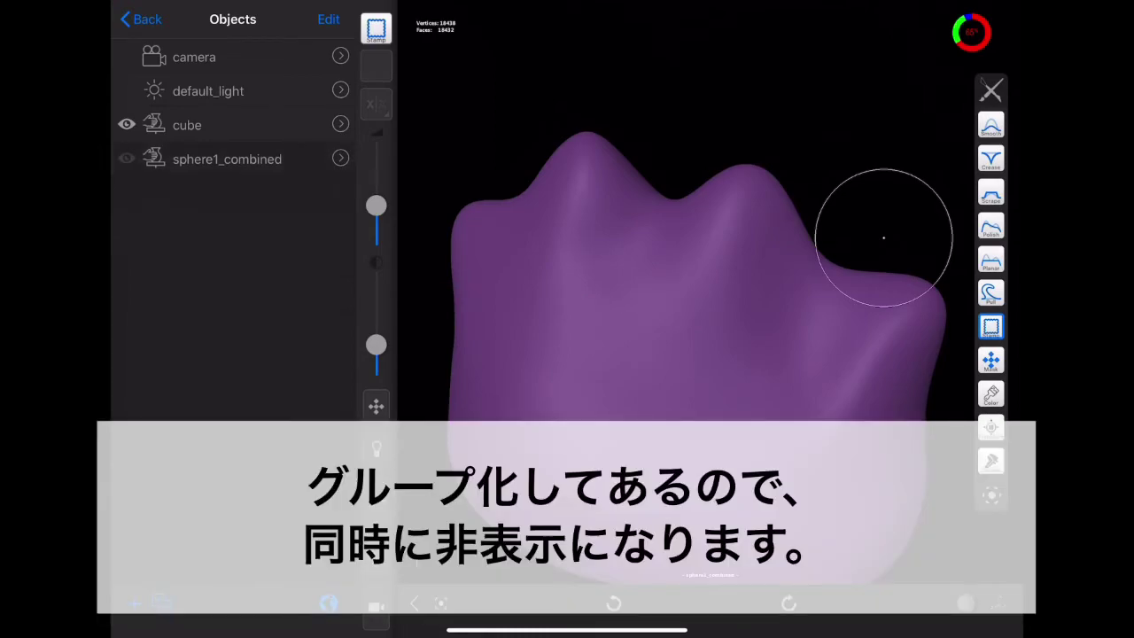
pyautogui.click(126, 158)
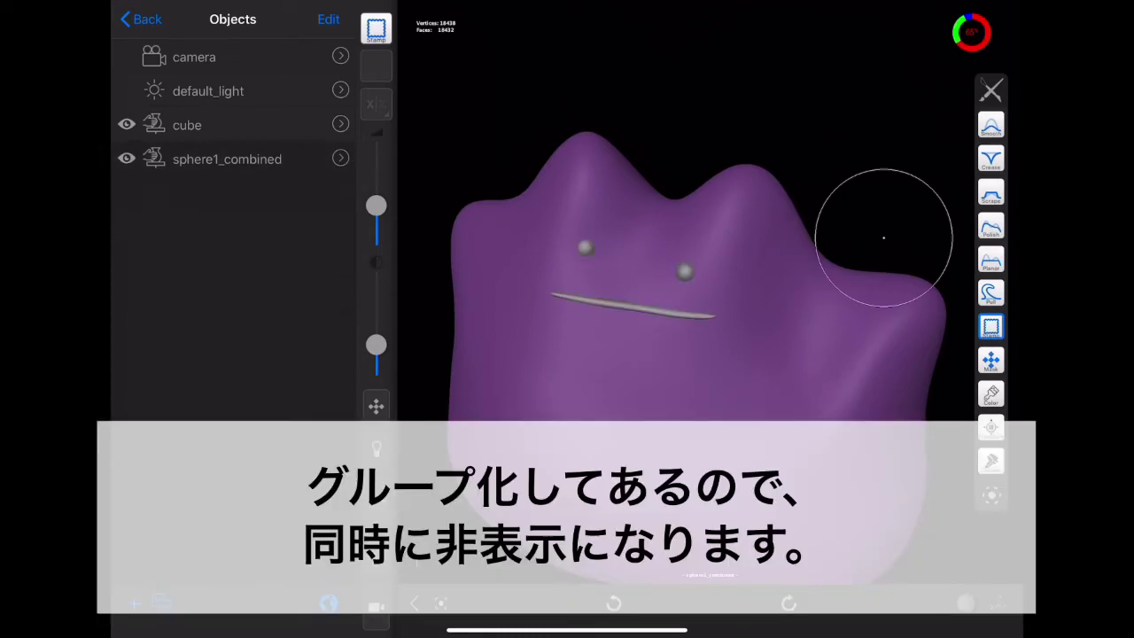
pyautogui.click(140, 19)
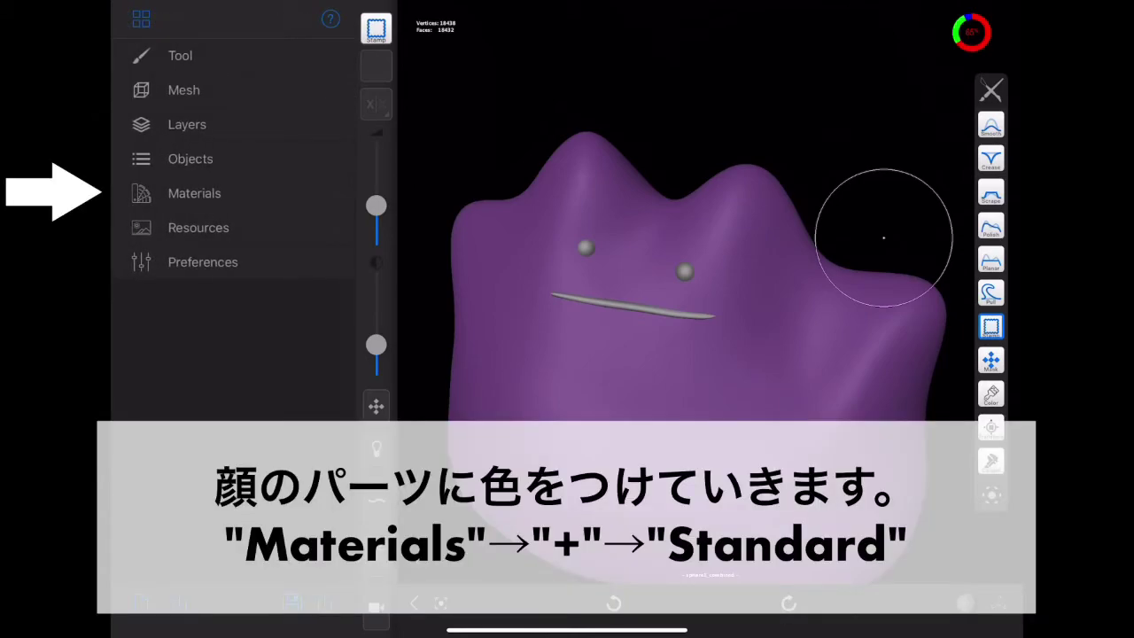
# Create a new Standard material with a plain near-black dark-grey base colour.
pyautogui.click(194, 193)
pyautogui.click(331, 19)
pyautogui.click(331, 109)
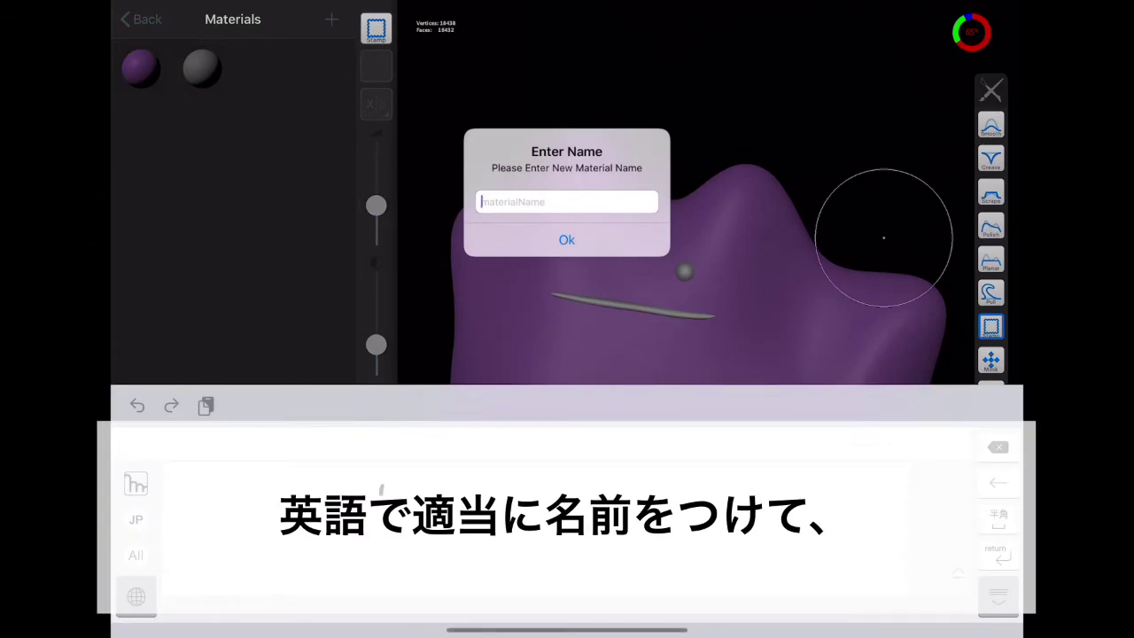
pyautogui.write('q')
pyautogui.click(566, 239)
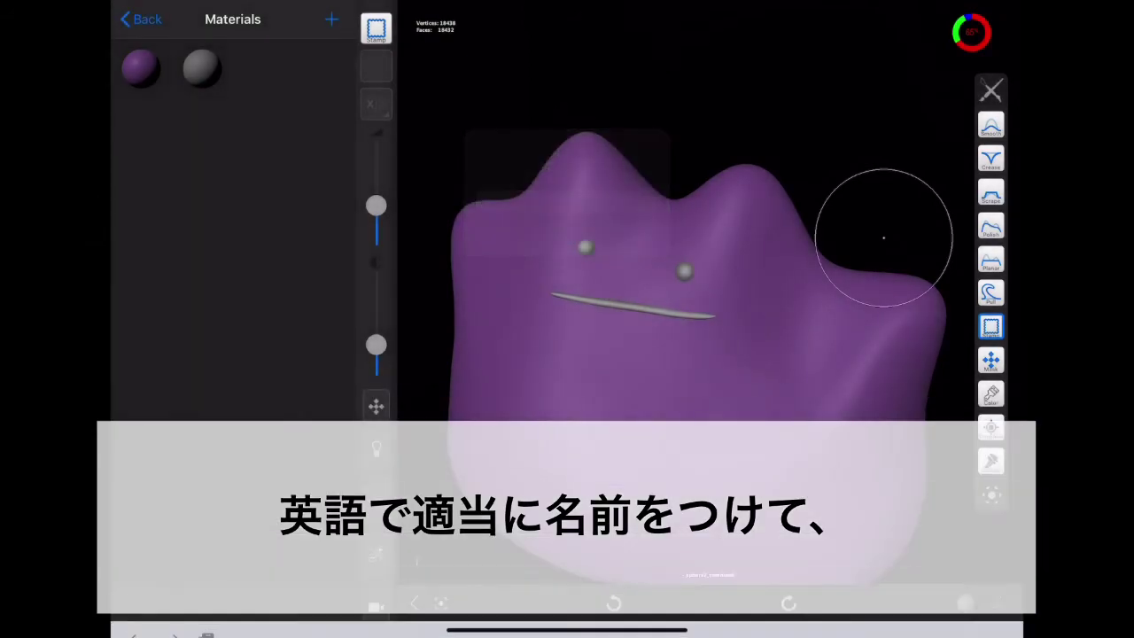
pyautogui.click(202, 67)
pyautogui.click(309, 204)
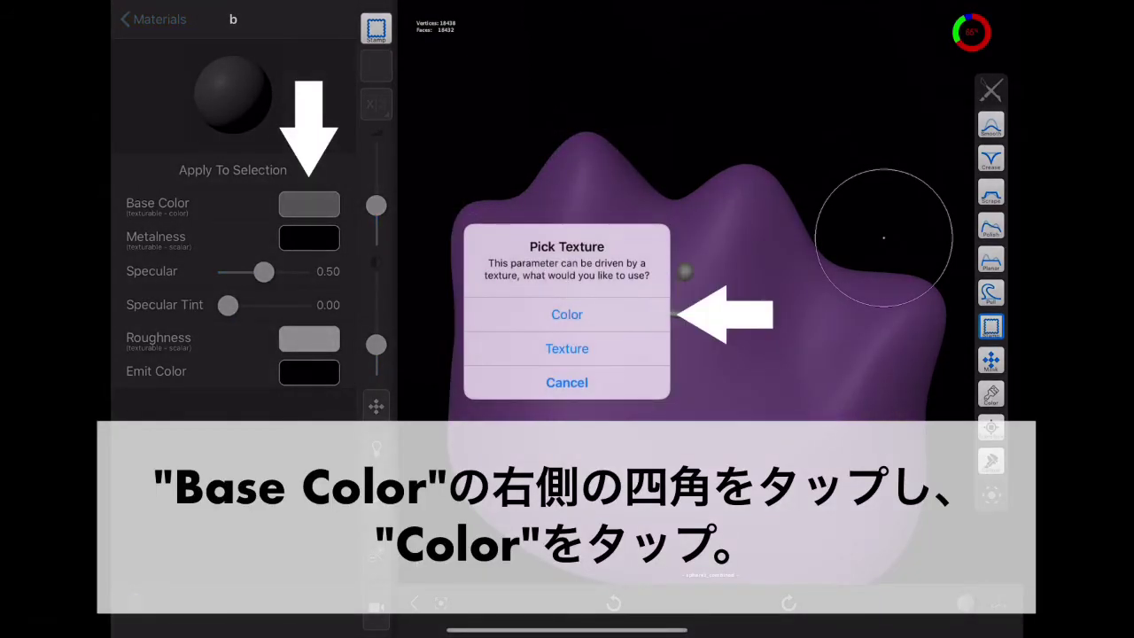
pyautogui.click(567, 315)
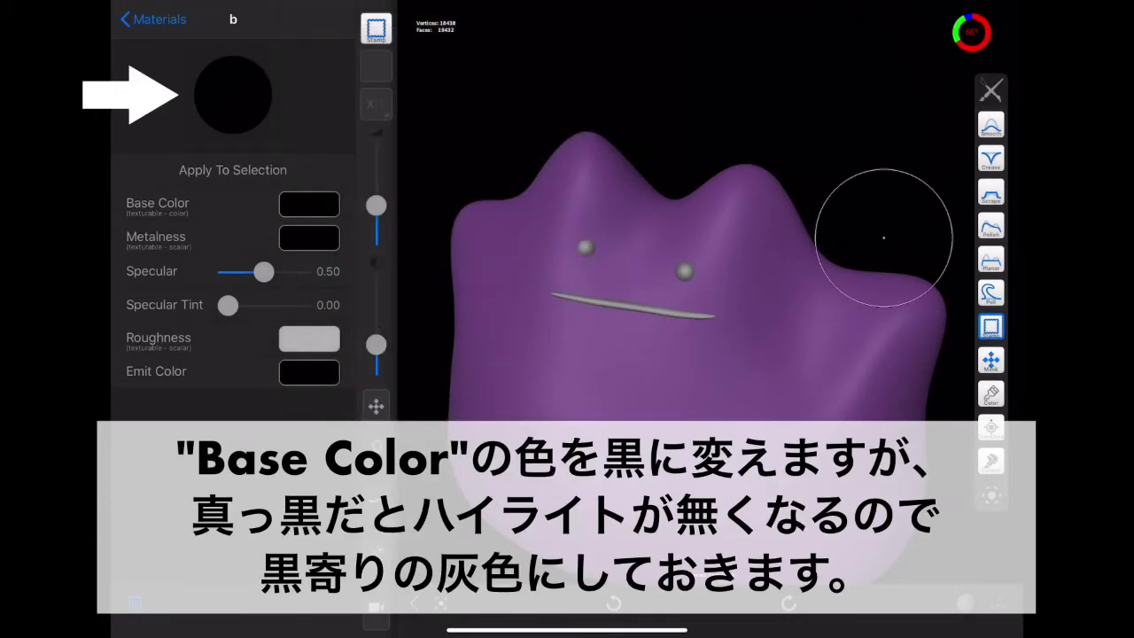
pyautogui.click(309, 204)
pyautogui.click(496, 313)
pyautogui.moveTo(422, 250); pyautogui.dragTo(421, 237)
pyautogui.click(153, 19)
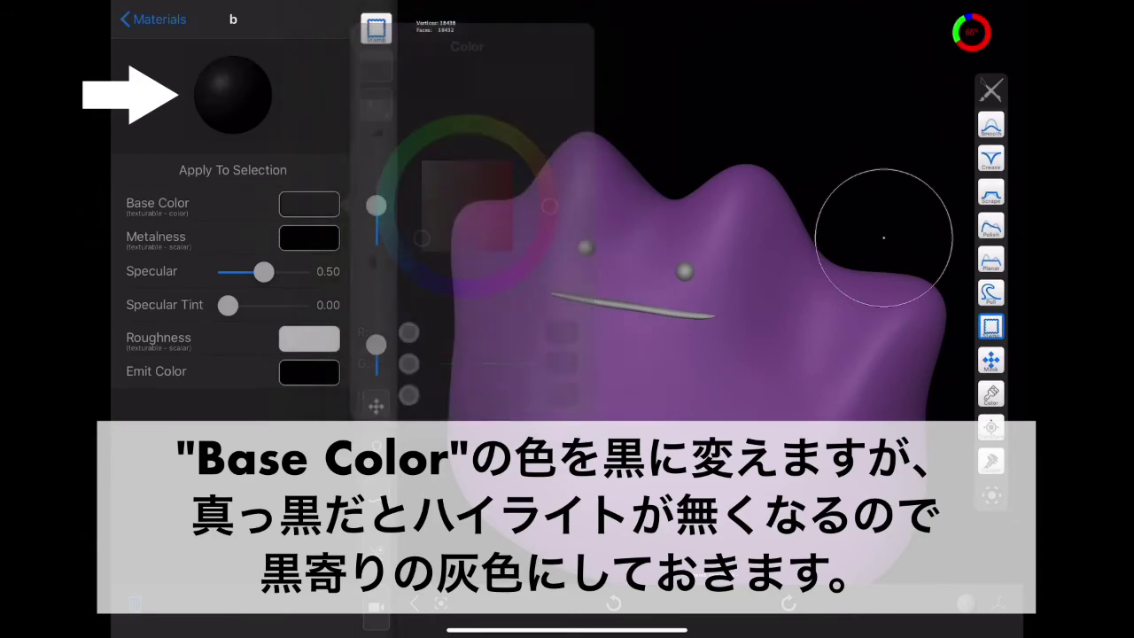
pyautogui.click(152, 19)
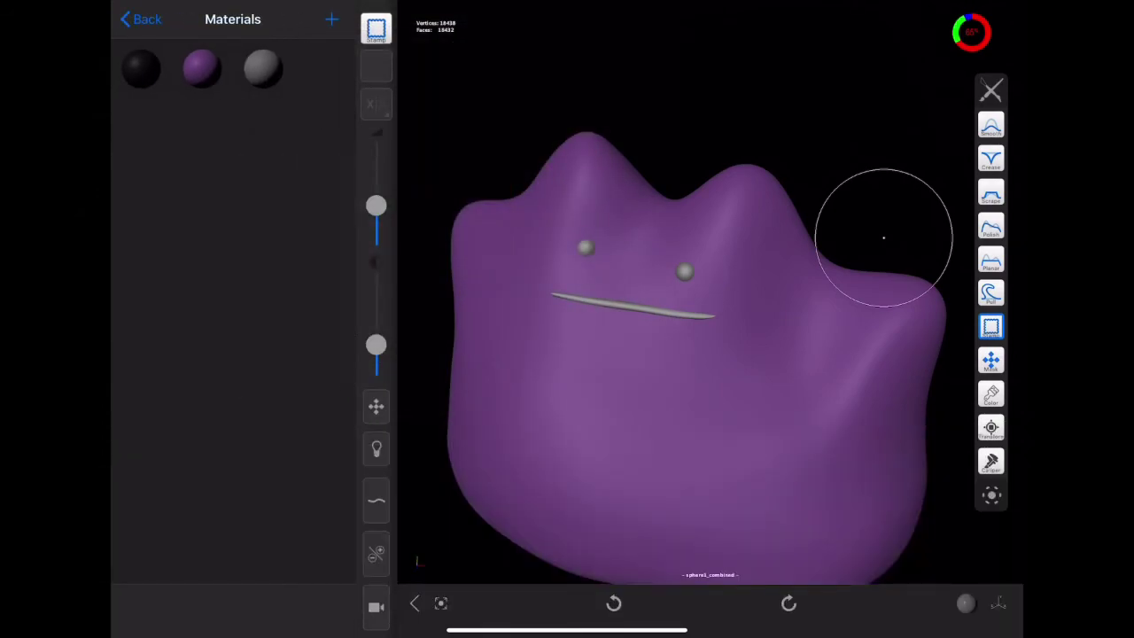
# Apply the near-black material to the eyes and mouth.
pyautogui.scroll(5, 682, 219)
pyautogui.moveTo(141, 69)
pyautogui.mouseDown()
pyautogui.moveTo(144, 138)
pyautogui.moveTo(611, 248)
pyautogui.mouseUp()
pyautogui.scroll(-5, 709, 266)
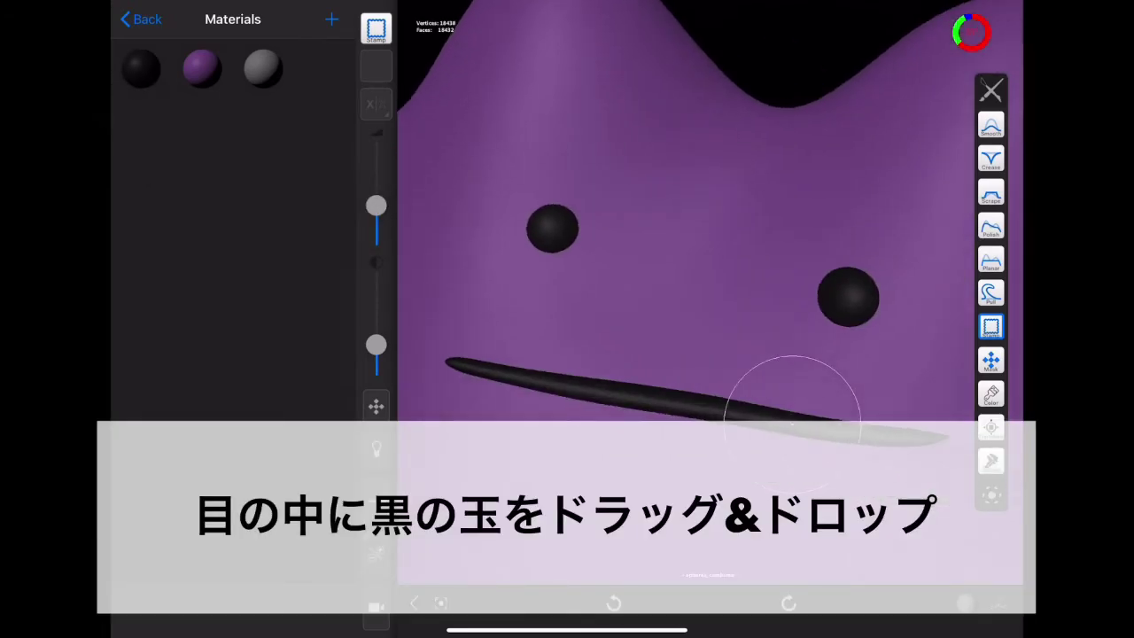
pyautogui.scroll(-5, 790, 423)
pyautogui.scroll(-3, 771, 405)
pyautogui.moveTo(858, 226)
pyautogui.mouseDown(button='middle')
pyautogui.moveTo(835, 203)
pyautogui.moveTo(868, 233)
pyautogui.moveTo(856, 342)
pyautogui.moveTo(824, 328)
pyautogui.moveTo(911, 346)
pyautogui.moveTo(865, 367)
pyautogui.moveTo(847, 405)
pyautogui.moveTo(807, 296)
pyautogui.moveTo(862, 304)
pyautogui.moveTo(759, 240)
pyautogui.moveTo(774, 245)
pyautogui.moveTo(770, 233)
pyautogui.moveTo(777, 269)
pyautogui.moveTo(738, 278)
pyautogui.moveTo(771, 301)
pyautogui.moveTo(752, 310)
pyautogui.moveTo(795, 320)
pyautogui.moveTo(791, 292)
pyautogui.moveTo(784, 354)
pyautogui.moveTo(910, 337)
pyautogui.mouseUp(button='middle')
pyautogui.scroll(3, 835, 203)
pyautogui.scroll(-3, 856, 215)
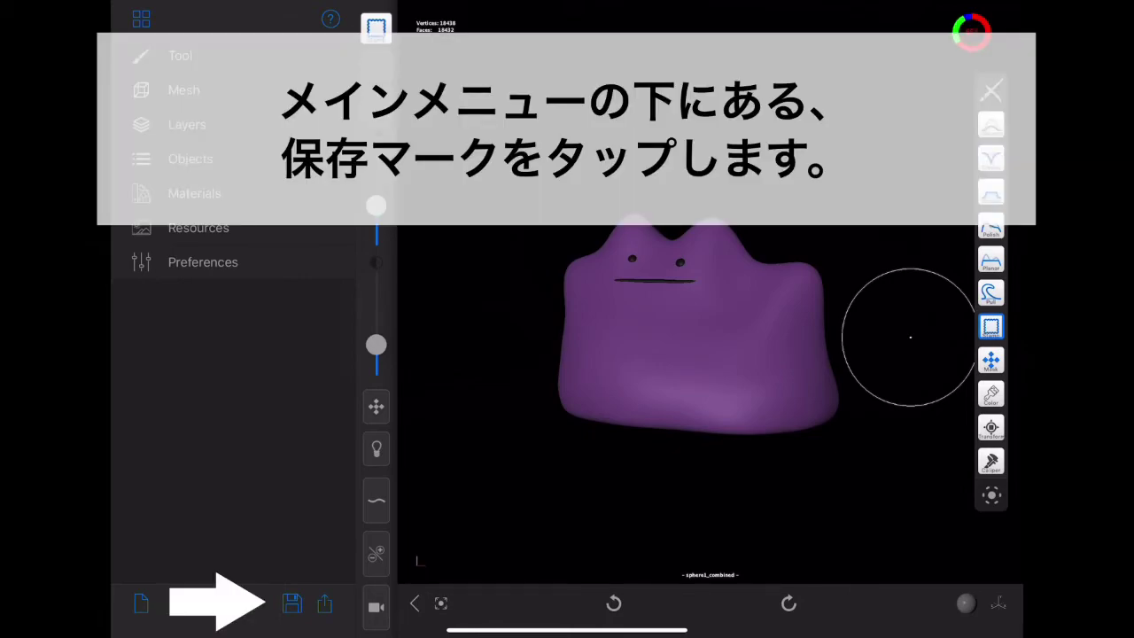
# Save the scene under the new name 'metamon' using Save As.
pyautogui.click(291, 603)
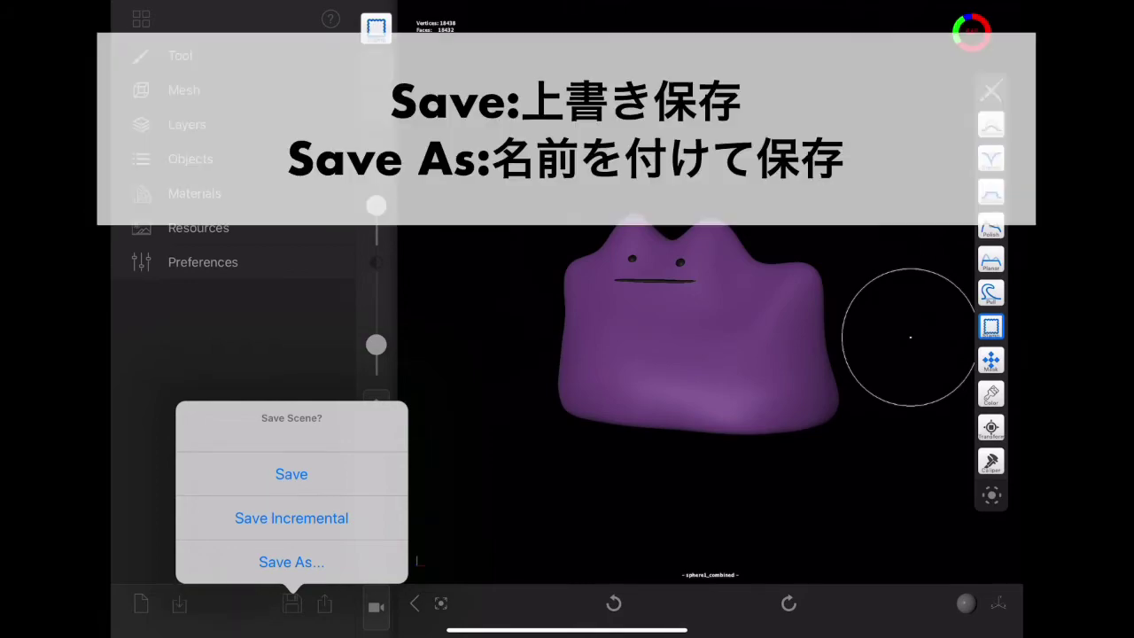
pyautogui.click(291, 561)
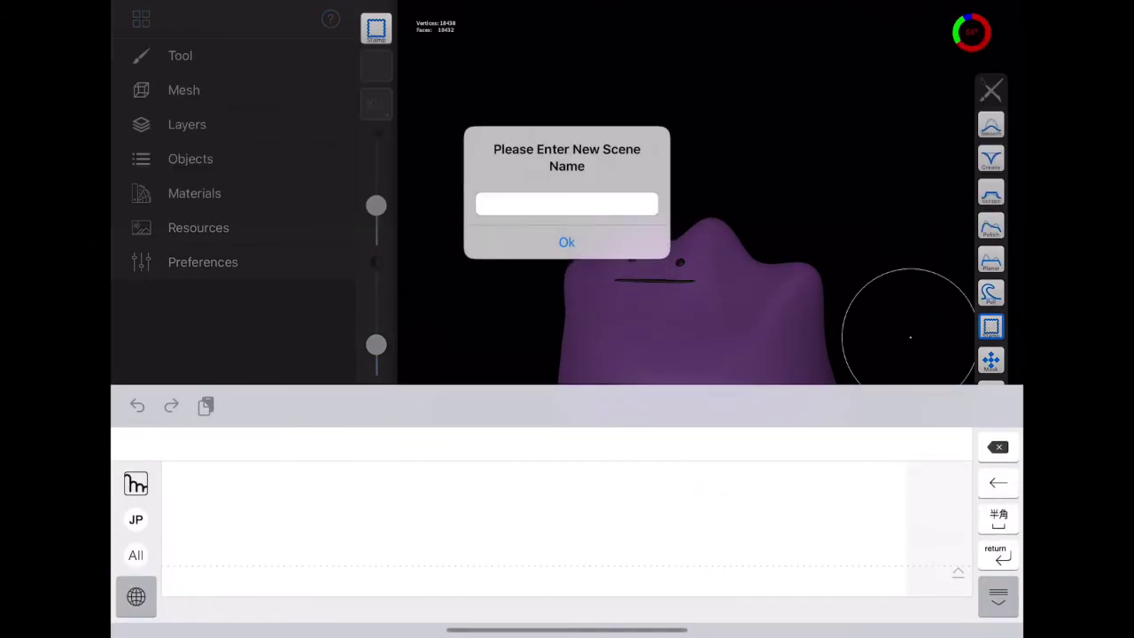
pyautogui.moveTo(363, 486); pyautogui.dragTo(322, 551)
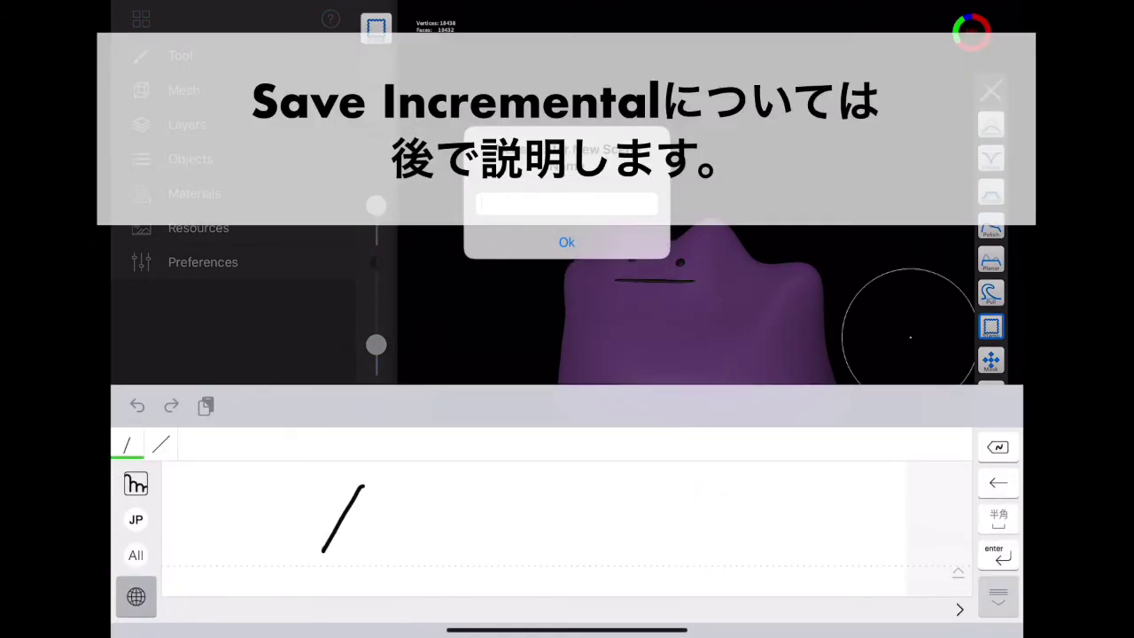
pyautogui.press('BackSpace')
pyautogui.moveTo(395, 529); pyautogui.dragTo(420, 539)
pyautogui.moveTo(452, 493)
pyautogui.mouseDown()
pyautogui.moveTo(455, 542)
pyautogui.moveTo(496, 542)
pyautogui.moveTo(531, 515)
pyautogui.moveTo(544, 538)
pyautogui.moveTo(588, 523)
pyautogui.mouseUp()
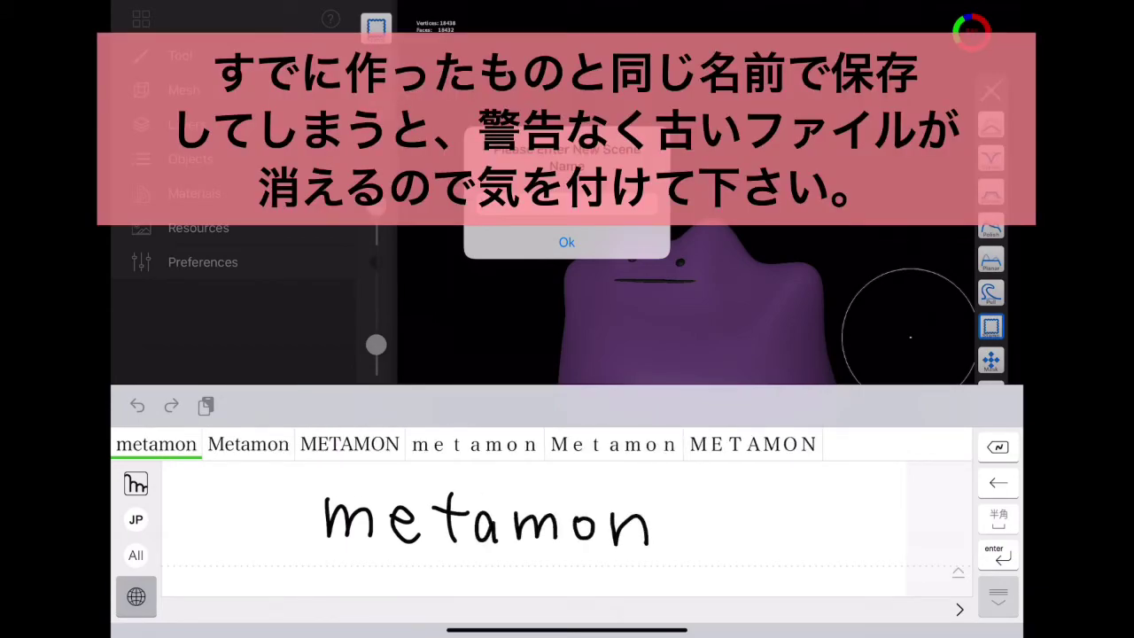
pyautogui.click(156, 443)
pyautogui.click(566, 242)
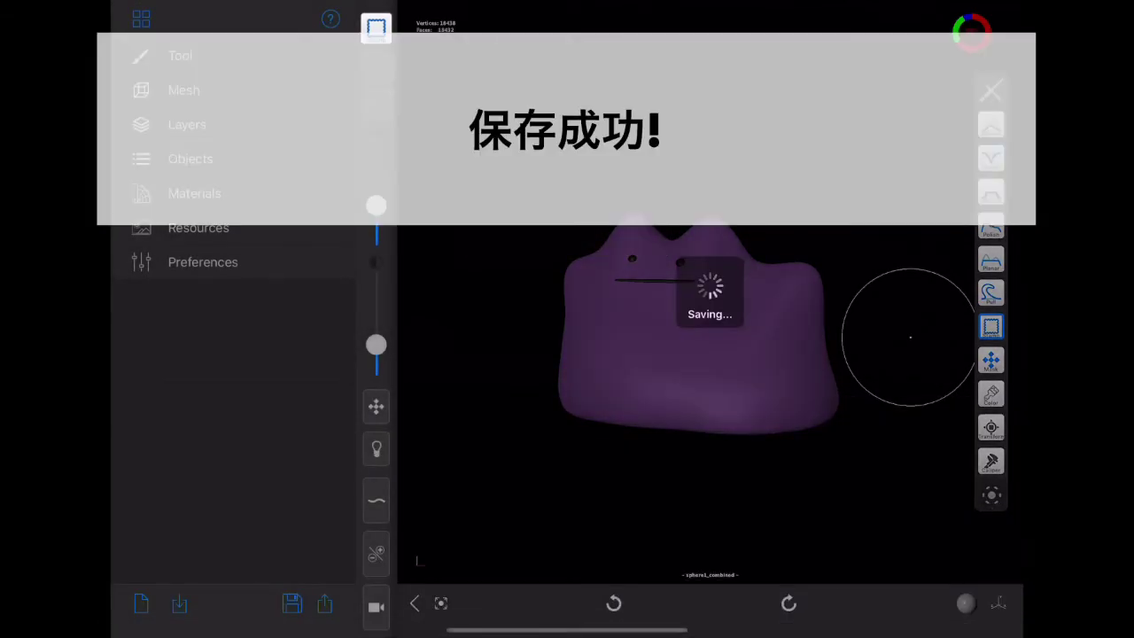
pyautogui.click(566, 342)
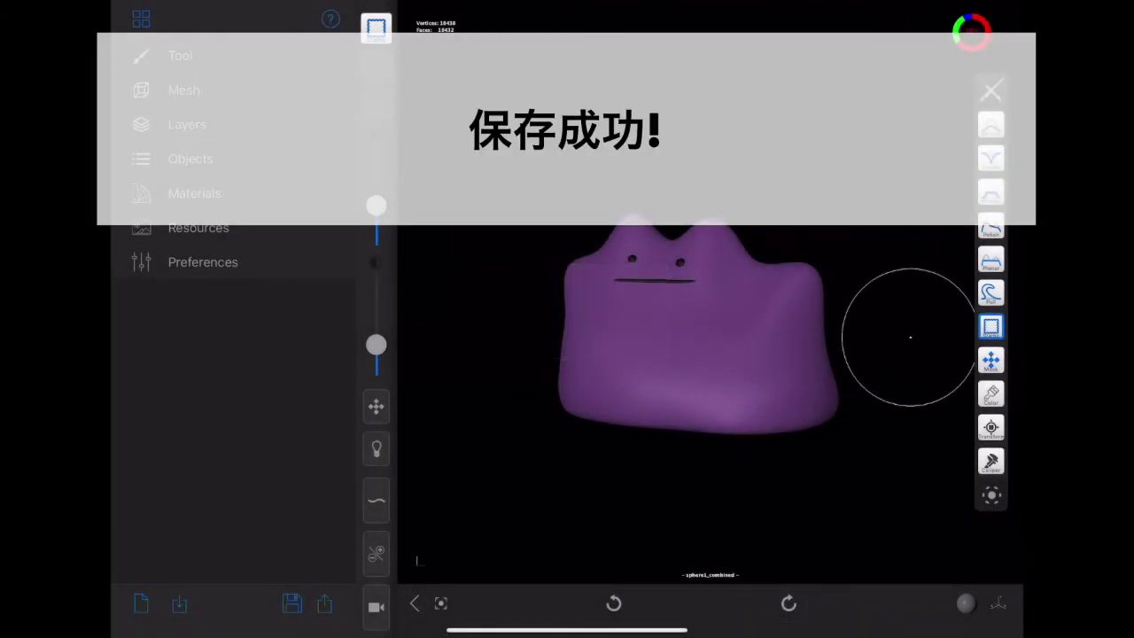
pyautogui.moveTo(912, 215); pyautogui.dragTo(883, 213)
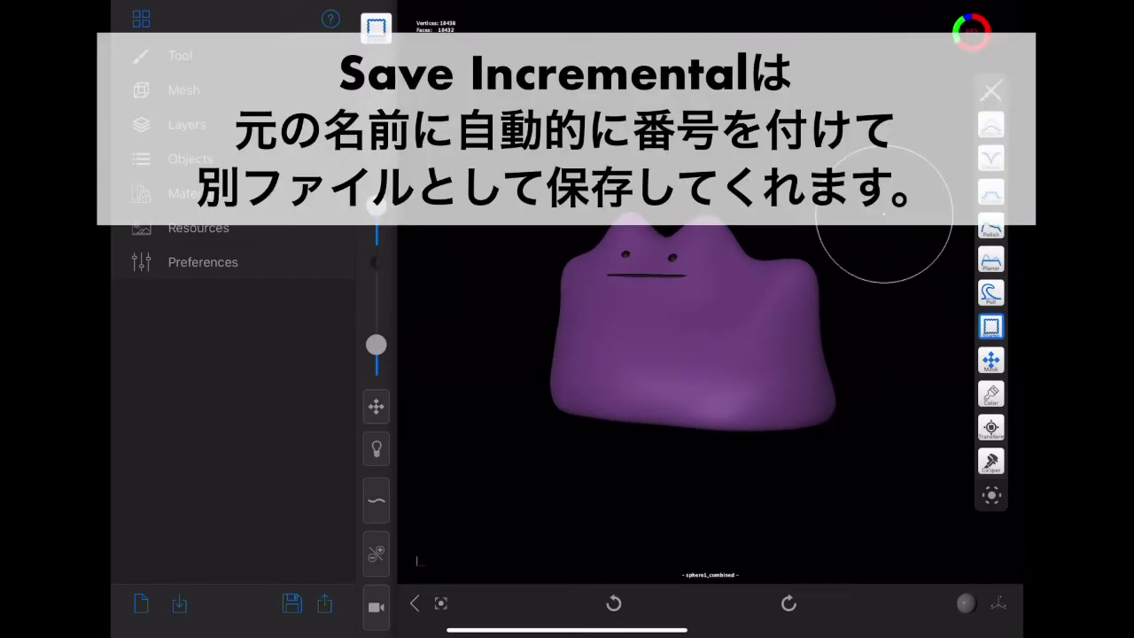
# Create a light-blue material named C and apply it to the body.
pyautogui.click(184, 193)
pyautogui.click(331, 18)
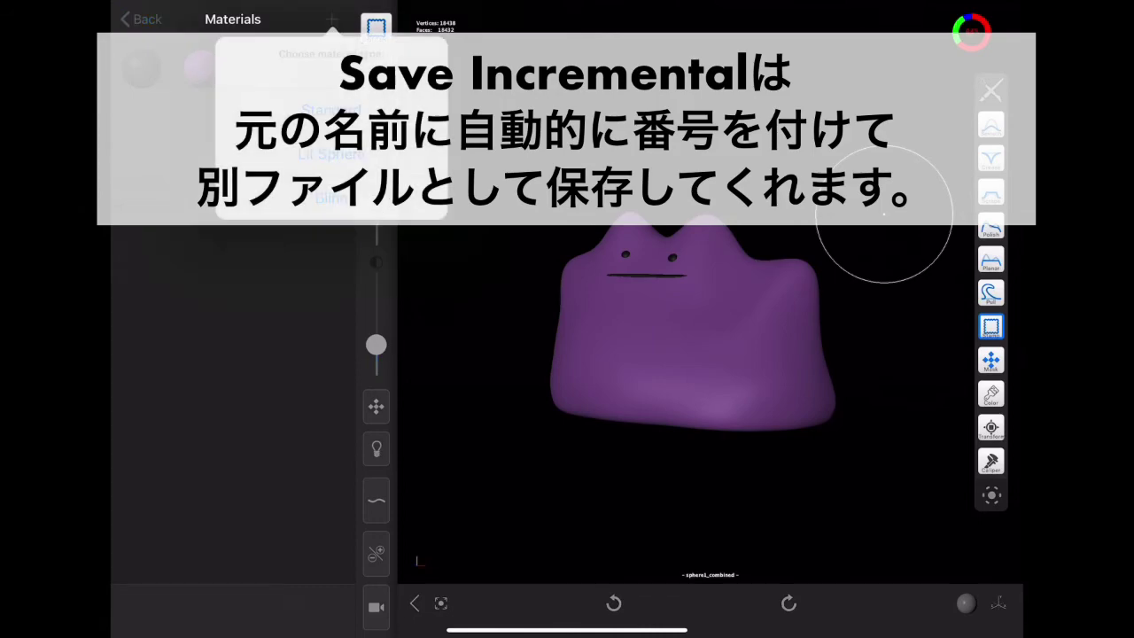
pyautogui.click(331, 124)
pyautogui.write('C')
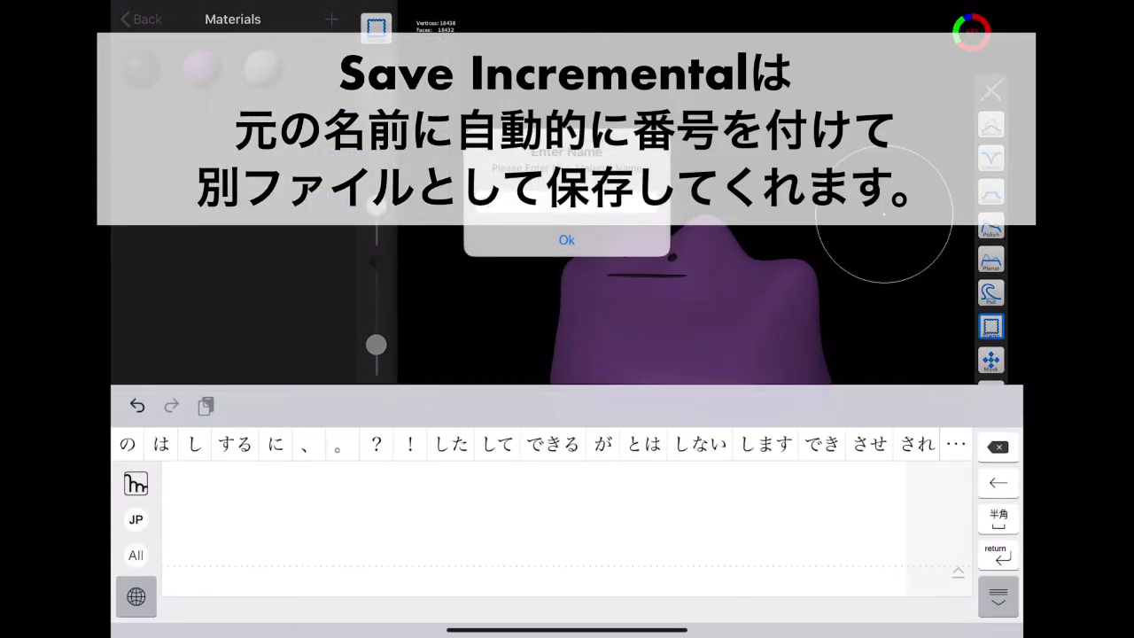
pyautogui.click(567, 240)
pyautogui.click(309, 202)
pyautogui.moveTo(549, 208)
pyautogui.mouseDown()
pyautogui.moveTo(416, 150)
pyautogui.moveTo(388, 232)
pyautogui.mouseUp()
pyautogui.click(142, 18)
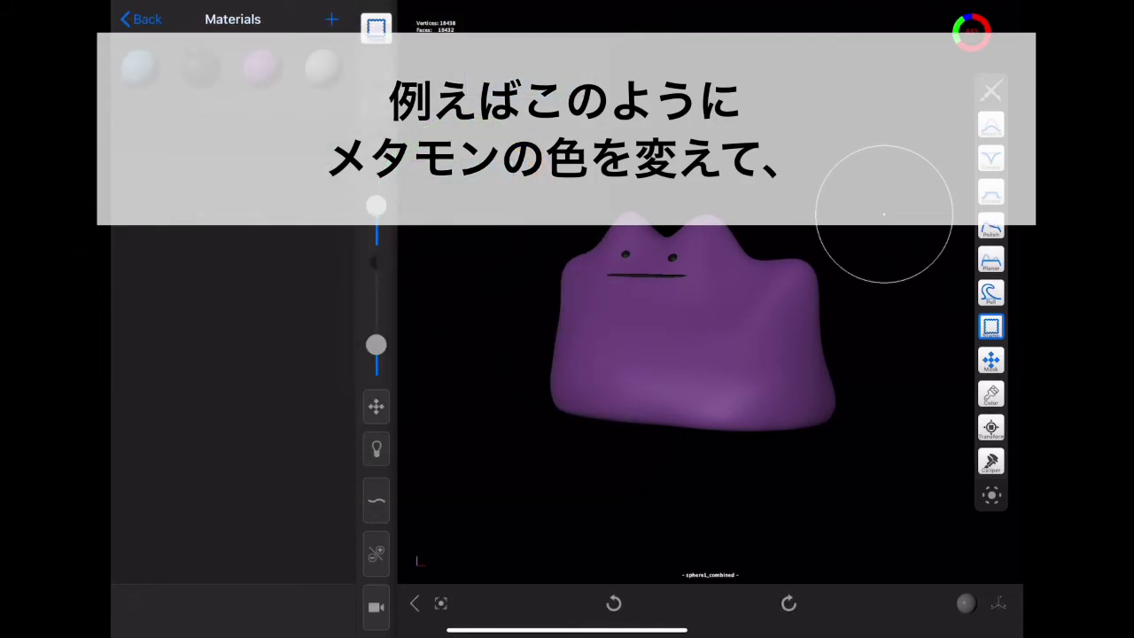
pyautogui.moveTo(139, 66); pyautogui.dragTo(620, 354)
pyautogui.moveTo(835, 286); pyautogui.dragTo(859, 319)
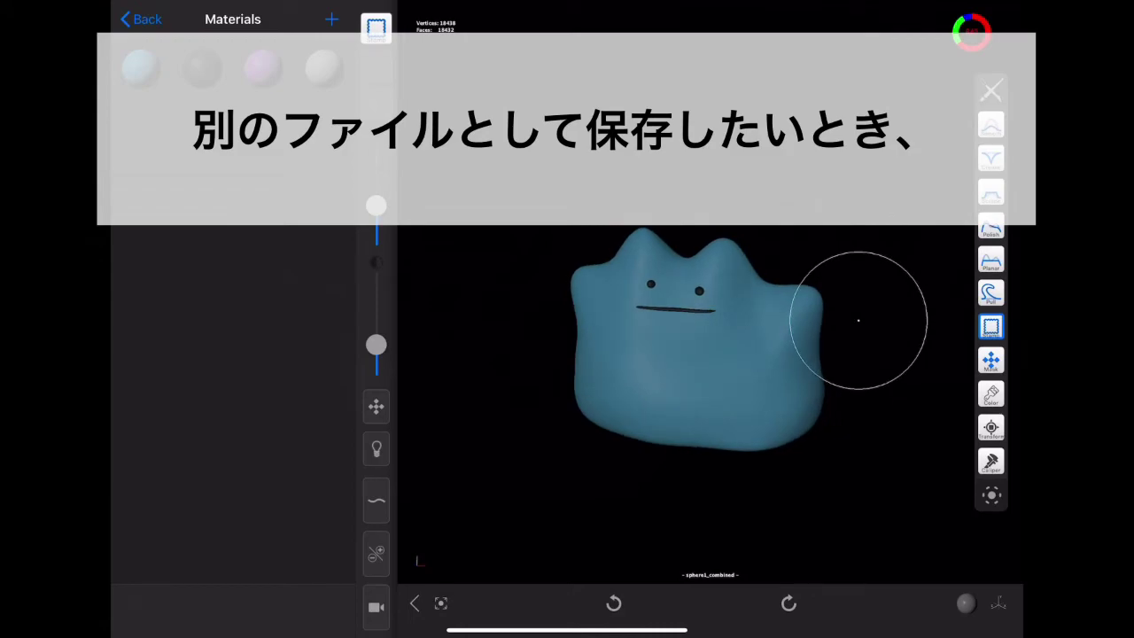
pyautogui.click(142, 18)
# Save a numbered incremental copy of the blue scene and return to the file gallery.
pyautogui.click(292, 603)
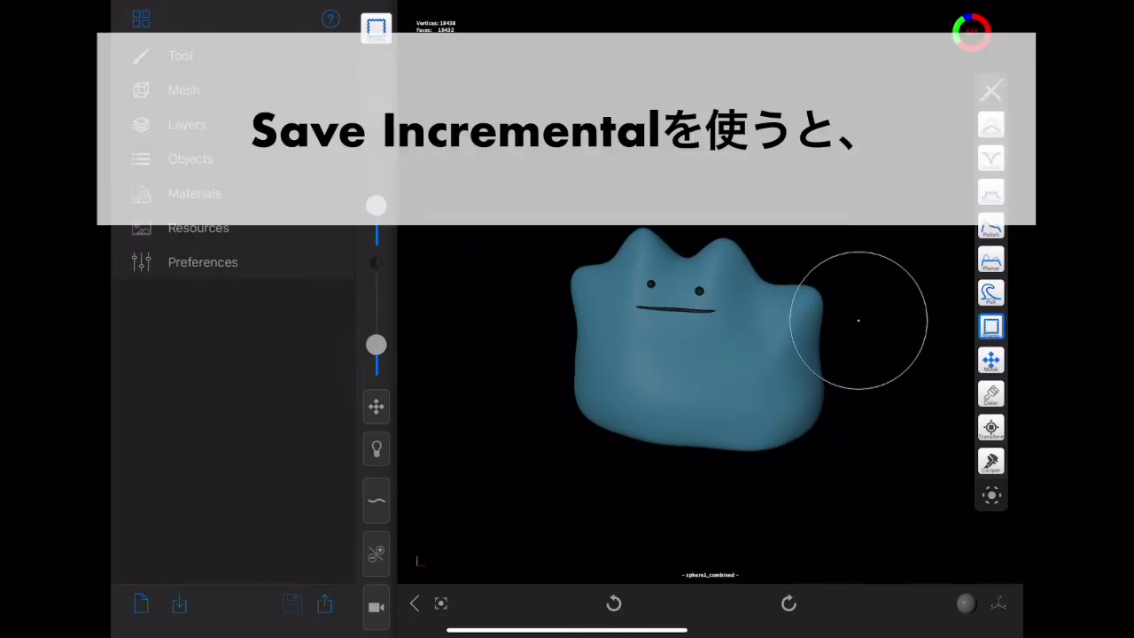
pyautogui.click(291, 518)
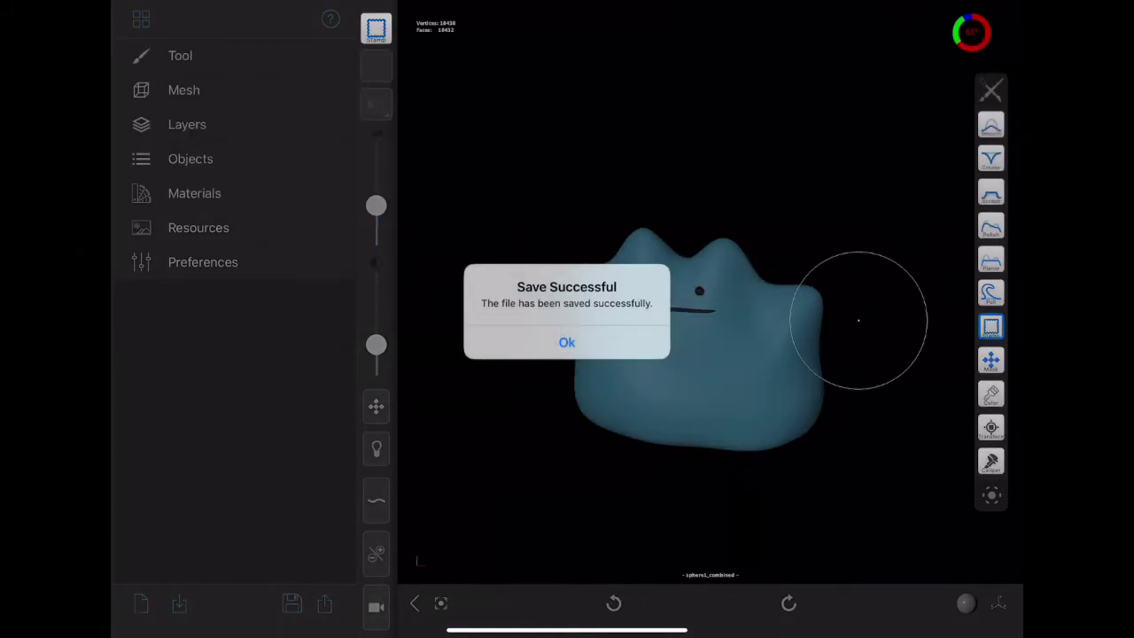
pyautogui.click(566, 342)
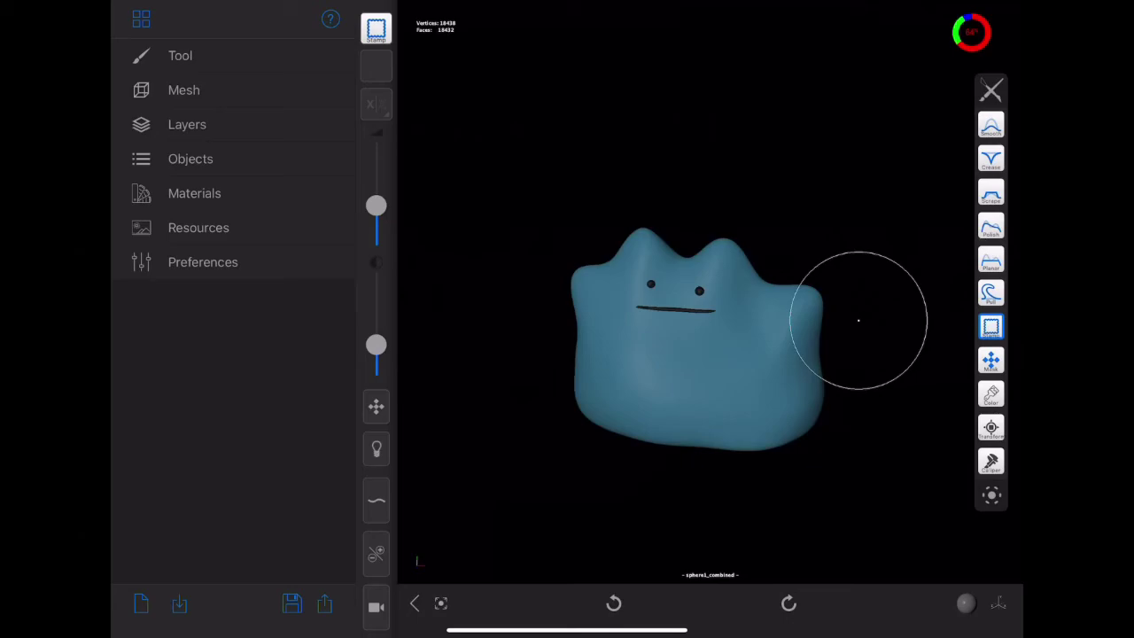
pyautogui.click(141, 603)
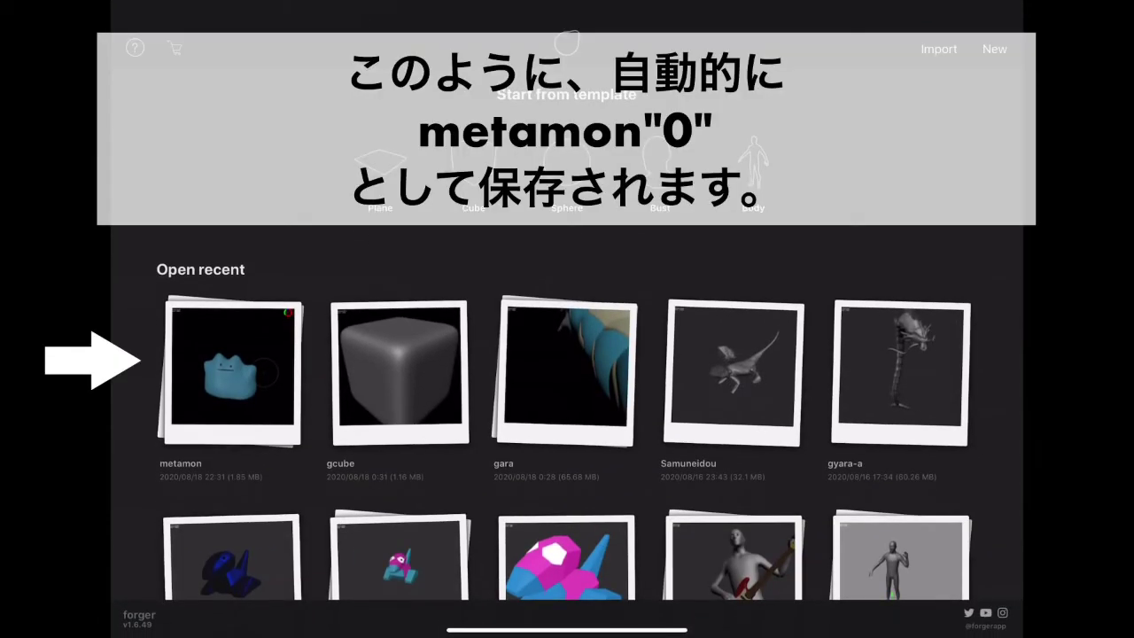
# Reopen the original purple 'metamon' version from the scene's saved versions.
pyautogui.click(232, 372)
pyautogui.scroll(-1, 567, 321)
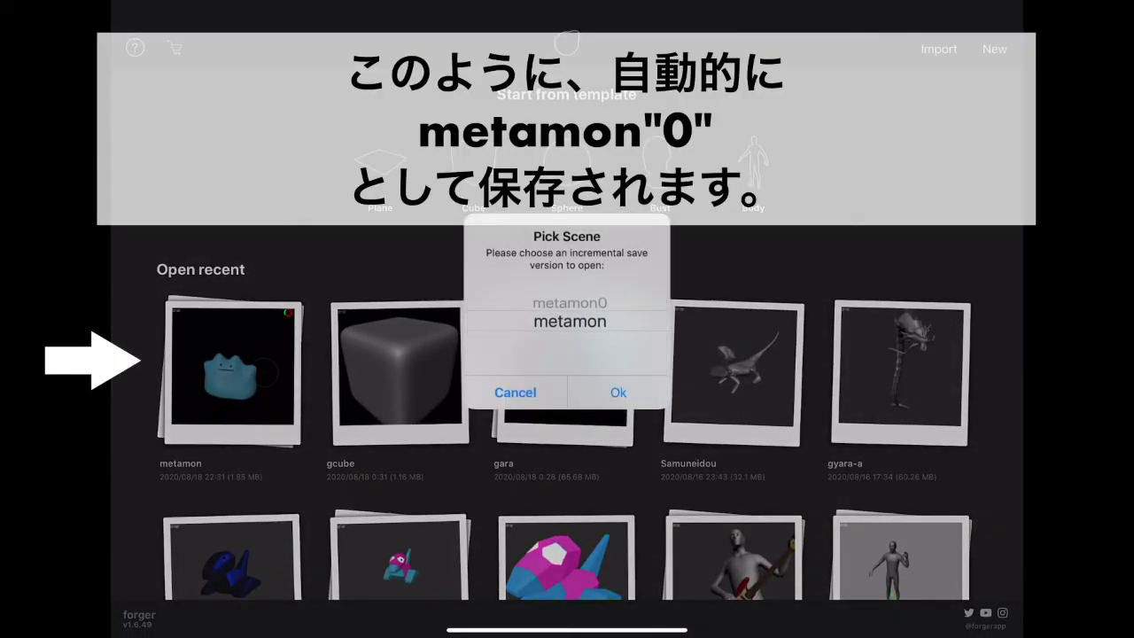
pyautogui.scroll(1, 567, 321)
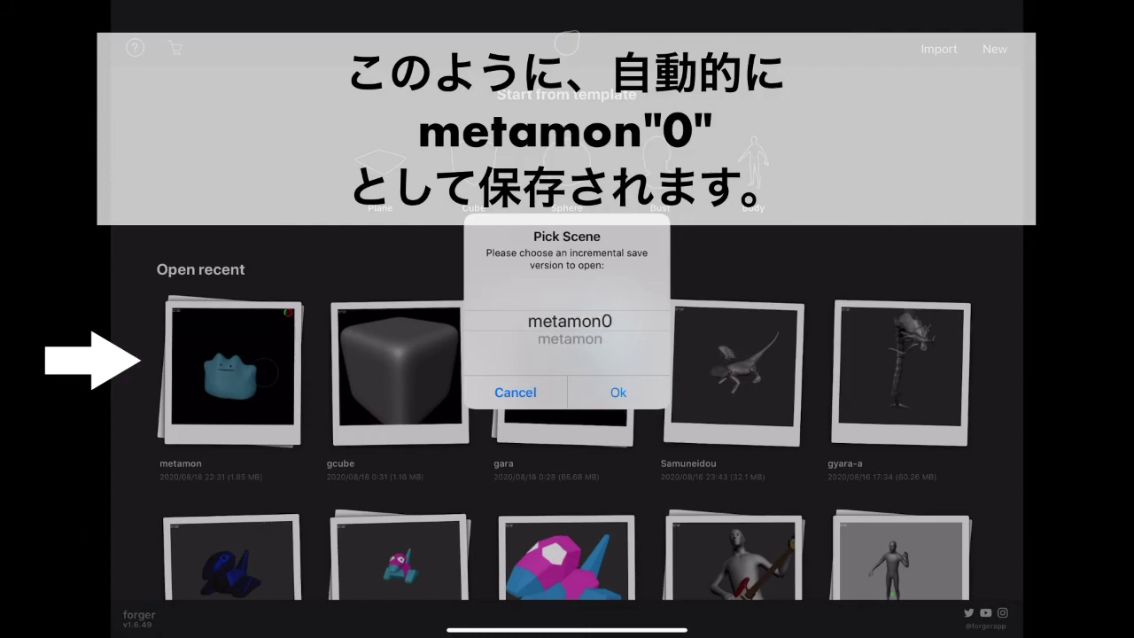
pyautogui.scroll(-1, 566, 321)
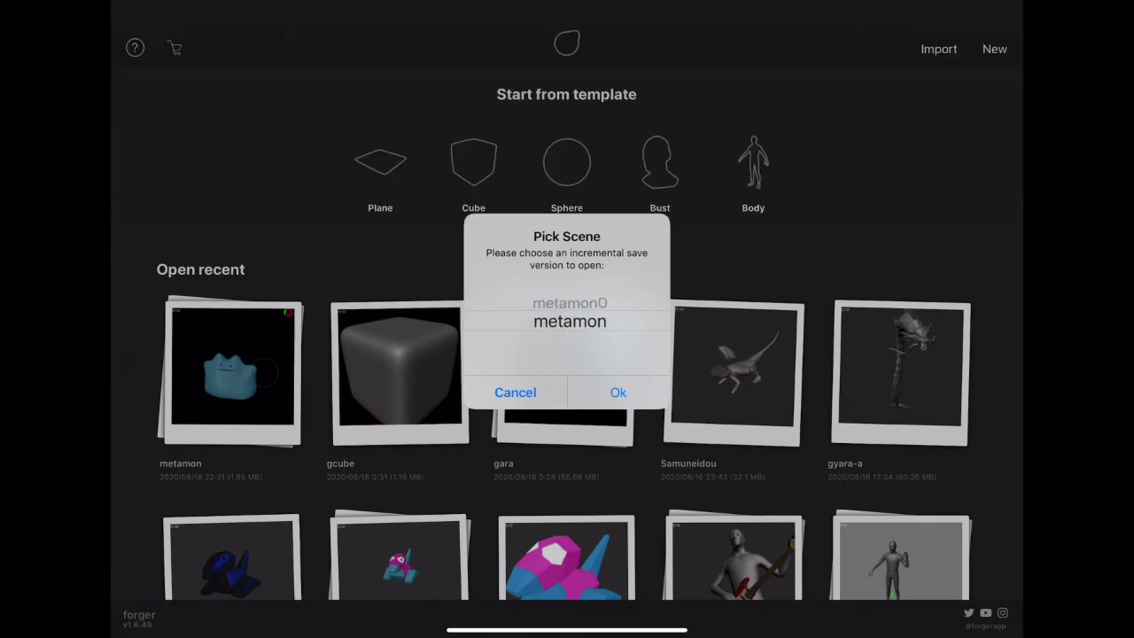
pyautogui.click(617, 391)
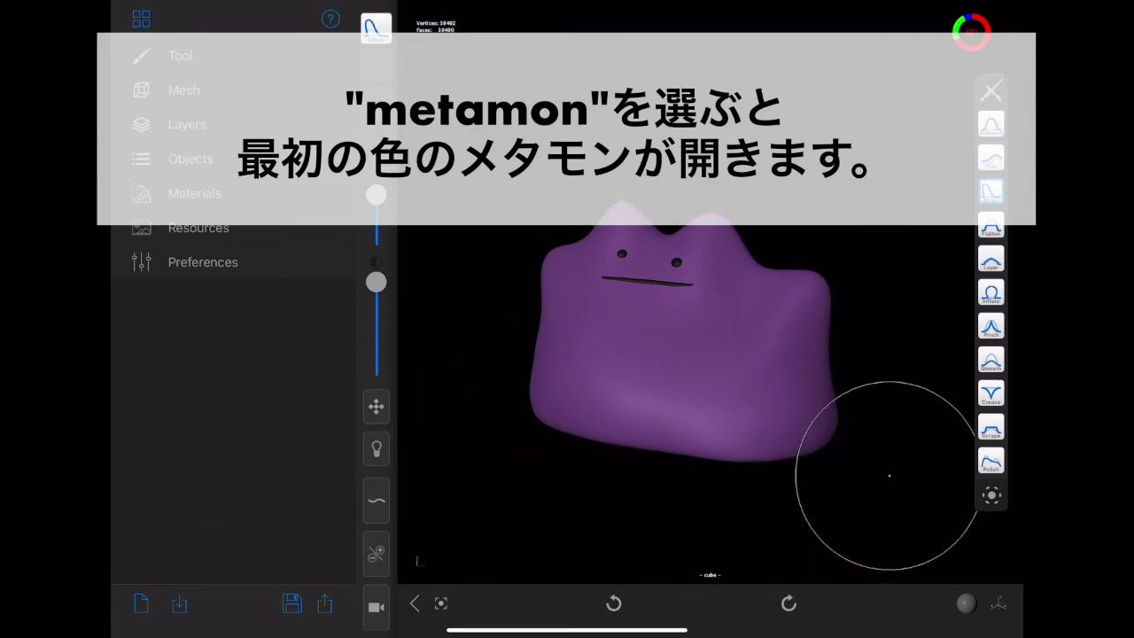
pyautogui.click(966, 603)
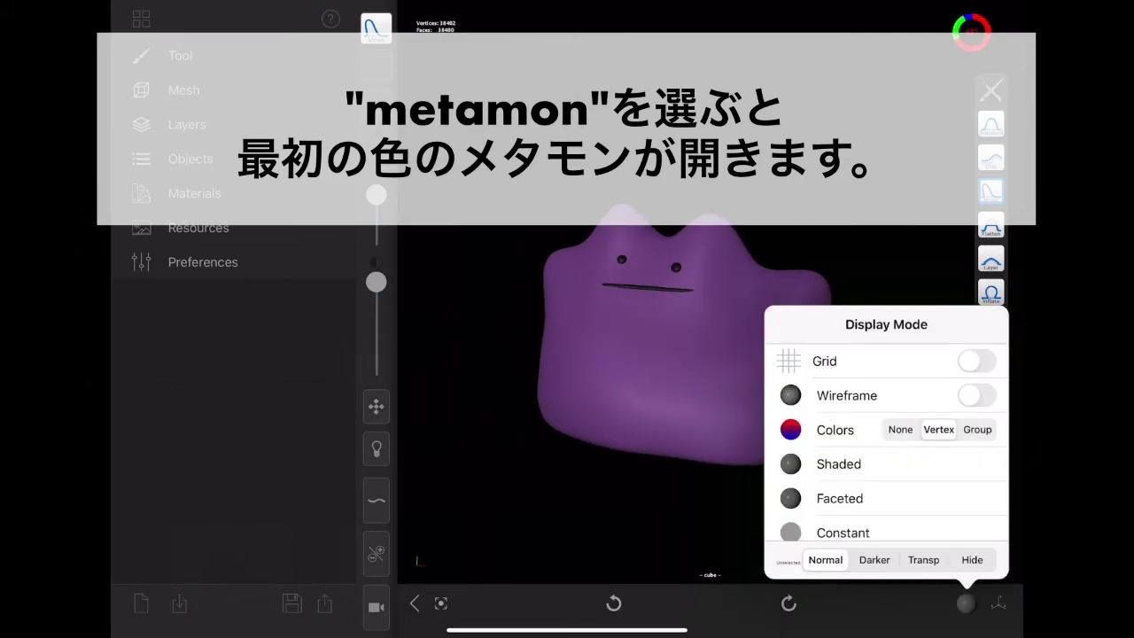
# Turn on the wireframe display on the purple Ditto model.
pyautogui.click(976, 395)
pyautogui.click(886, 481)
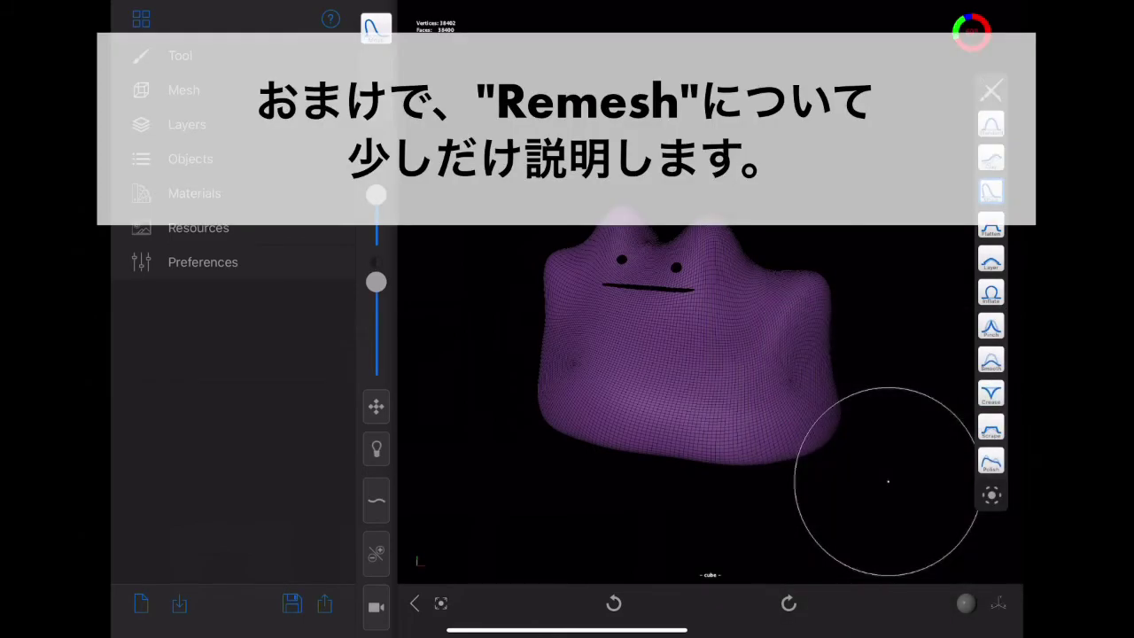
pyautogui.scroll(3, 837, 458)
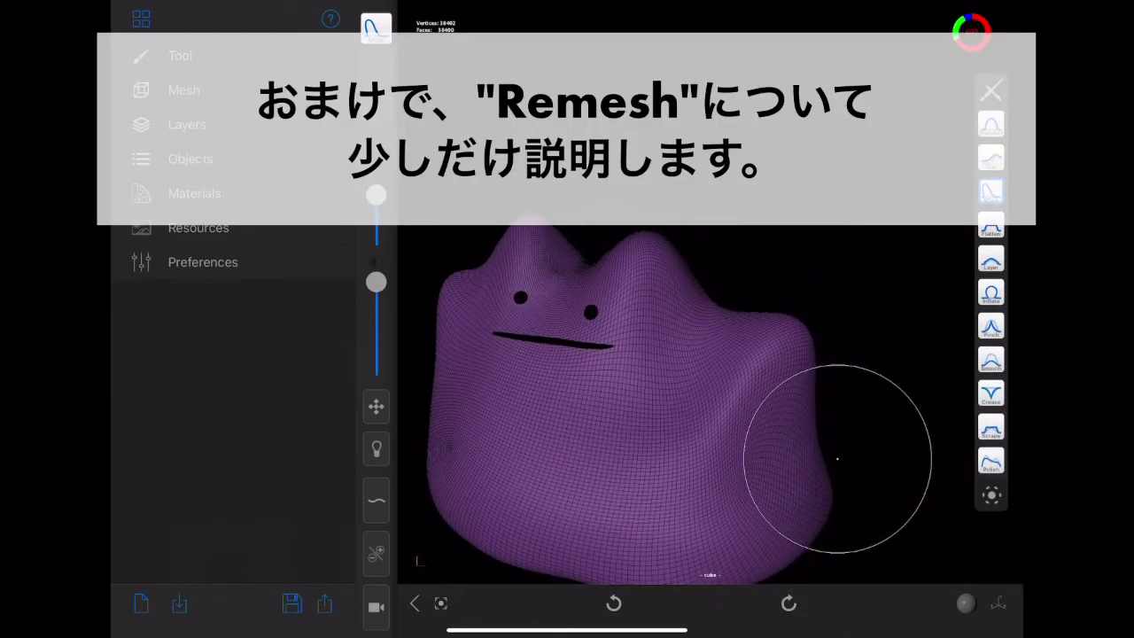
# Pull the Ditto's right side up into a tall, stretched lump with the Move brush.
pyautogui.moveTo(837, 458)
pyautogui.mouseDown()
pyautogui.moveTo(784, 40)
pyautogui.moveTo(860, 127)
pyautogui.moveTo(898, 56)
pyautogui.moveTo(683, 57)
pyautogui.moveTo(831, 144)
pyautogui.moveTo(868, 186)
pyautogui.moveTo(903, 120)
pyautogui.moveTo(986, 63)
pyautogui.moveTo(917, 65)
pyautogui.mouseUp()
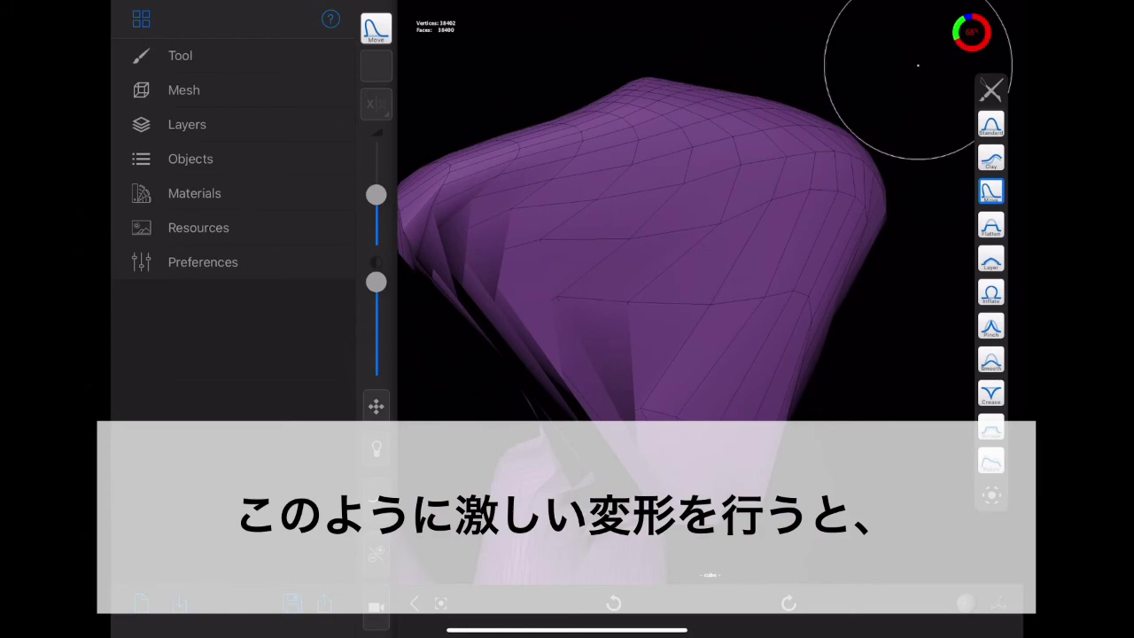
pyautogui.scroll(-5, 917, 65)
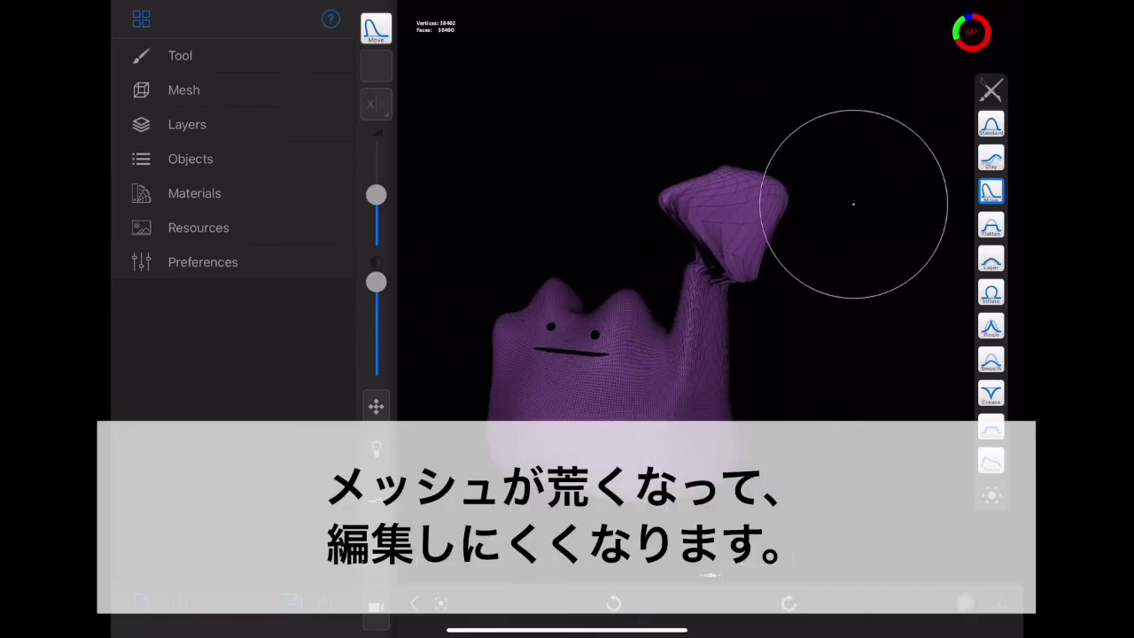
pyautogui.scroll(2, 853, 204)
pyautogui.scroll(2, 853, 203)
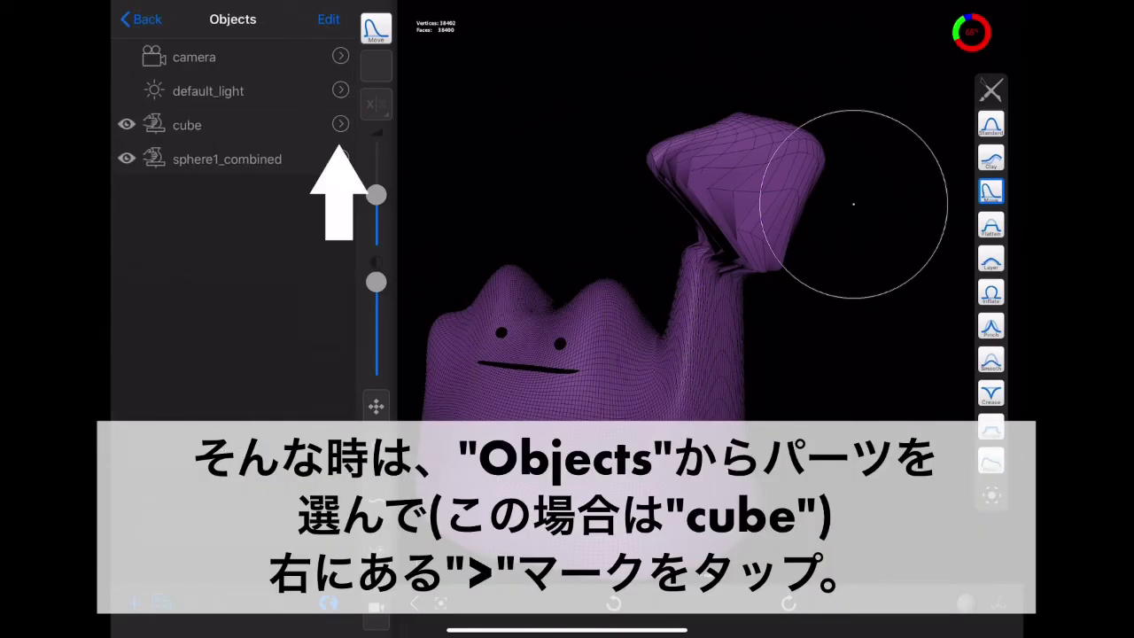
# Remesh the cube object at its default resolution of 64.
pyautogui.click(340, 124)
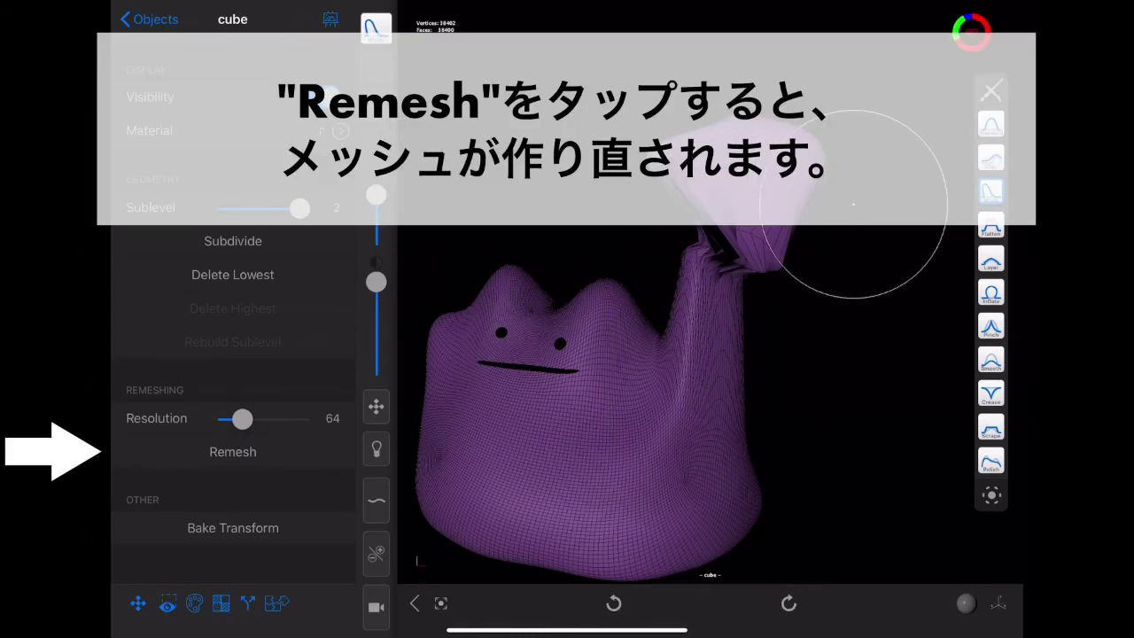
pyautogui.click(233, 451)
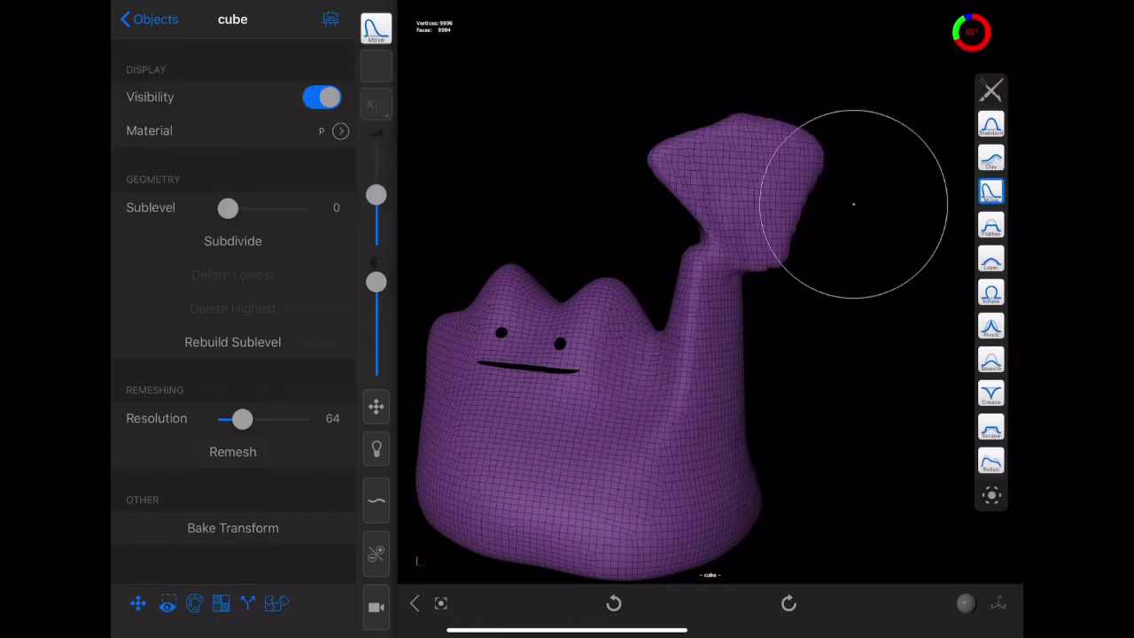
pyautogui.moveTo(853, 203)
pyautogui.mouseDown()
pyautogui.moveTo(886, 410)
pyautogui.moveTo(939, 417)
pyautogui.moveTo(823, 425)
pyautogui.mouseUp()
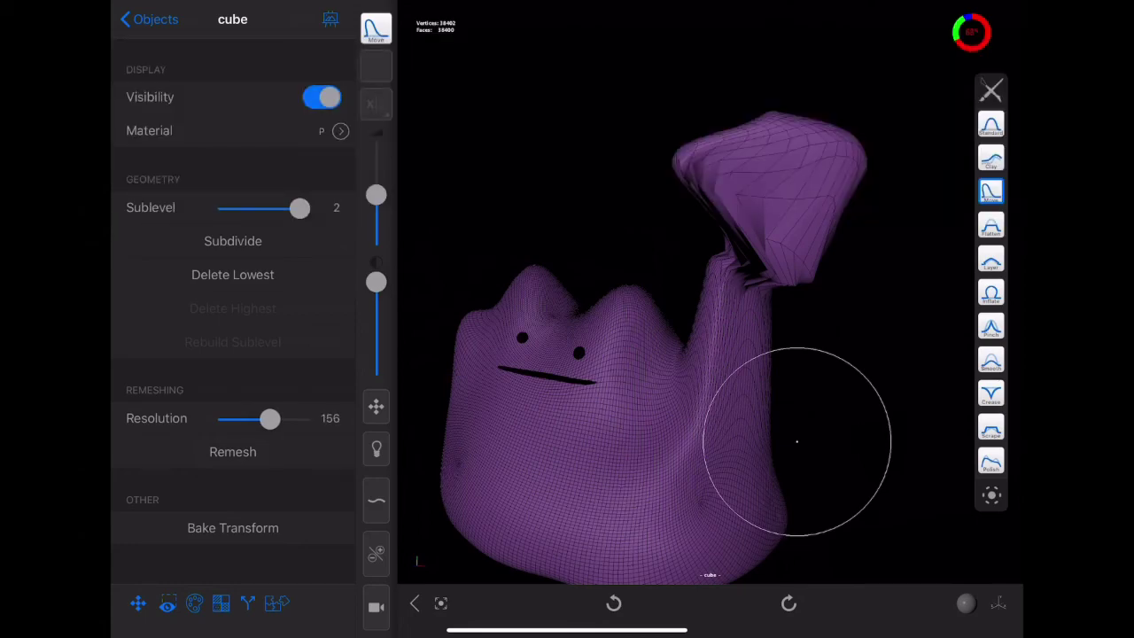
# Remesh the cube again at resolution 156 and inspect the raised arm up close.
pyautogui.click(232, 451)
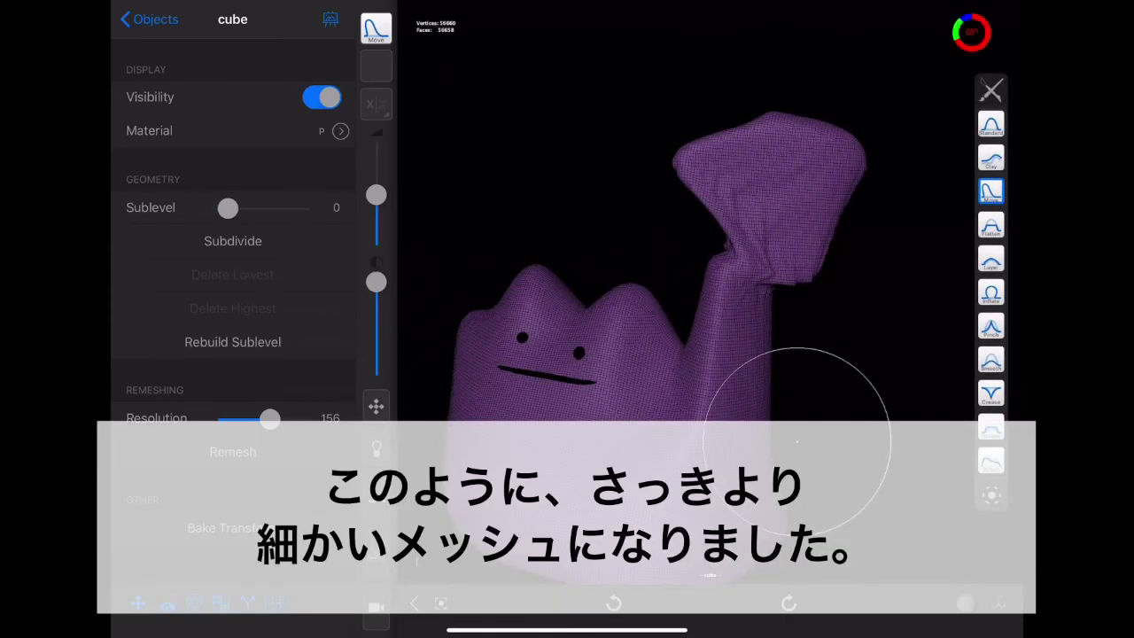
pyautogui.moveTo(796, 441)
pyautogui.mouseDown()
pyautogui.moveTo(843, 264)
pyautogui.moveTo(832, 354)
pyautogui.moveTo(863, 329)
pyautogui.moveTo(857, 337)
pyautogui.moveTo(862, 284)
pyautogui.moveTo(785, 380)
pyautogui.moveTo(780, 438)
pyautogui.mouseUp()
pyautogui.scroll(5, 842, 273)
pyautogui.scroll(-5, 862, 285)
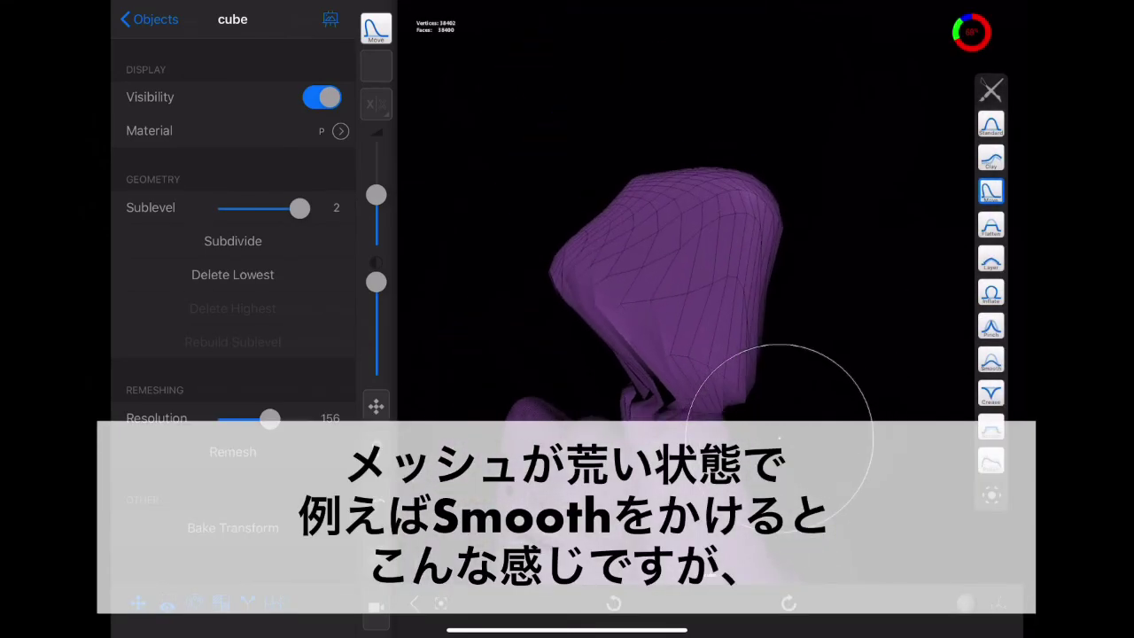
pyautogui.click(990, 358)
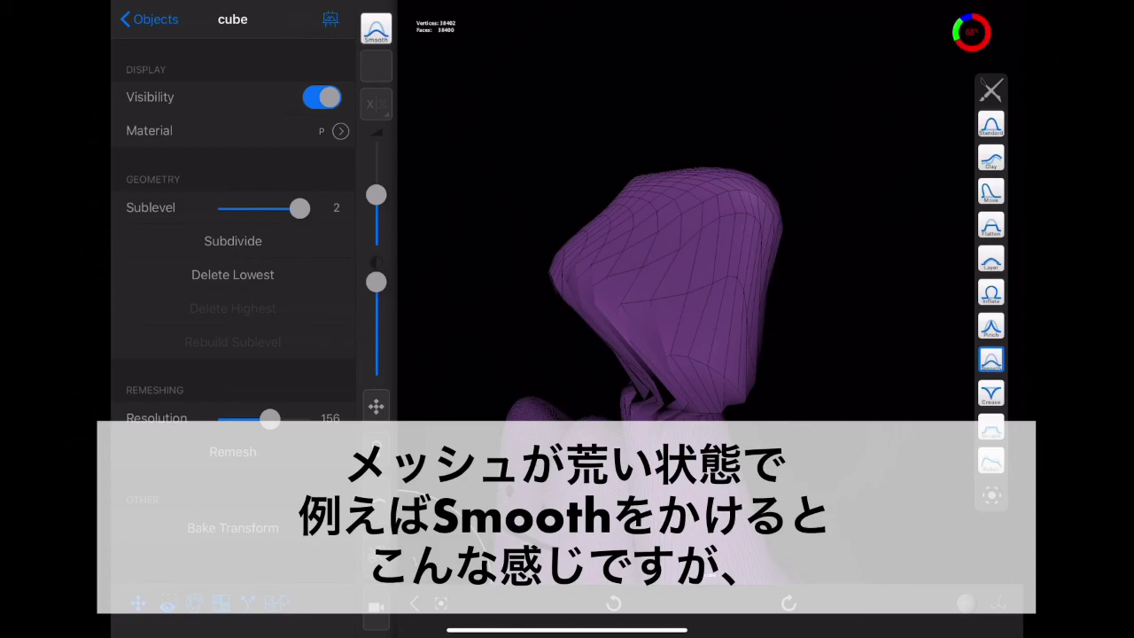
# Smooth the coarse, faceted top of the stretched arm, then view it from new angles.
pyautogui.moveTo(721, 257); pyautogui.dragTo(711, 253)
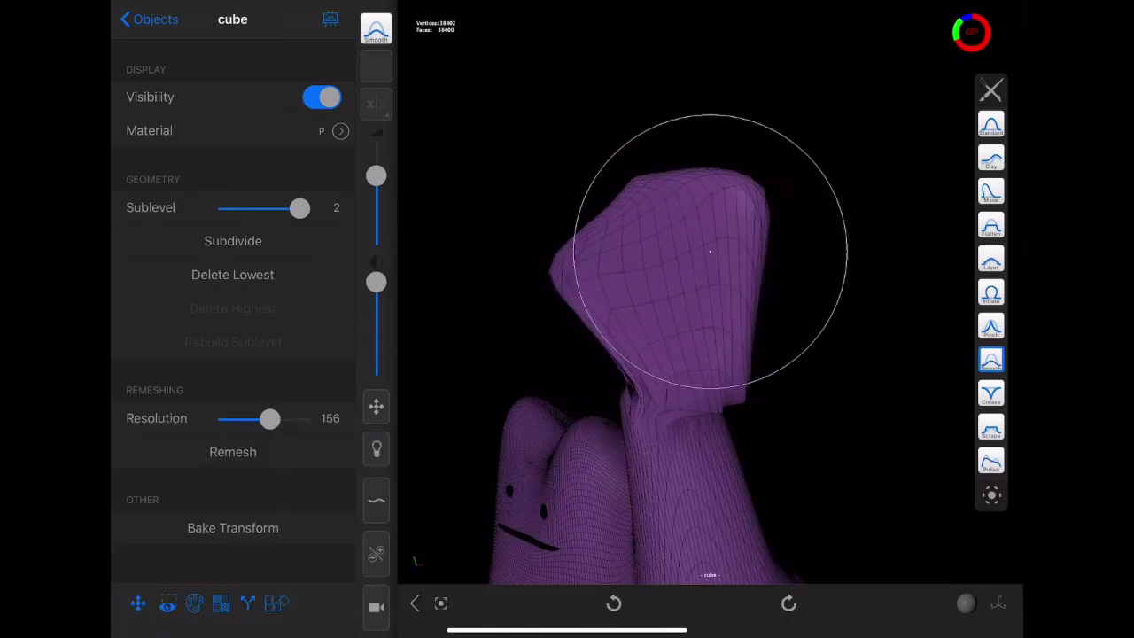
pyautogui.moveTo(797, 292)
pyautogui.mouseDown()
pyautogui.moveTo(876, 338)
pyautogui.moveTo(911, 325)
pyautogui.moveTo(532, 253)
pyautogui.moveTo(663, 260)
pyautogui.mouseUp()
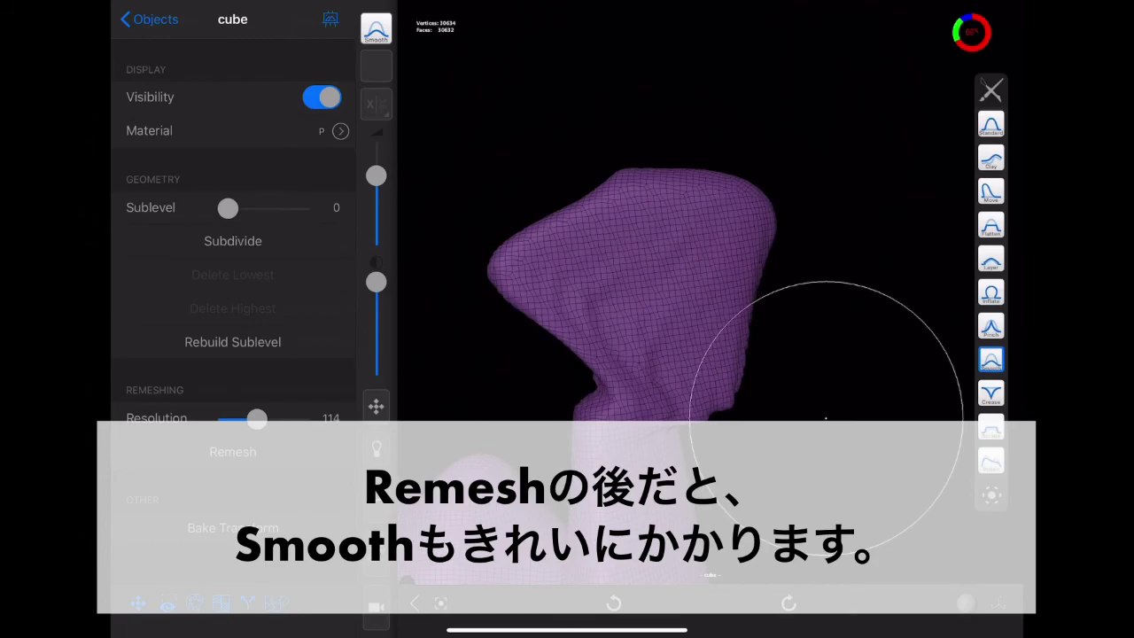
pyautogui.moveTo(825, 418)
pyautogui.mouseDown()
pyautogui.moveTo(823, 400)
pyautogui.moveTo(835, 443)
pyautogui.moveTo(658, 379)
pyautogui.moveTo(632, 337)
pyautogui.moveTo(873, 372)
pyautogui.moveTo(531, 362)
pyautogui.moveTo(690, 222)
pyautogui.moveTo(730, 355)
pyautogui.mouseUp()
pyautogui.moveTo(664, 417)
pyautogui.mouseDown()
pyautogui.moveTo(750, 380)
pyautogui.moveTo(784, 342)
pyautogui.moveTo(747, 276)
pyautogui.moveTo(772, 286)
pyautogui.moveTo(867, 417)
pyautogui.moveTo(898, 413)
pyautogui.mouseUp()
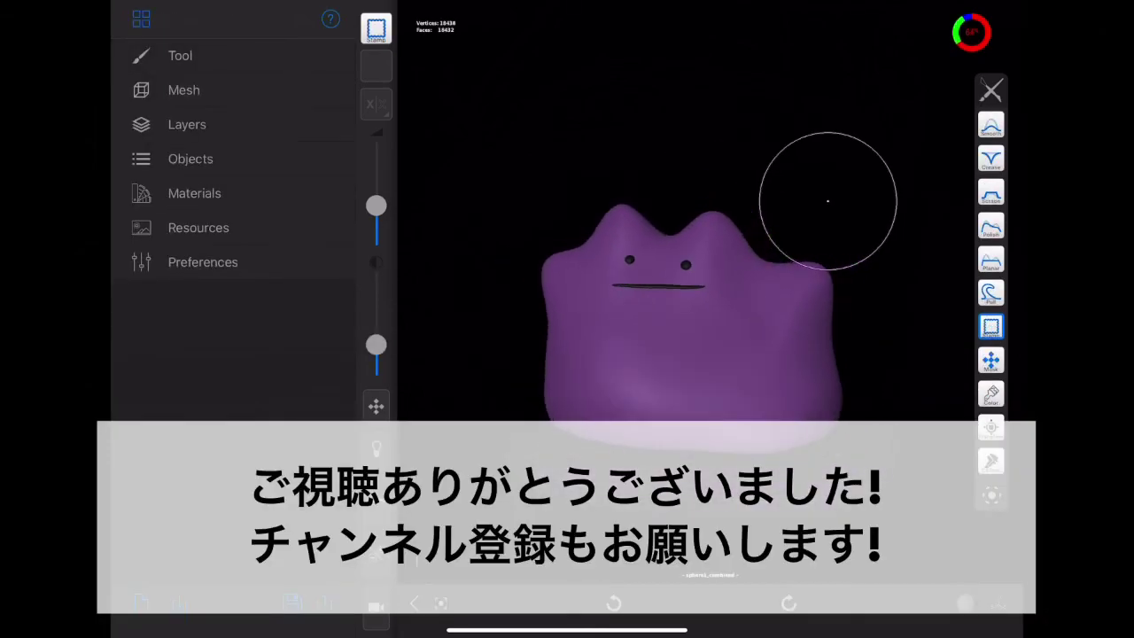
# With a slightly larger Move brush, pull the Ditto's upper-right lobe up and outward.
pyautogui.moveTo(924, 316)
pyautogui.mouseDown()
pyautogui.moveTo(880, 362)
pyautogui.moveTo(884, 303)
pyautogui.moveTo(903, 322)
pyautogui.moveTo(896, 297)
pyautogui.mouseUp()
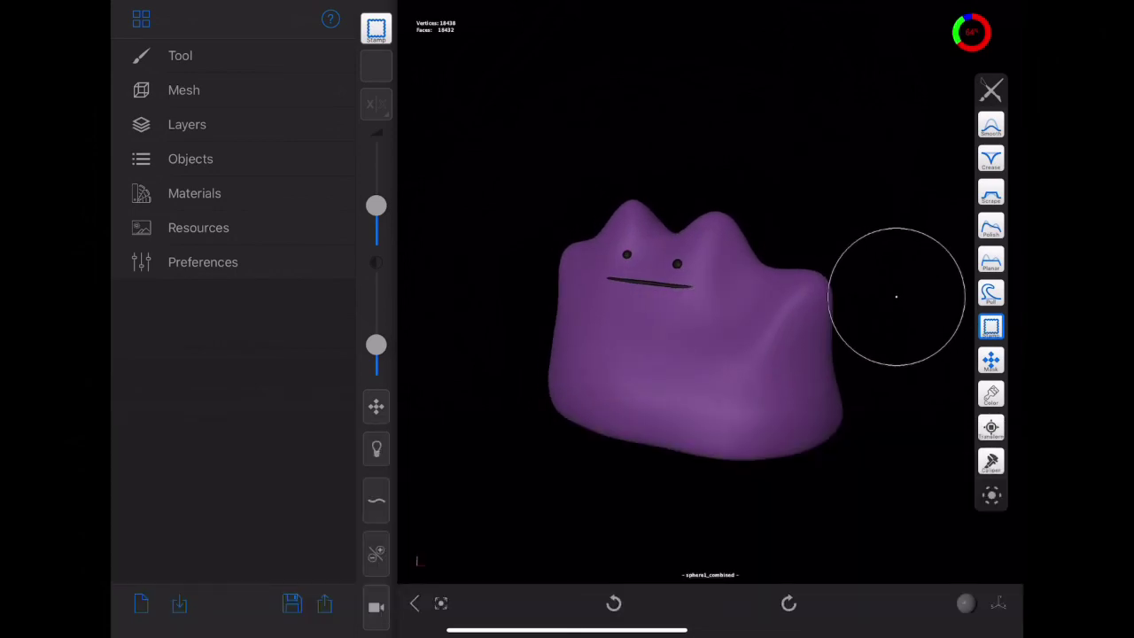
pyautogui.moveTo(990, 159); pyautogui.dragTo(991, 398)
pyautogui.click(990, 191)
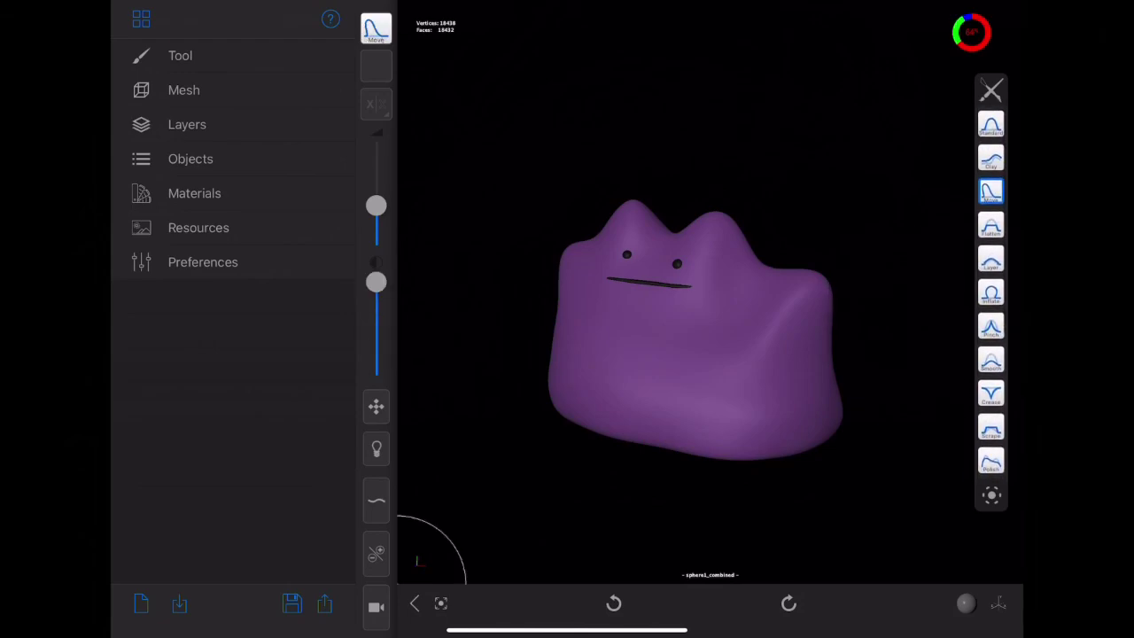
pyautogui.moveTo(376, 206); pyautogui.dragTo(376, 194)
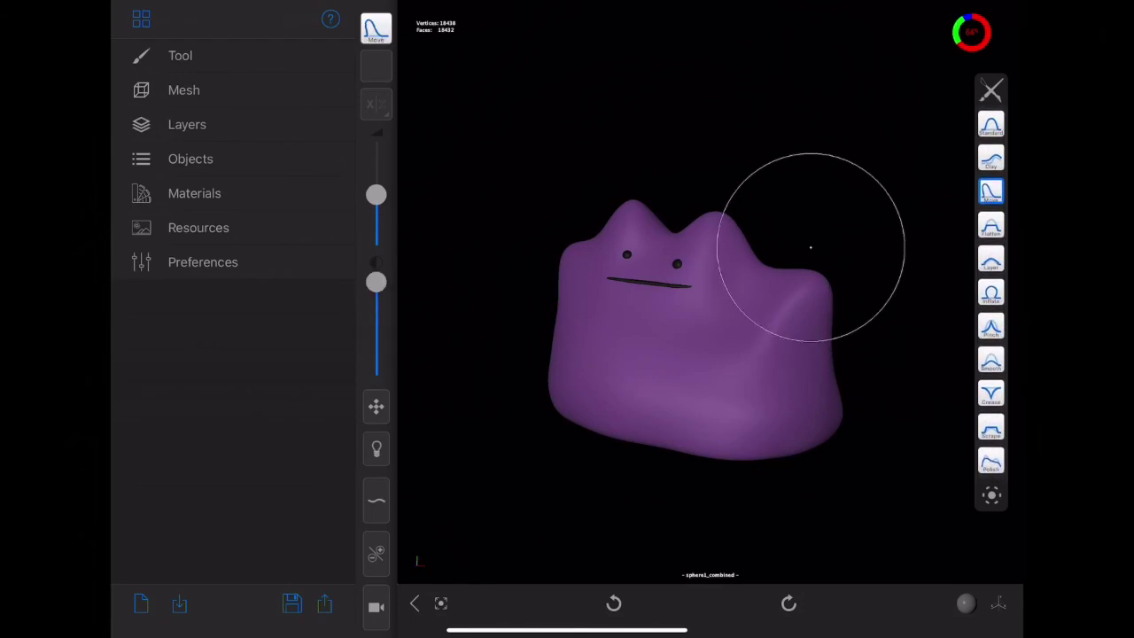
pyautogui.moveTo(806, 239)
pyautogui.mouseDown()
pyautogui.moveTo(832, 257)
pyautogui.moveTo(821, 242)
pyautogui.moveTo(835, 271)
pyautogui.moveTo(819, 248)
pyautogui.mouseUp()
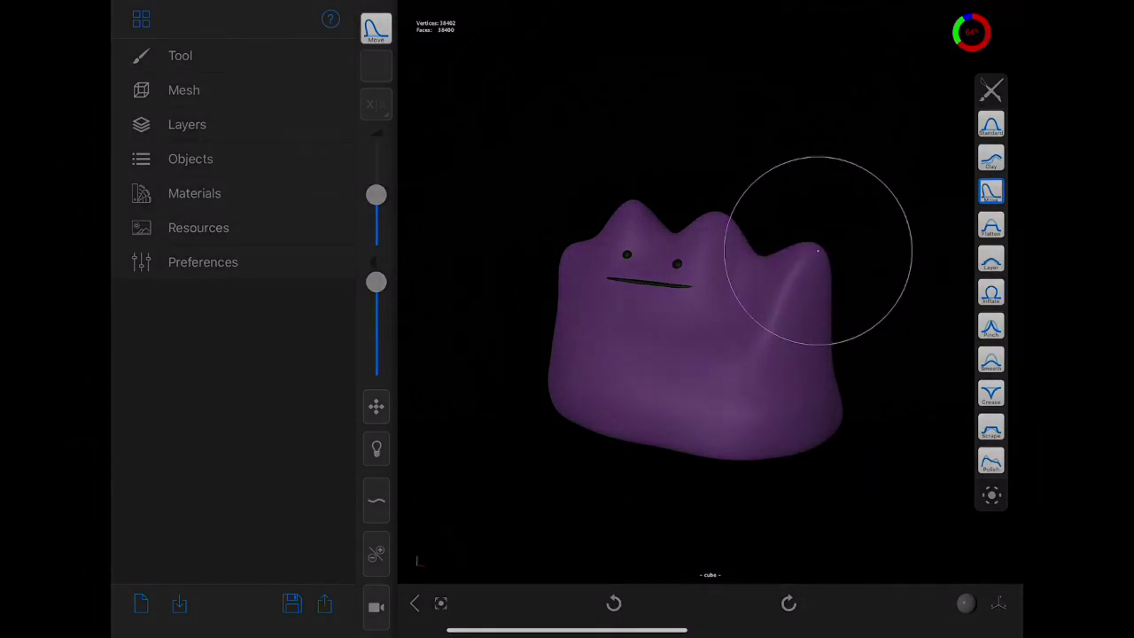